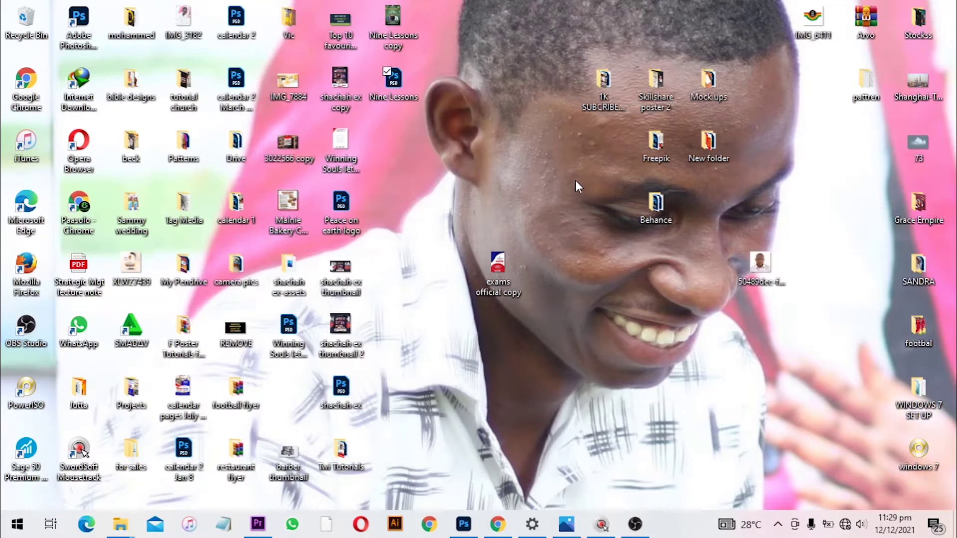
# Bring the Photoshop window with the Nine Lessons.psd flyer back to the front
pyautogui.click(464, 524)
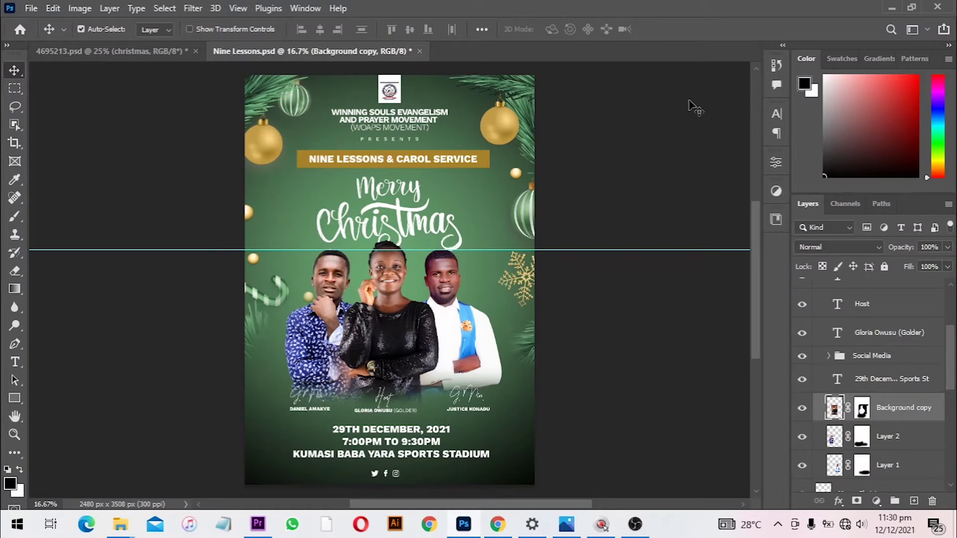
# Create Untitled-1 as a 2000 × 2000 pixel document at 300 Pixels/Centimeter
pyautogui.press('ctrl')
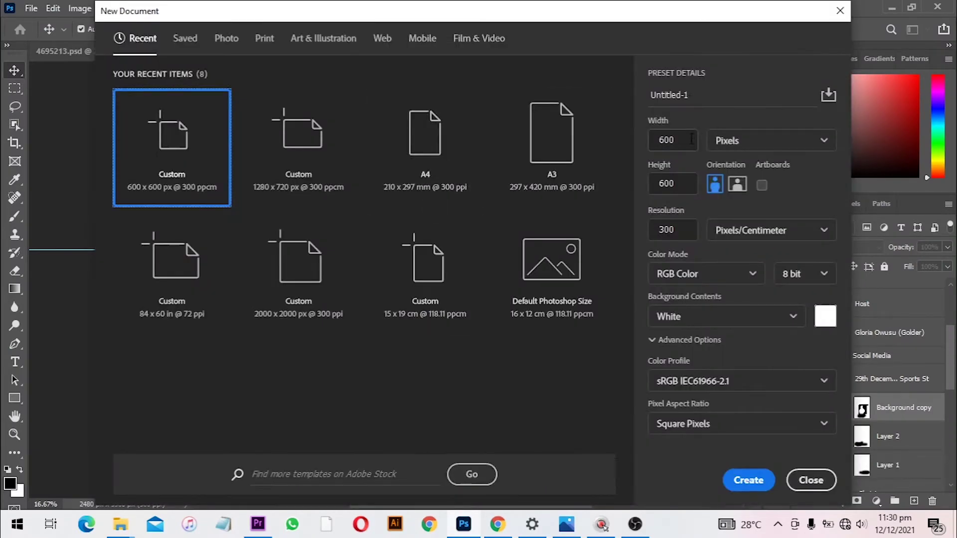
pyautogui.click(743, 143)
pyautogui.click(759, 146)
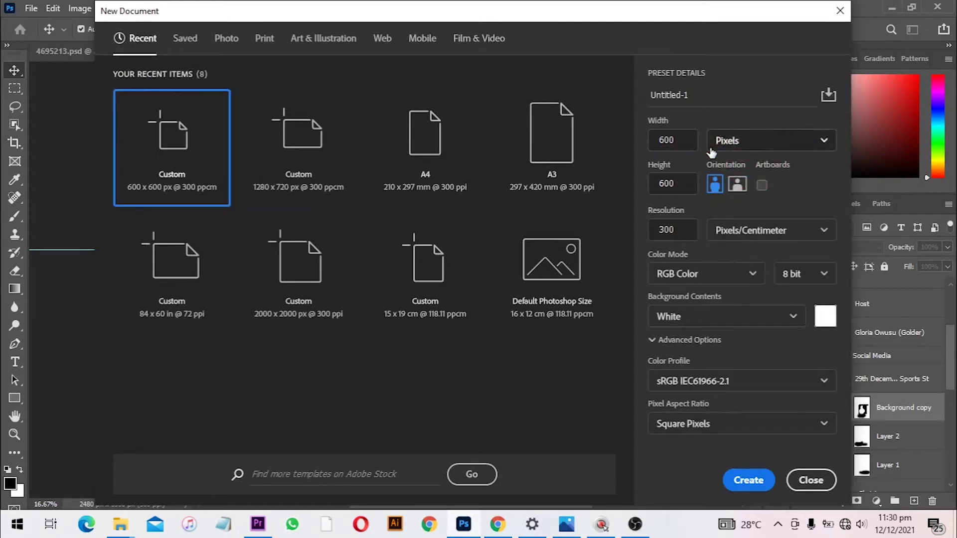
pyautogui.click(759, 142)
pyautogui.click(682, 140)
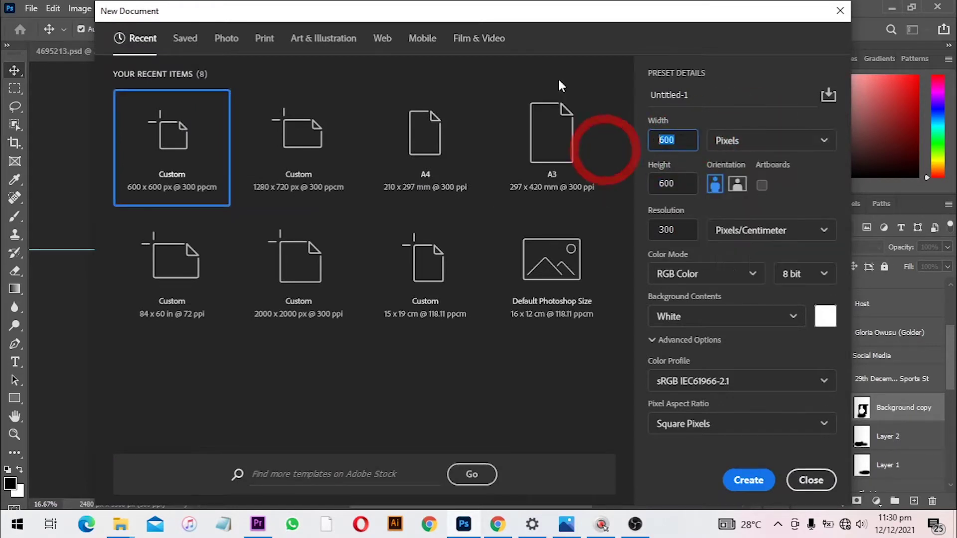
pyautogui.write('2000')
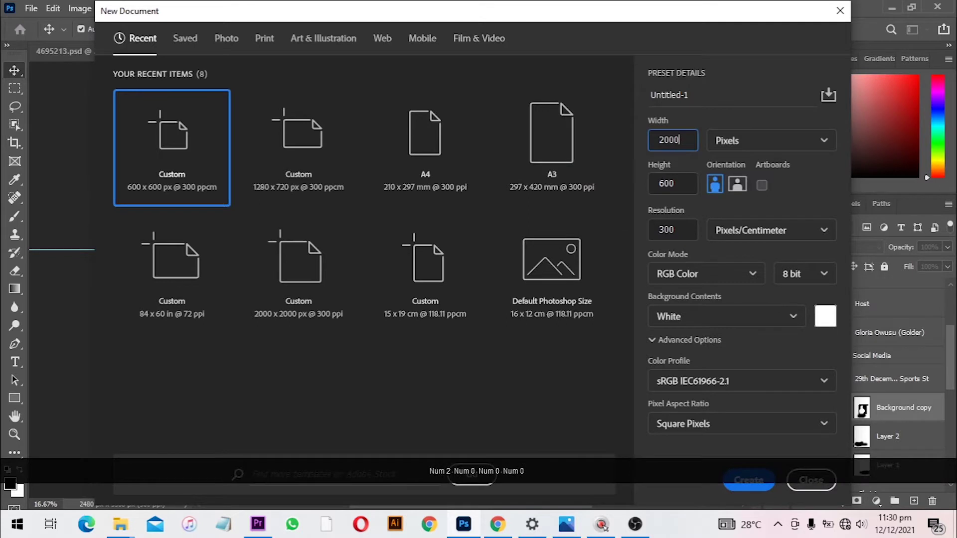
pyautogui.click(687, 185)
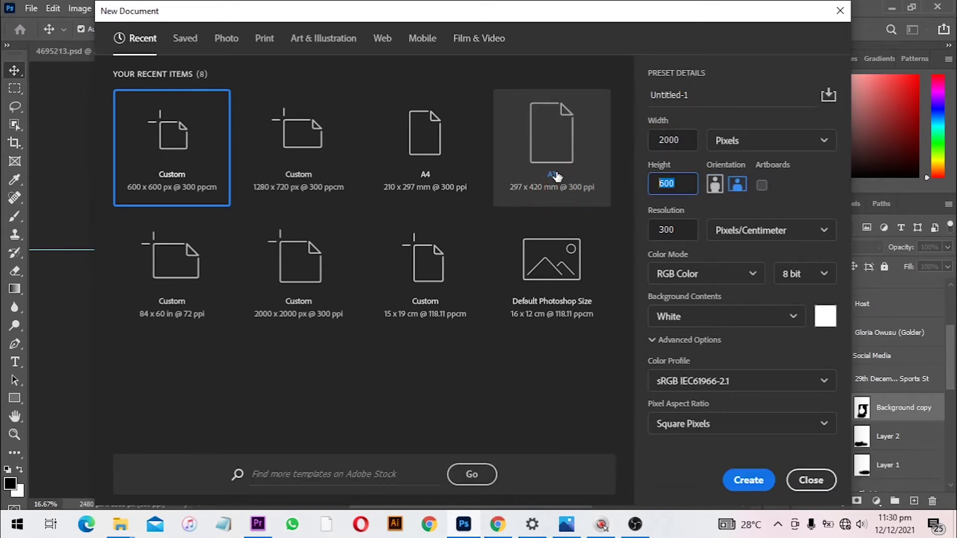
pyautogui.write('2000')
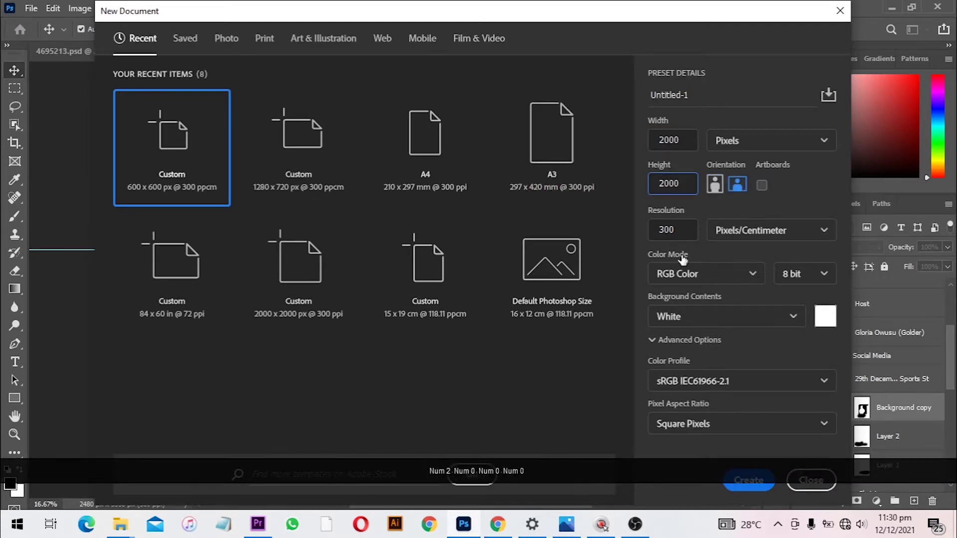
pyautogui.click(749, 480)
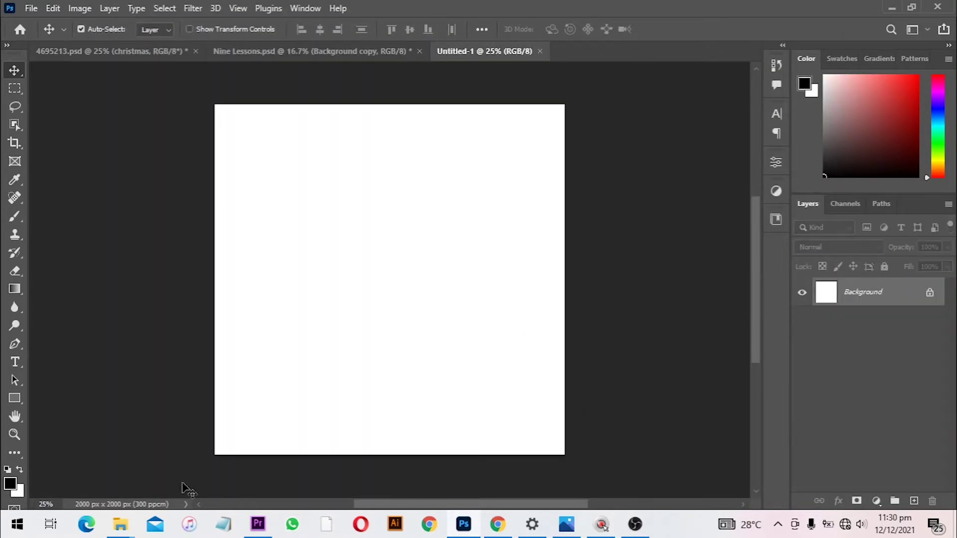
# Drag the Place Your Imahe Here 2 texture from the nine lessons folder into Untitled-1
pyautogui.click(114, 529)
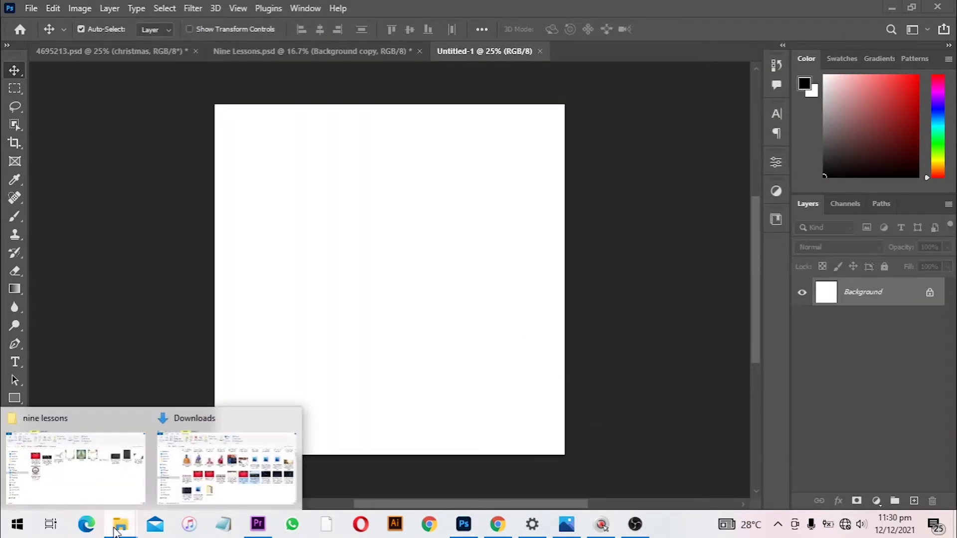
pyautogui.click(96, 433)
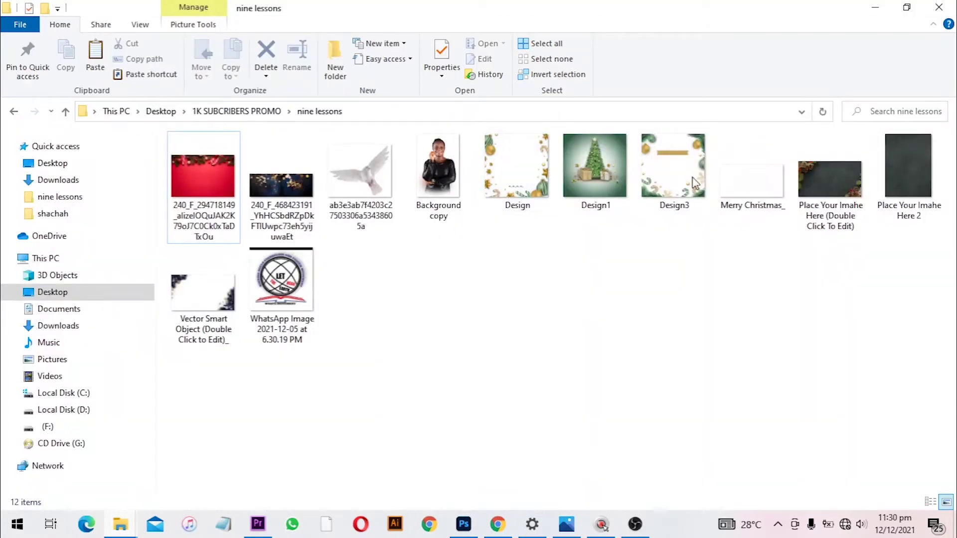
pyautogui.moveTo(906, 214); pyautogui.dragTo(449, 191)
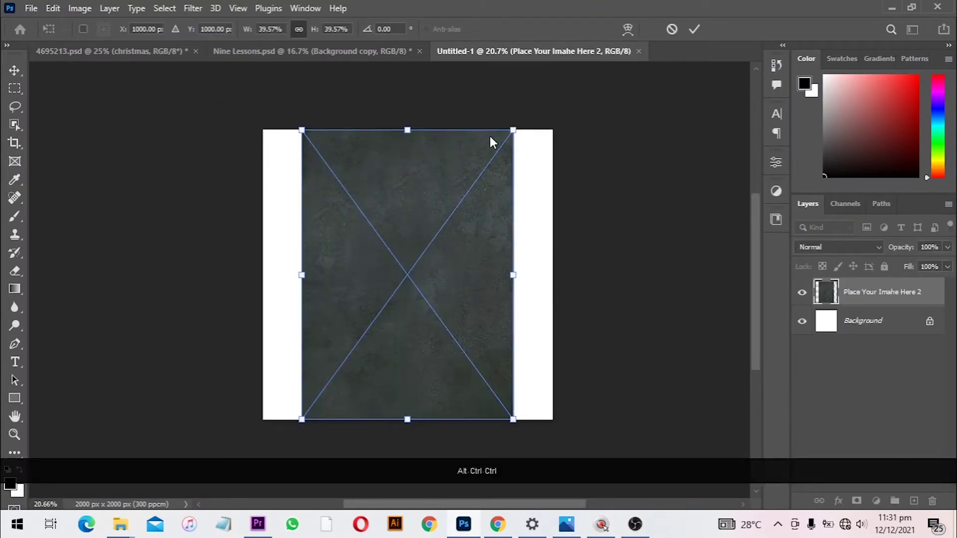
# Alt-scale the Place Your Imahe Here 2 texture from its centre to fill the canvas, then commit
pyautogui.hotkey('ctrl', 'alt', 't')
pyautogui.click(53, 8)
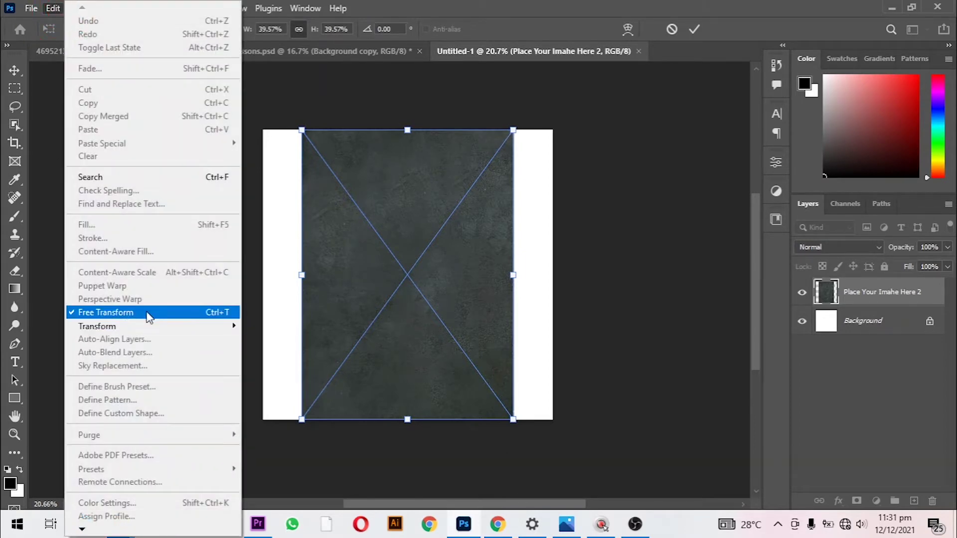
pyautogui.click(419, 232)
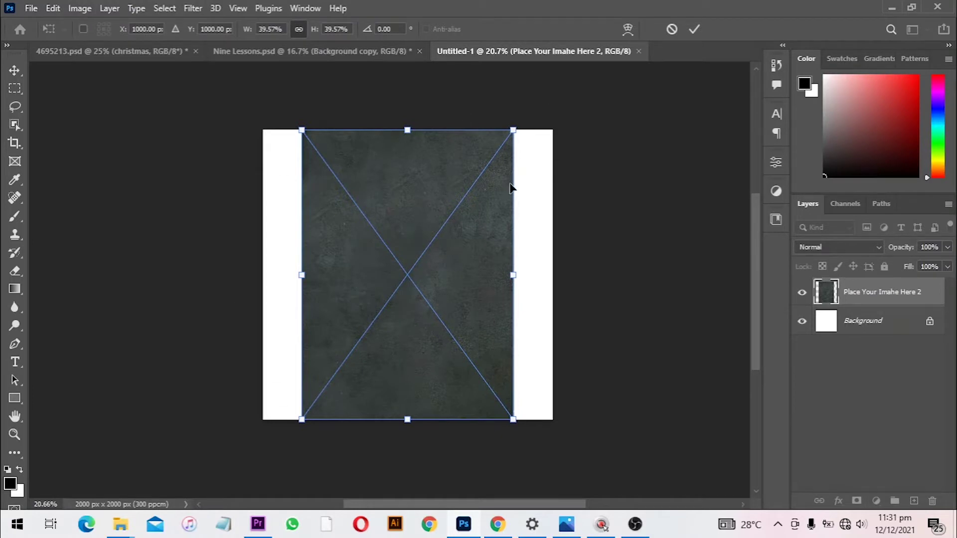
pyautogui.press('alt')
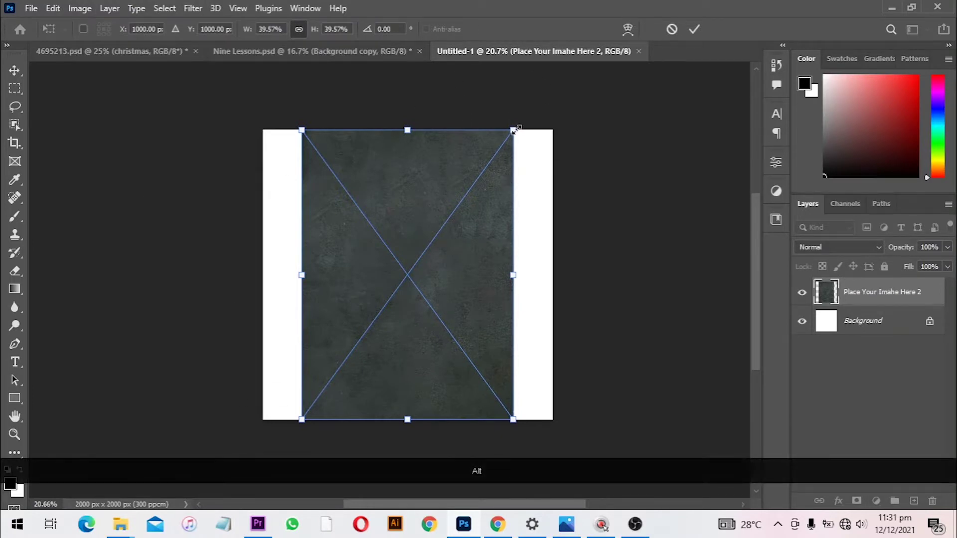
pyautogui.moveTo(516, 128); pyautogui.dragTo(569, 75)
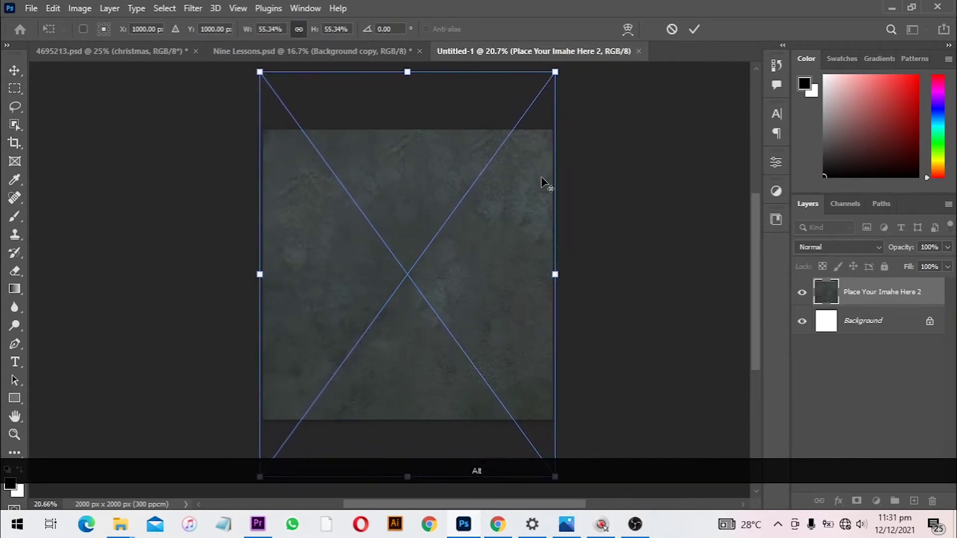
pyautogui.doubleClick(542, 179)
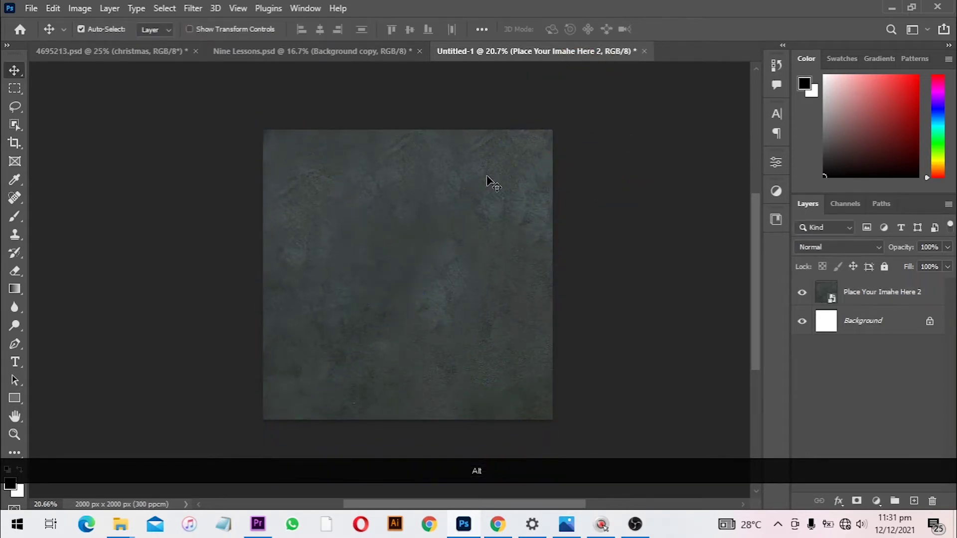
pyautogui.scroll(1, 458, 178)
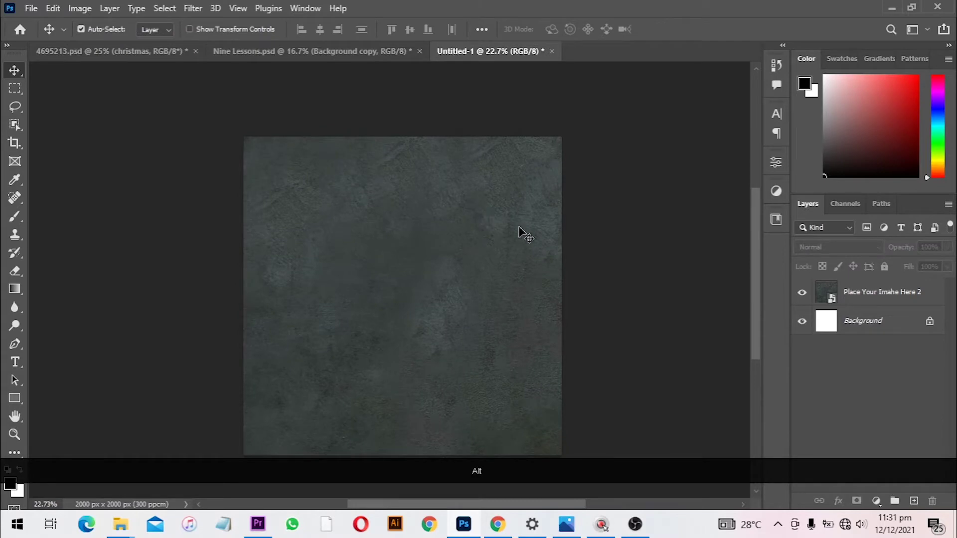
pyautogui.scroll(-1, 487, 294)
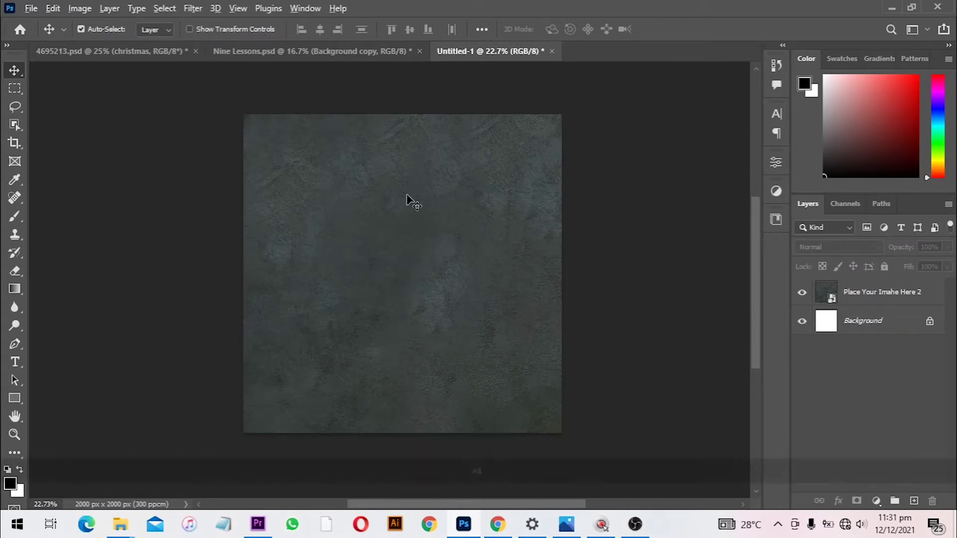
pyautogui.scroll(1, 406, 195)
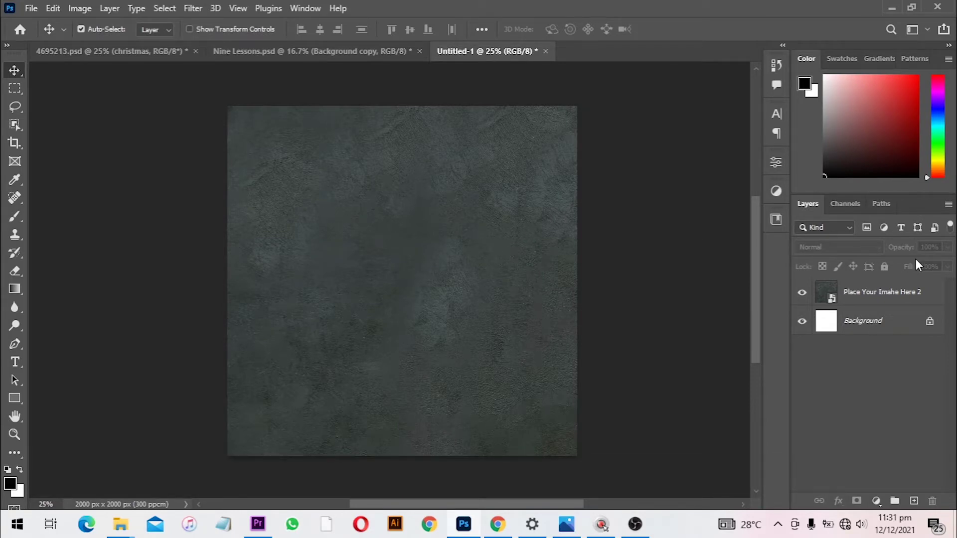
# Add a Gradient Fill layer over the texture with Radial style, Reverse on and Scale 170%
pyautogui.click(889, 292)
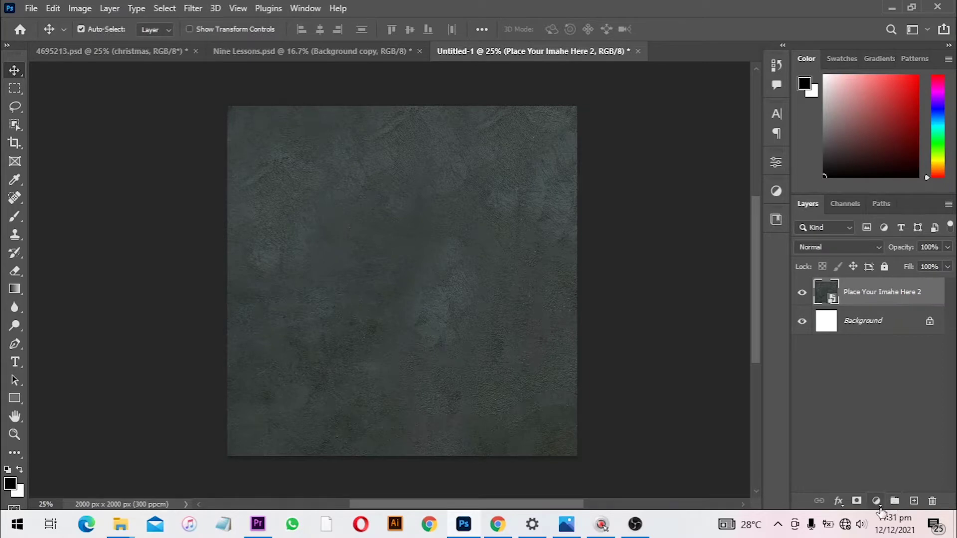
pyautogui.click(877, 501)
pyautogui.click(870, 275)
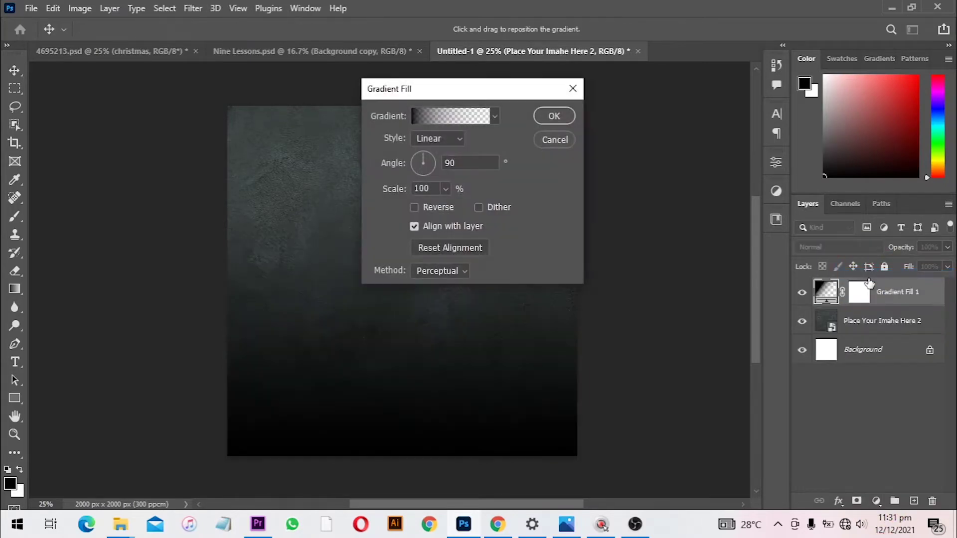
pyautogui.moveTo(479, 89); pyautogui.dragTo(660, 82)
pyautogui.click(618, 131)
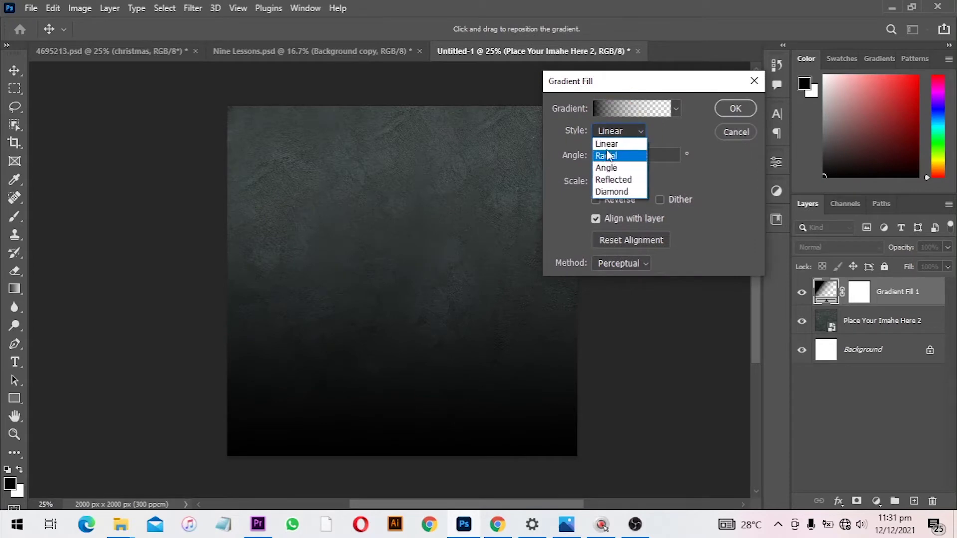
pyautogui.click(606, 156)
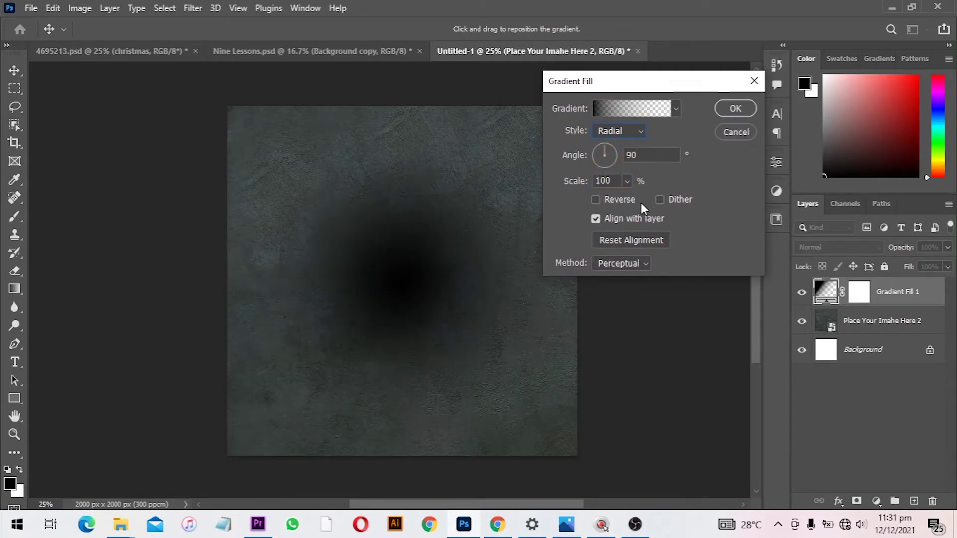
pyautogui.click(621, 205)
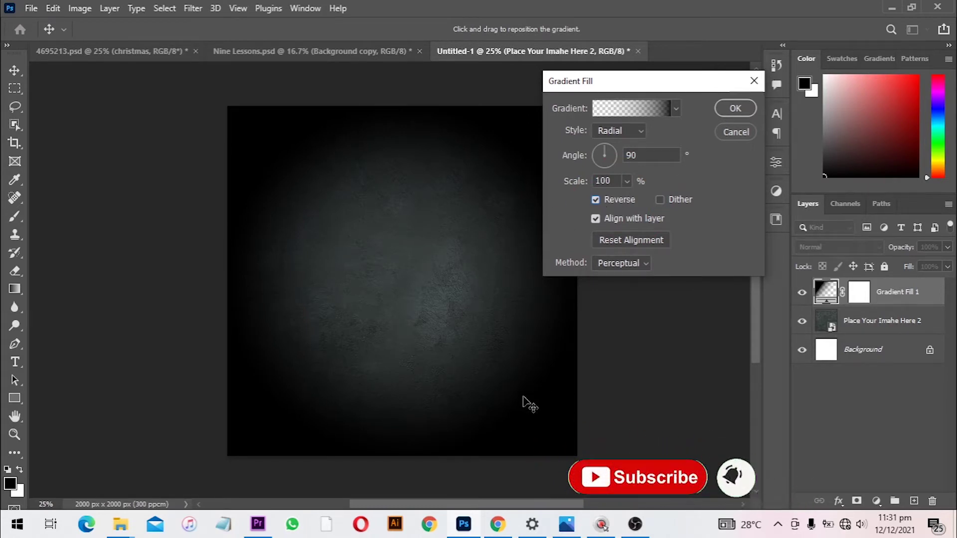
pyautogui.click(627, 180)
pyautogui.moveTo(624, 199); pyautogui.dragTo(632, 202)
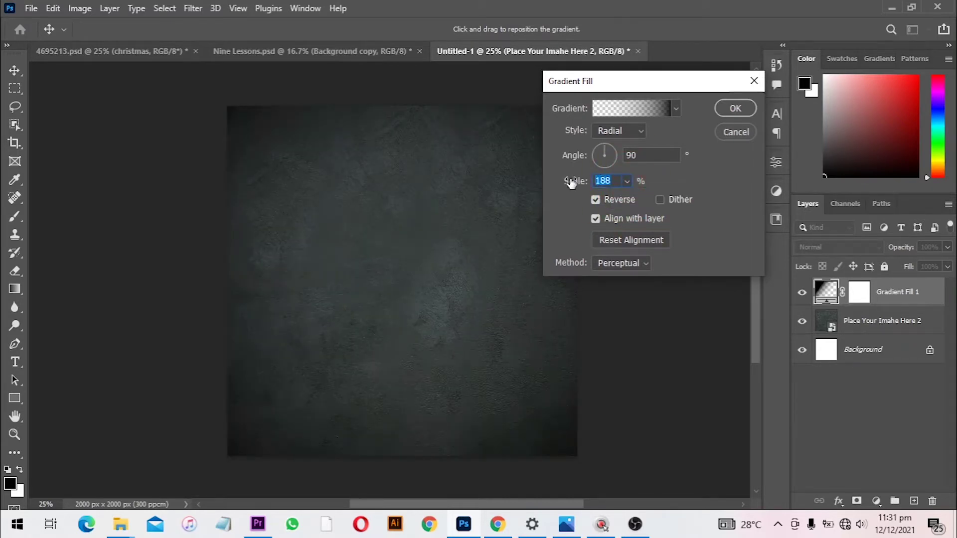
pyautogui.write('170')
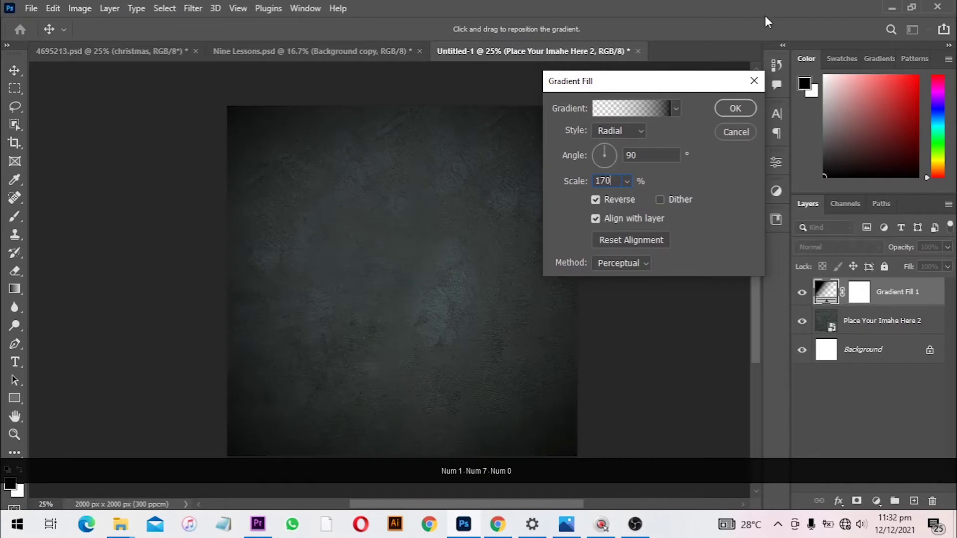
# Save the black-to-transparent gradient as a new preset in the Gradient Editor
pyautogui.click(669, 100)
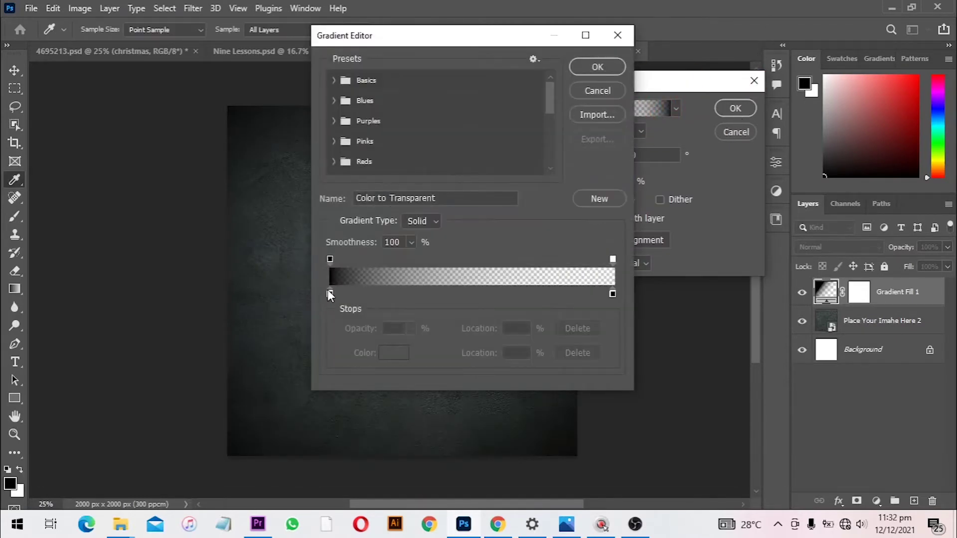
pyautogui.click(329, 294)
pyautogui.doubleClick(329, 294)
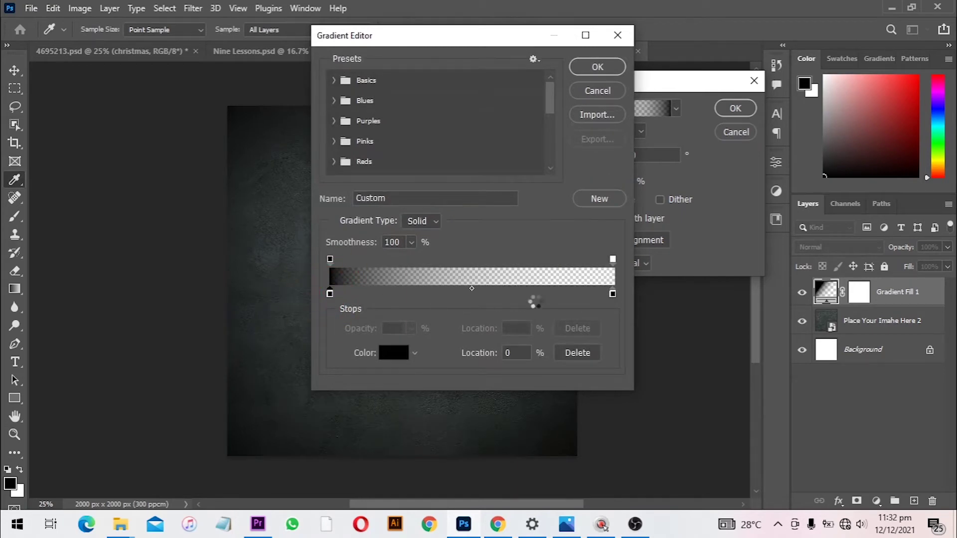
pyautogui.click(647, 87)
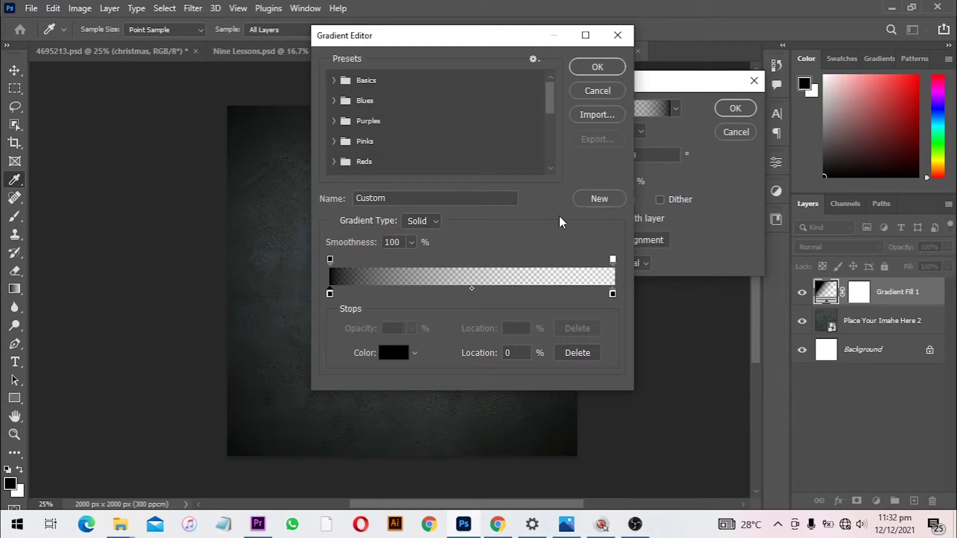
pyautogui.scroll(-5, 491, 155)
pyautogui.scroll(-1, 507, 156)
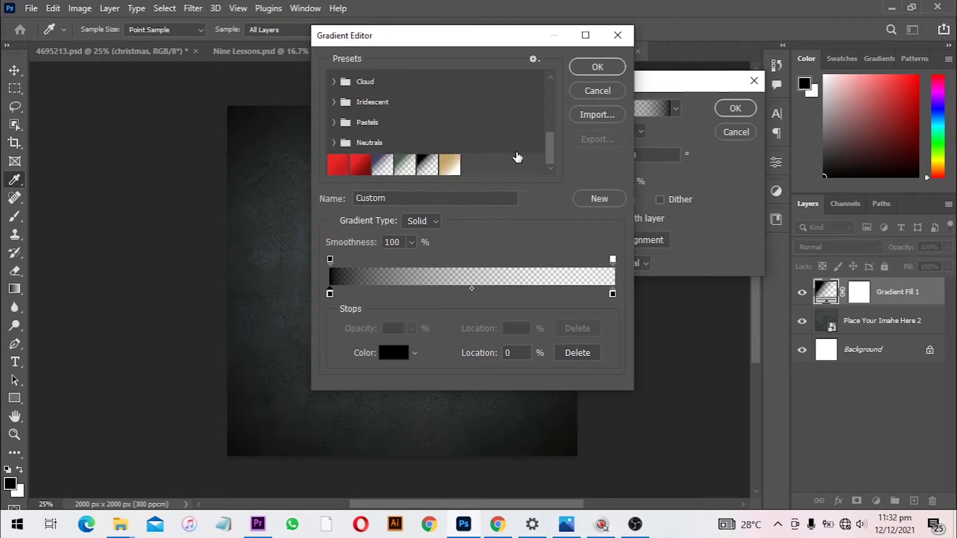
pyautogui.click(599, 199)
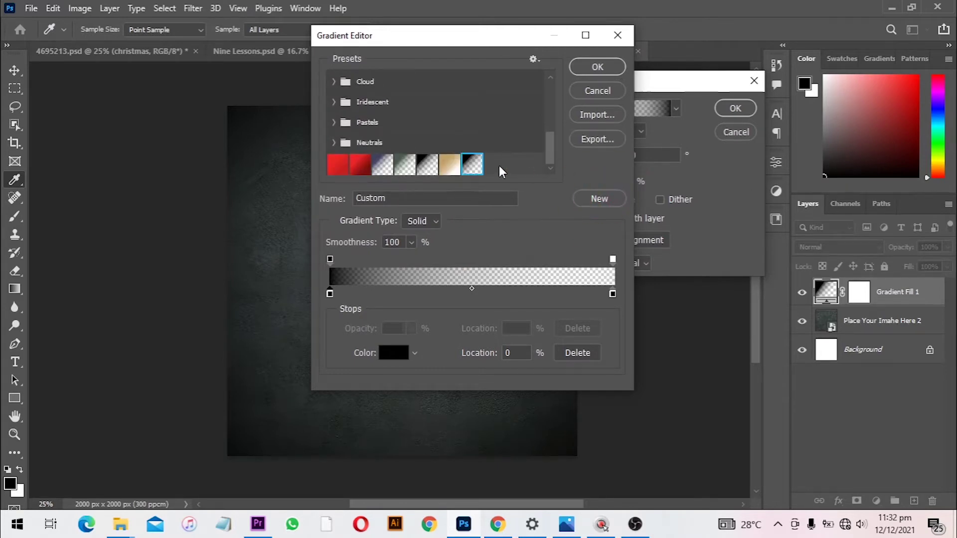
pyautogui.click(598, 68)
# Apply the Gradient Fill 1 vignette and toggle its visibility to compare against the texture
pyautogui.click(734, 111)
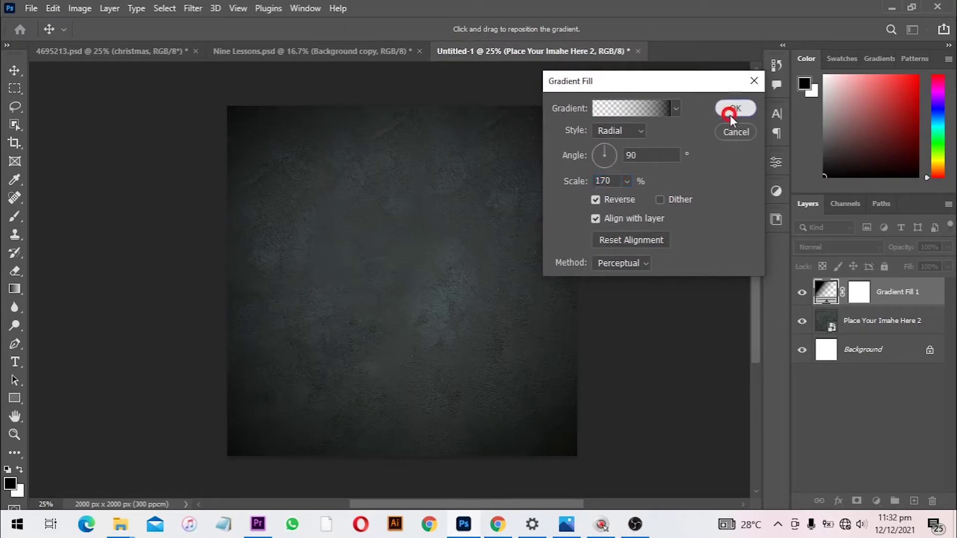
pyautogui.click(667, 171)
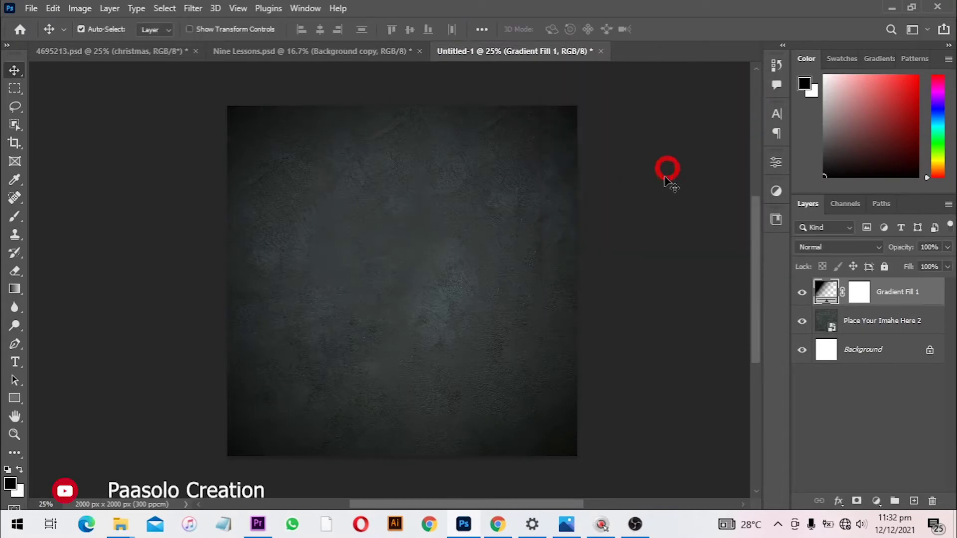
pyautogui.click(803, 294)
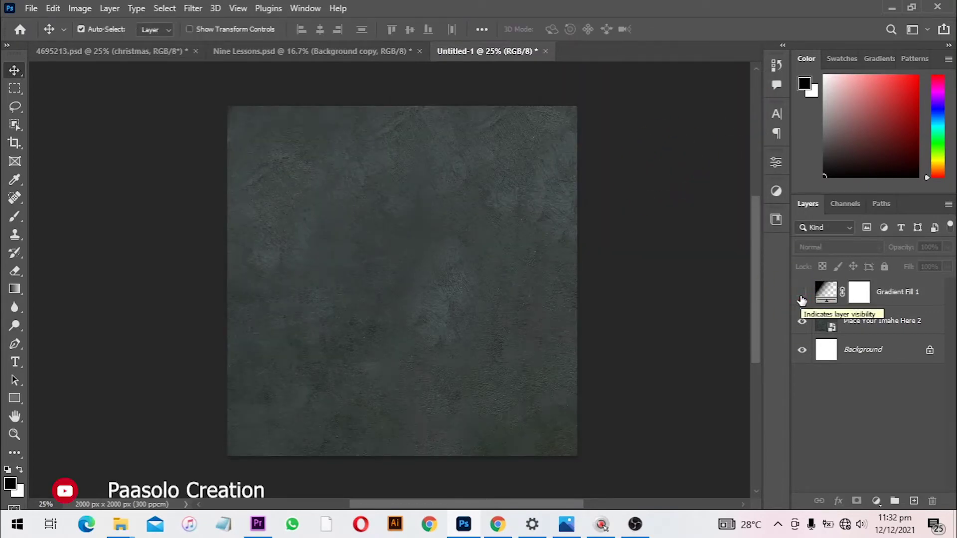
pyautogui.click(802, 294)
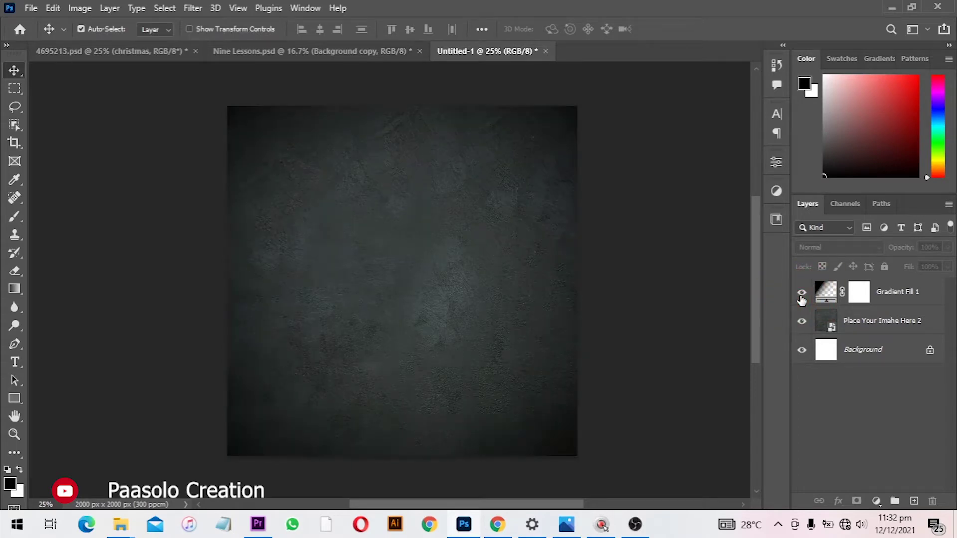
pyautogui.keyDown('alt'); pyautogui.scroll(3, 479, 246); pyautogui.keyUp('alt')
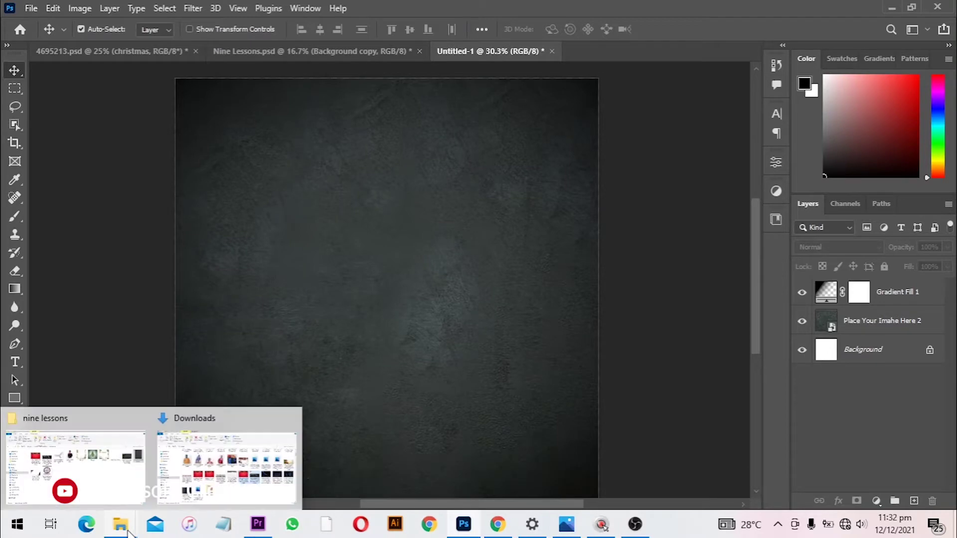
# Drag the pine-cone image Place Your Imahe Here (Double Click To Edit) from the nine lessons folder into Photoshop
pyautogui.click(867, 323)
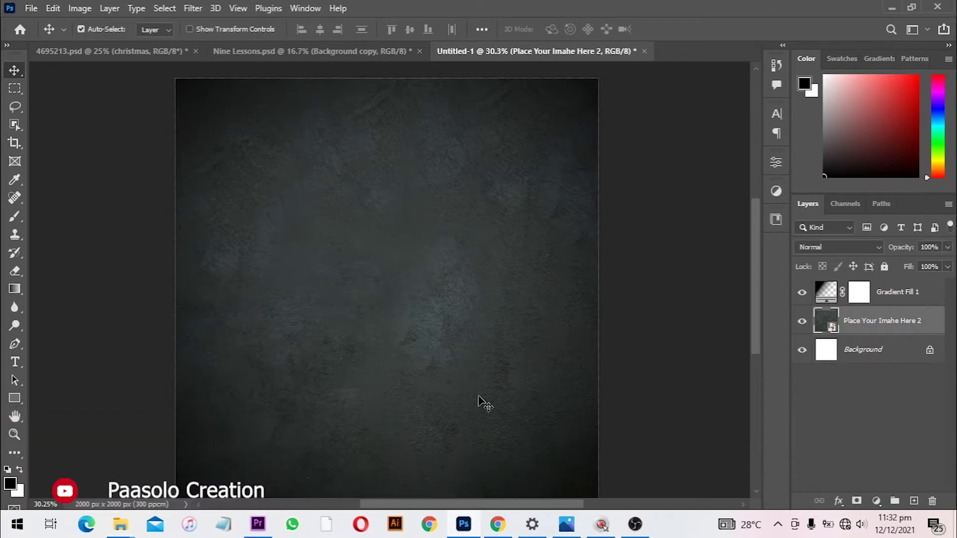
pyautogui.moveTo(121, 530)
pyautogui.click(114, 489)
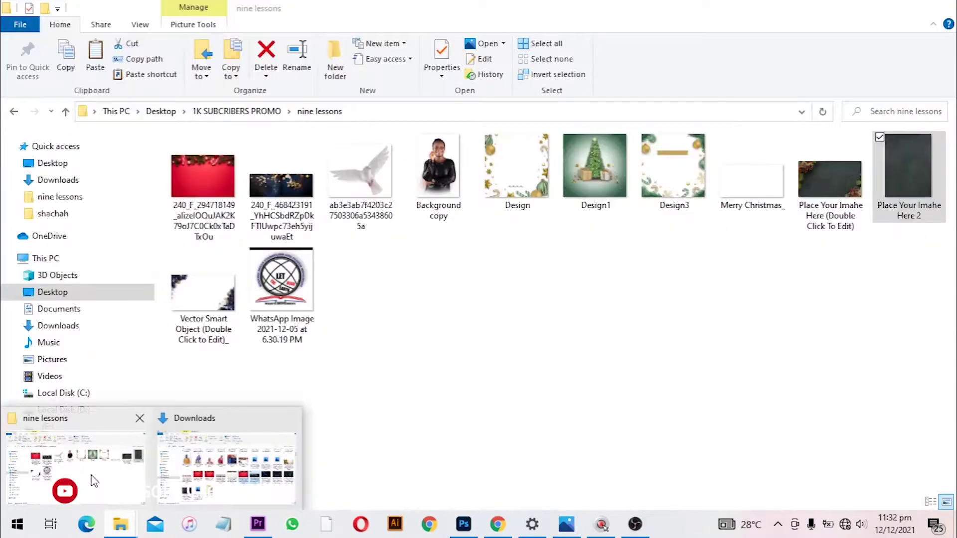
pyautogui.moveTo(854, 210); pyautogui.dragTo(471, 306)
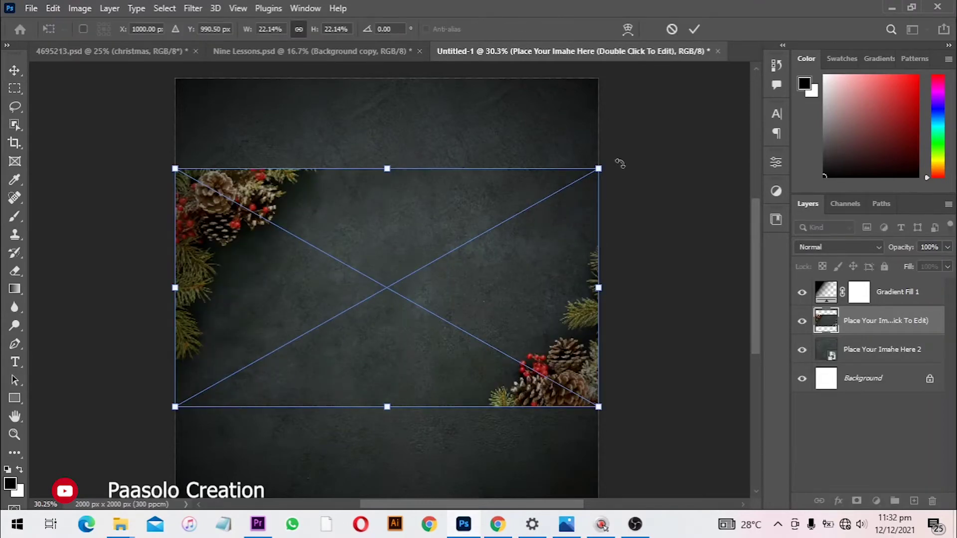
# Rotate the placed pine-cone image 90°, shift it into the right half, and commit
pyautogui.moveTo(642, 323); pyautogui.dragTo(547, 354)
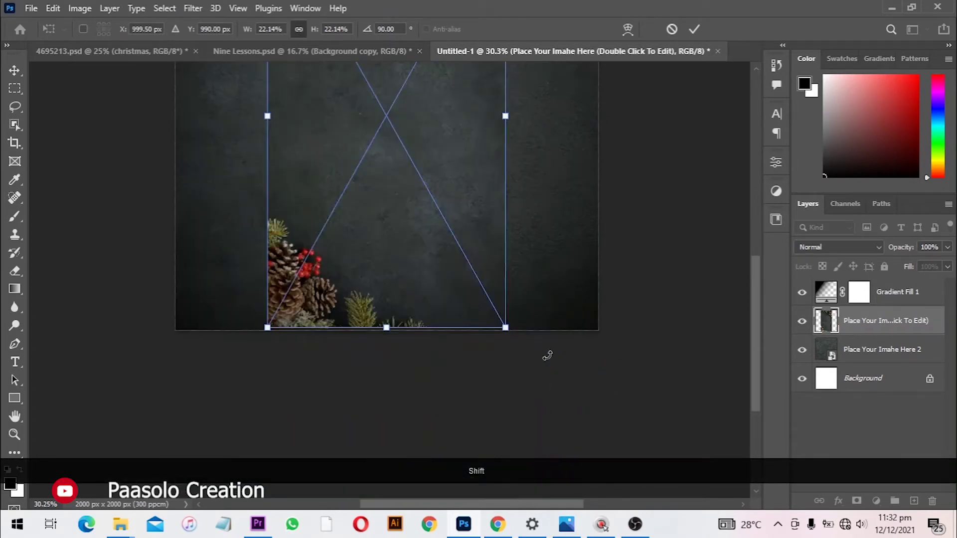
pyautogui.scroll(2, 548, 348)
pyautogui.scroll(2, 548, 348)
pyautogui.moveTo(448, 175); pyautogui.dragTo(541, 172)
pyautogui.doubleClick(542, 174)
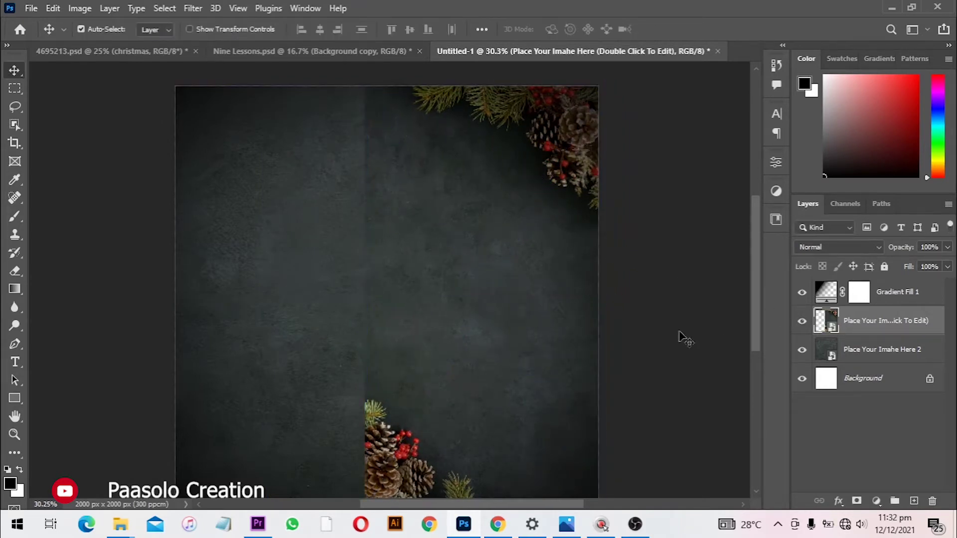
pyautogui.scroll(-1, 649, 344)
pyautogui.scroll(2, 623, 354)
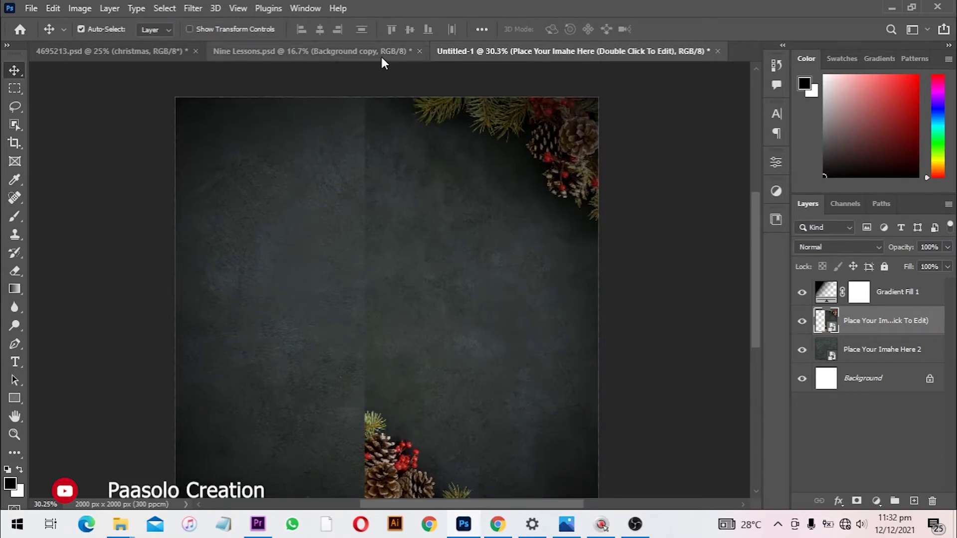
# Copy the top-right pine-cone area to Layer 1 via a rectangular selection and delete the original layer
pyautogui.click(459, 261)
pyautogui.rightClick(15, 89)
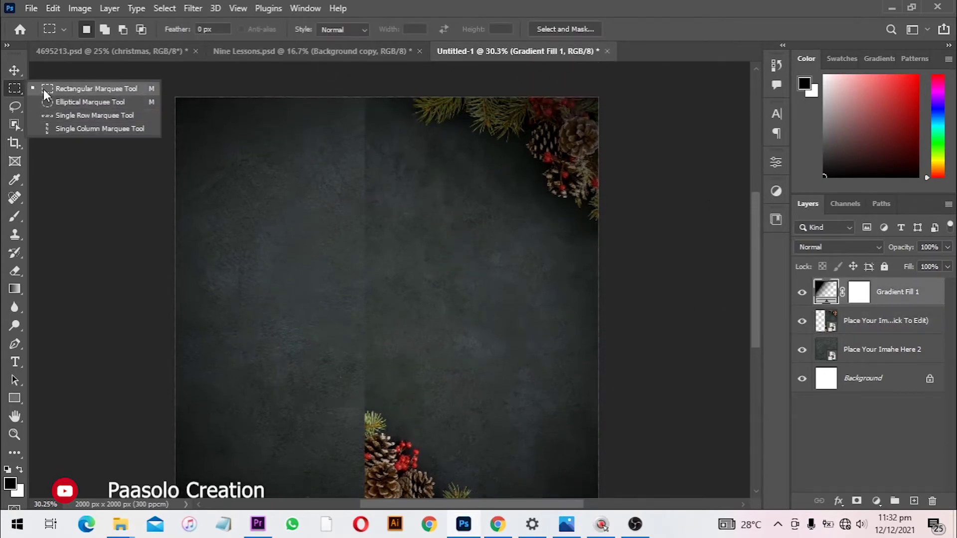
pyautogui.click(101, 97)
pyautogui.moveTo(332, 96); pyautogui.dragTo(673, 359)
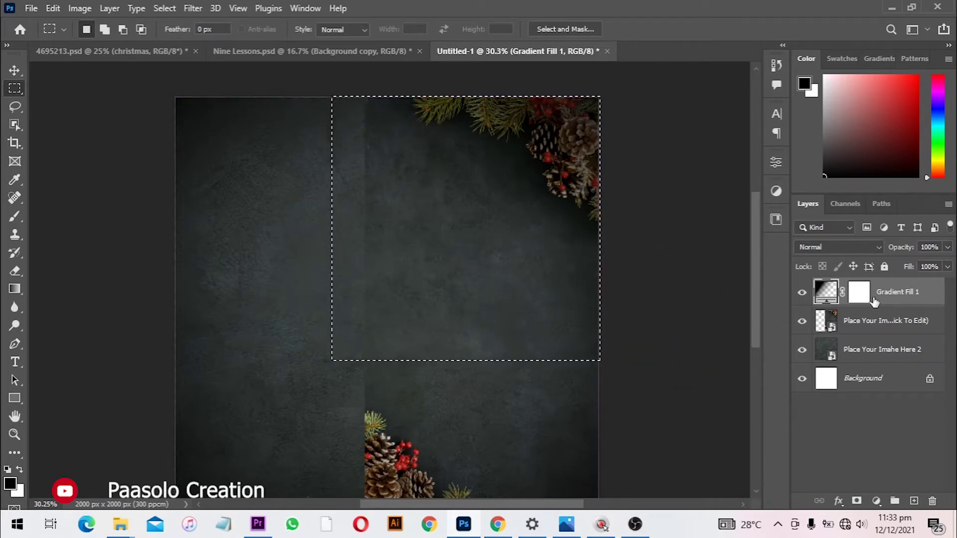
pyautogui.click(871, 325)
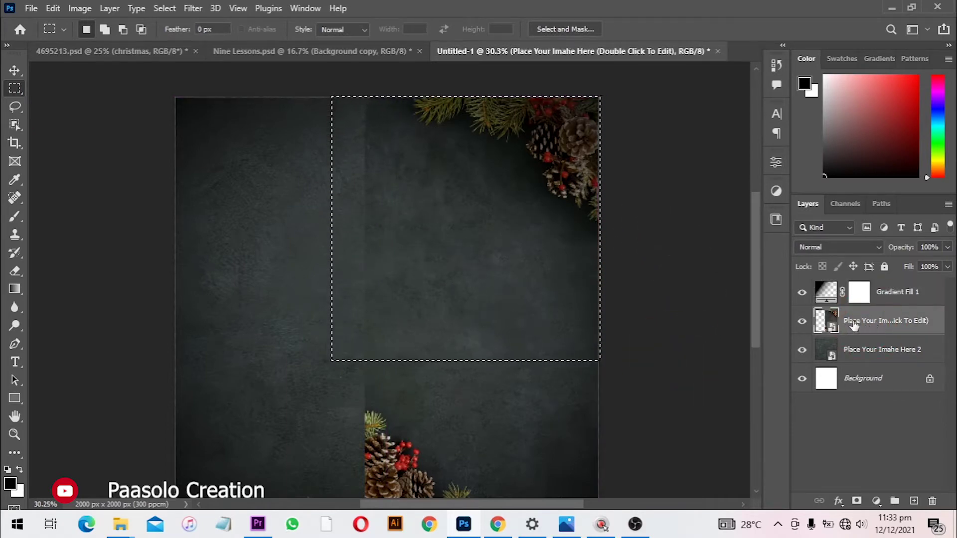
pyautogui.hotkey('ctrl', 'j')
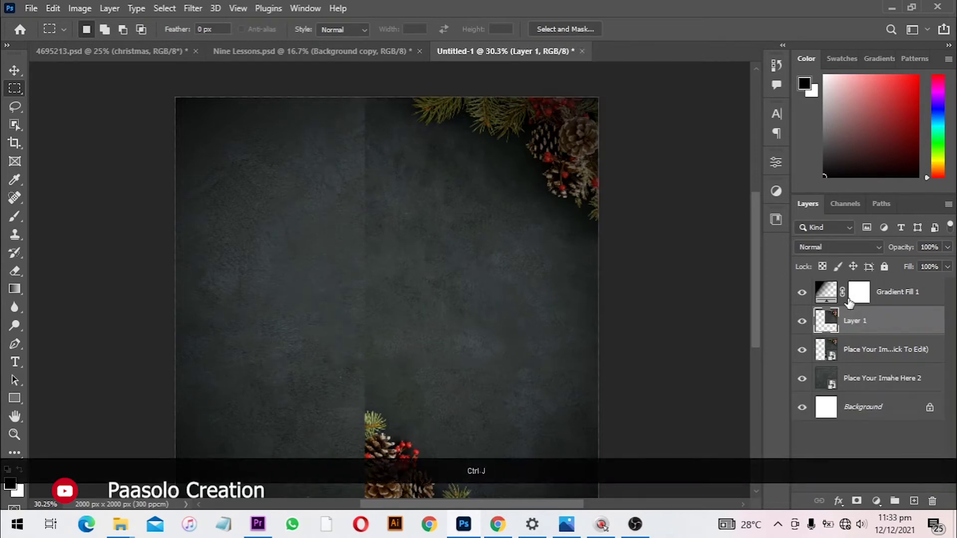
pyautogui.click(886, 352)
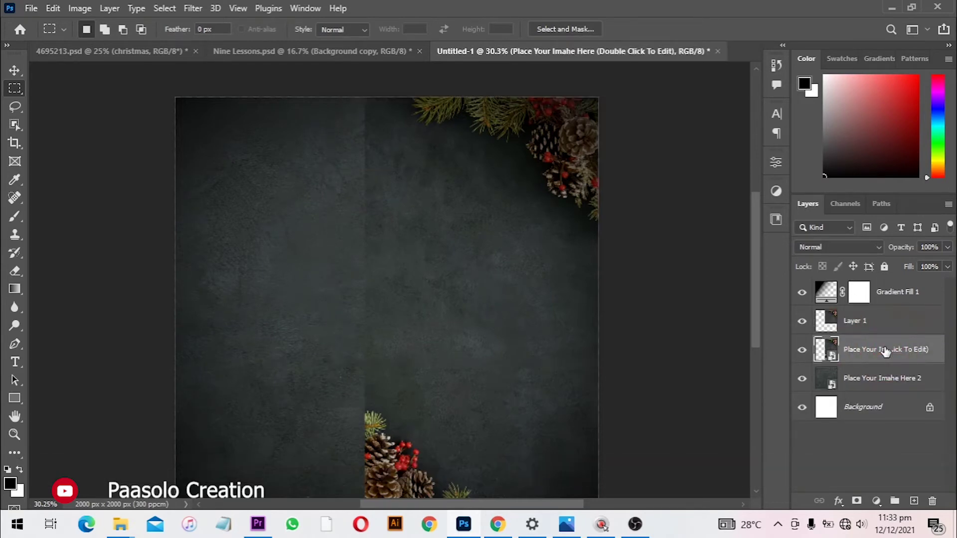
pyautogui.press('Delete')
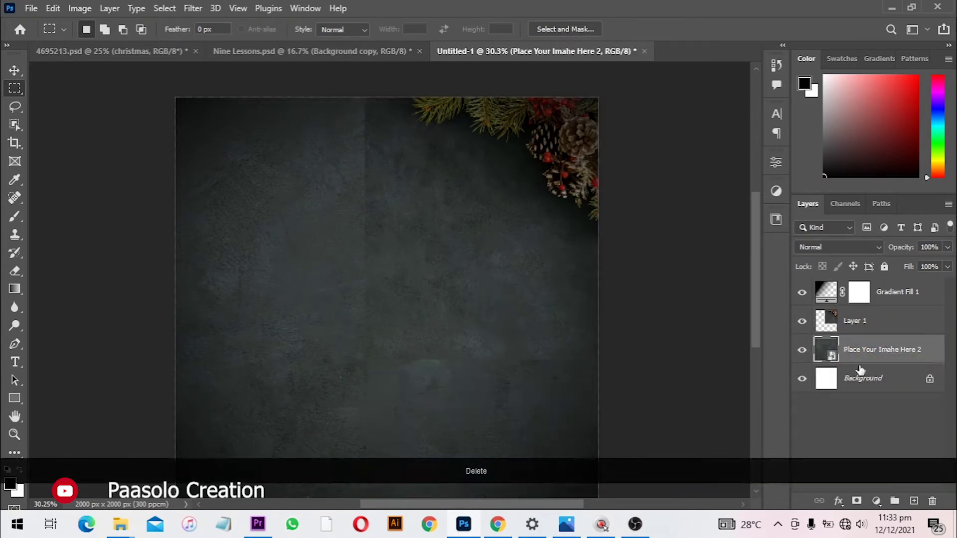
pyautogui.hotkey('alt', ']')
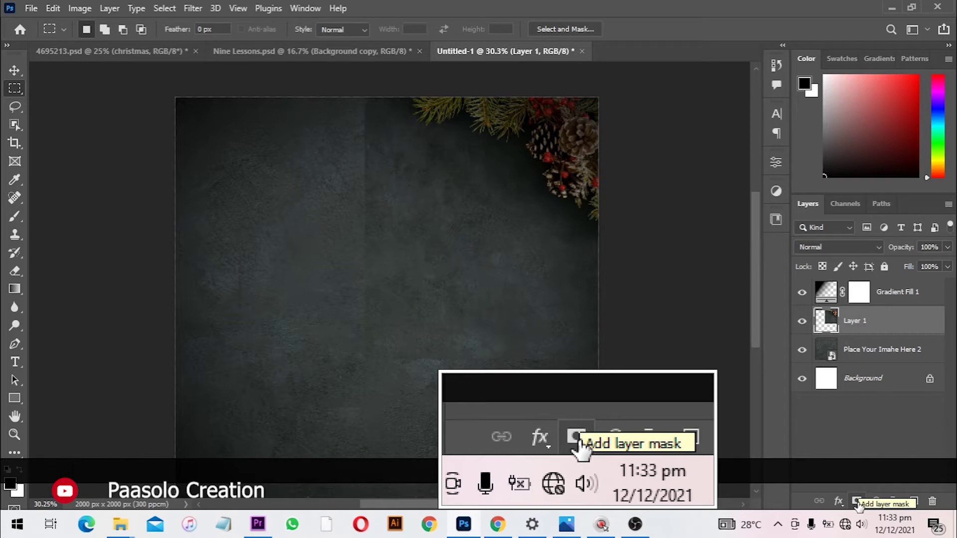
# Add a layer mask to Layer 1 and pick the standard Brush Tool
pyautogui.click(857, 502)
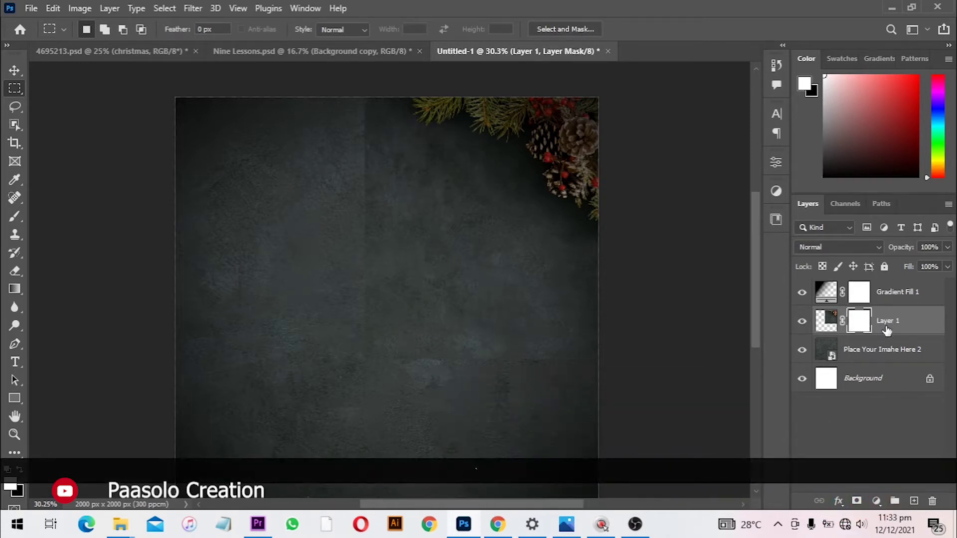
pyautogui.press('b')
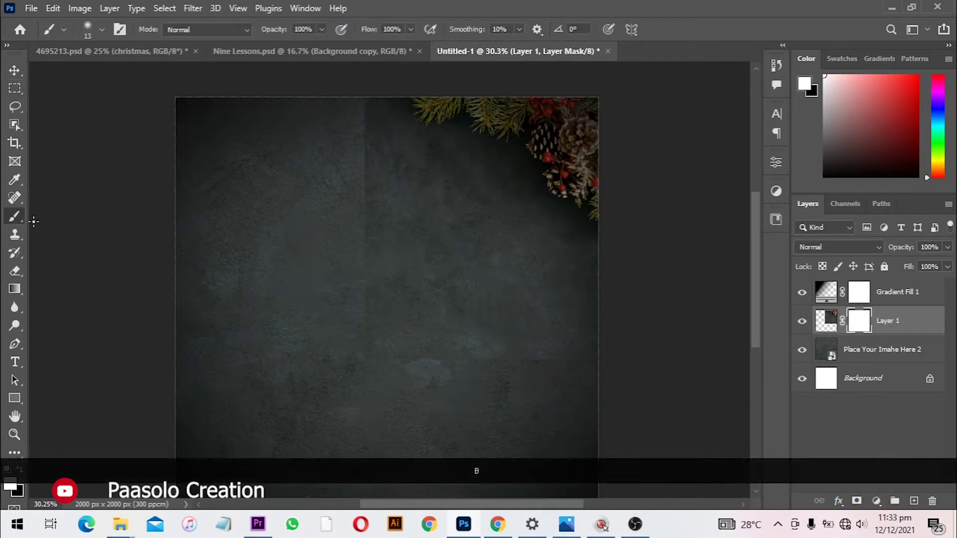
pyautogui.rightClick(22, 217)
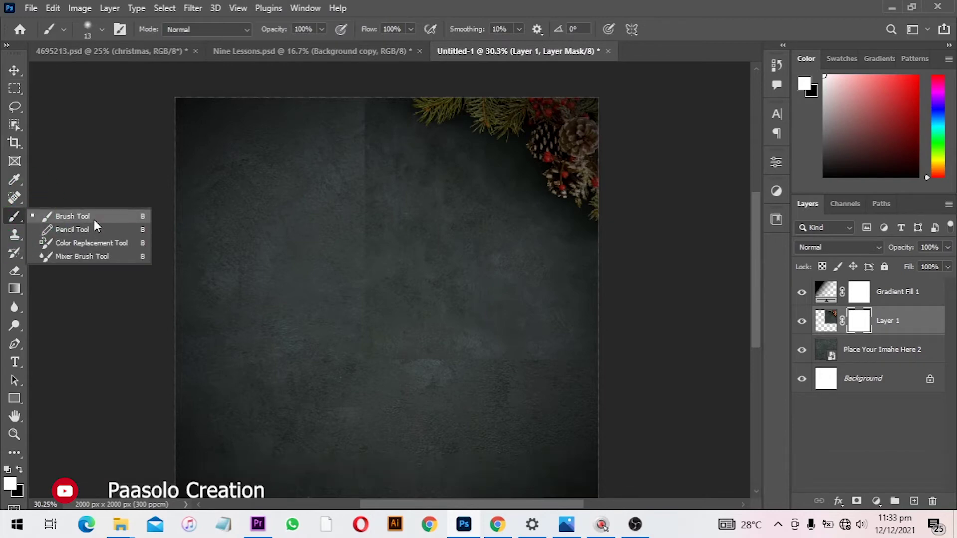
pyautogui.click(93, 219)
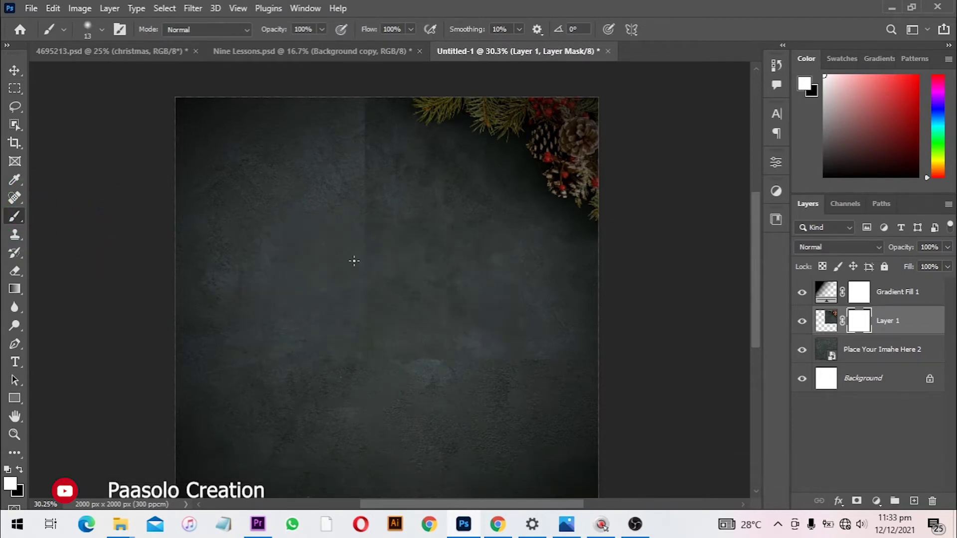
# Set the brush to 500 px size and 0% hardness, with black as the foreground colour
pyautogui.press(']')
pyautogui.press(']')
pyautogui.press(']')
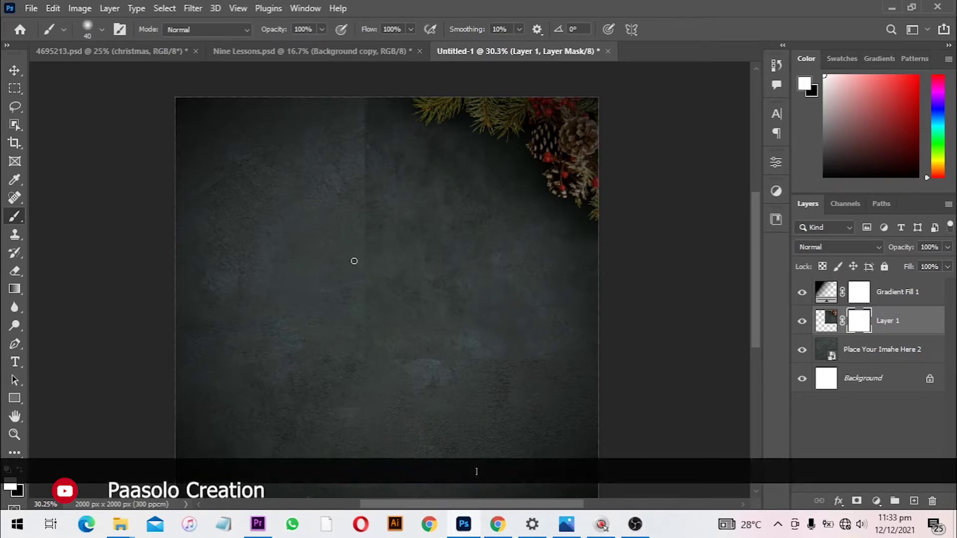
pyautogui.press(']')
pyautogui.press(']')
pyautogui.press(']')
pyautogui.press(']')
pyautogui.press(']')
pyautogui.press(']')
pyautogui.rightClick(334, 230)
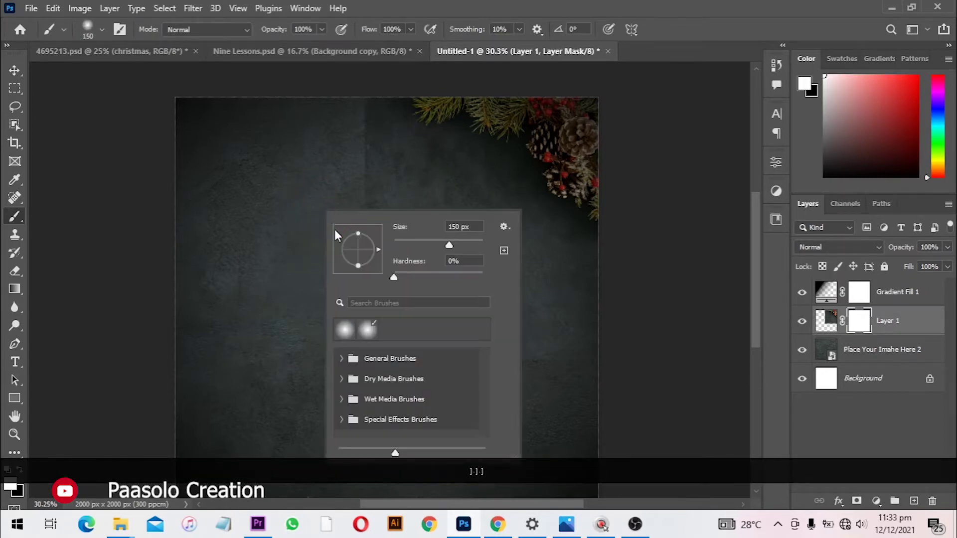
pyautogui.moveTo(449, 244)
pyautogui.mouseDown()
pyautogui.moveTo(476, 246)
pyautogui.moveTo(467, 244)
pyautogui.mouseUp()
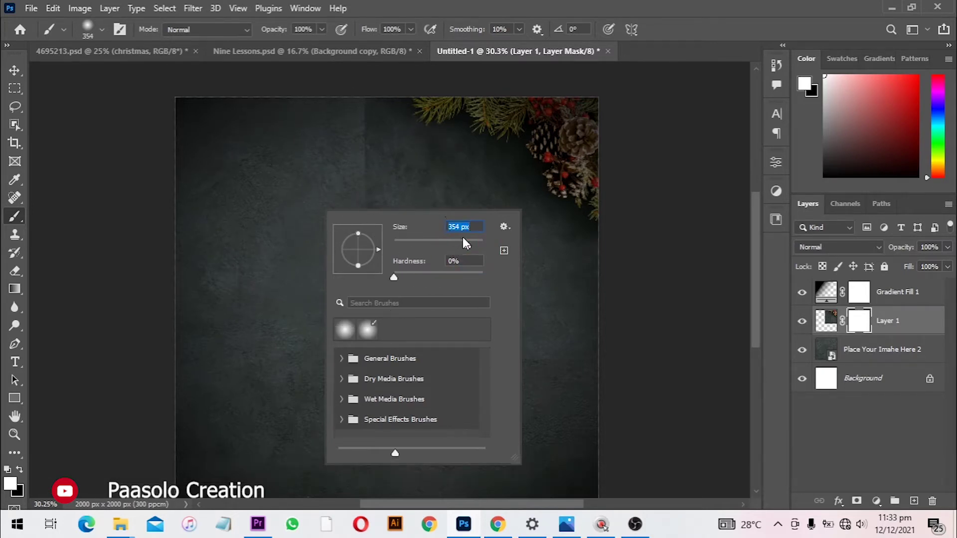
pyautogui.write('500')
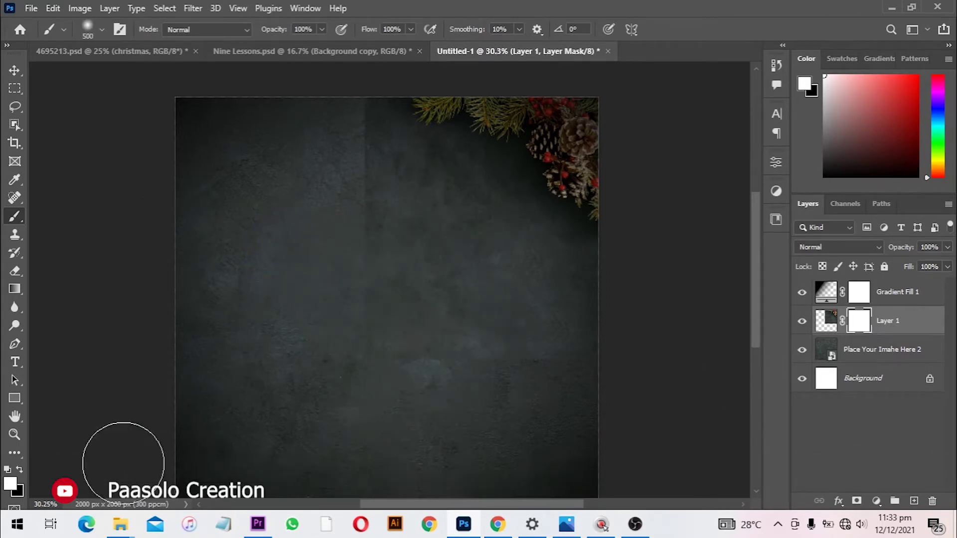
pyautogui.click(20, 470)
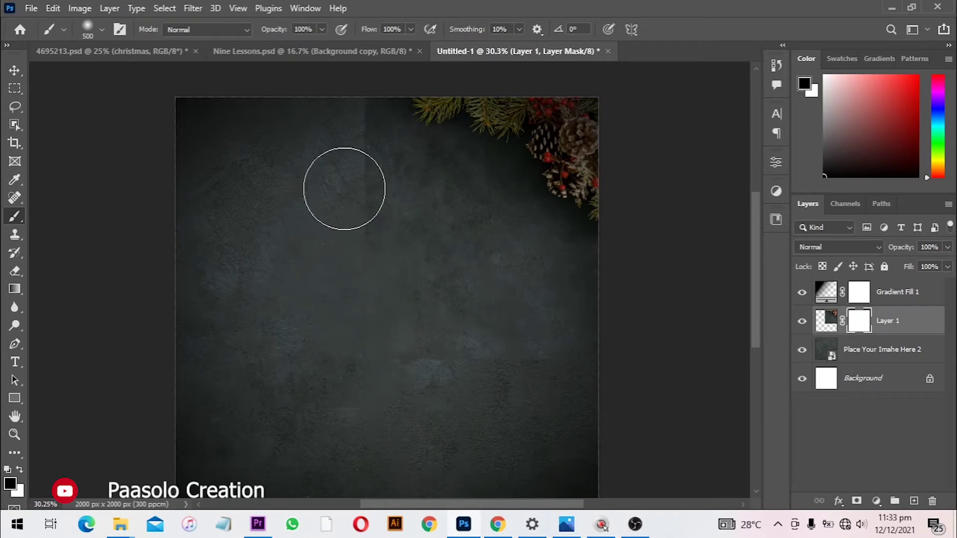
# Paint black into Layer 1's mask, try the Hard Round brush, and undo its stroke
pyautogui.moveTo(578, 356); pyautogui.dragTo(306, 286)
pyautogui.rightClick(243, 227)
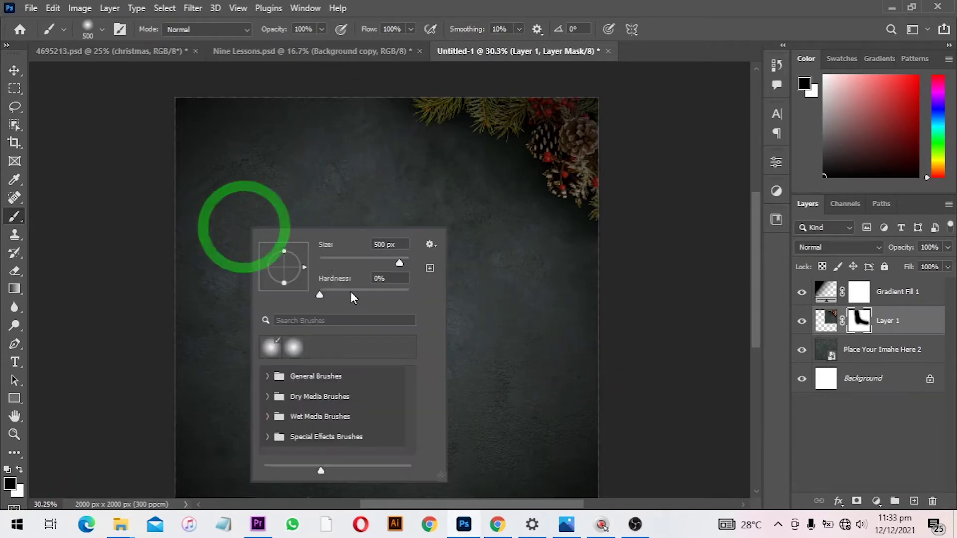
pyautogui.rightClick(319, 191)
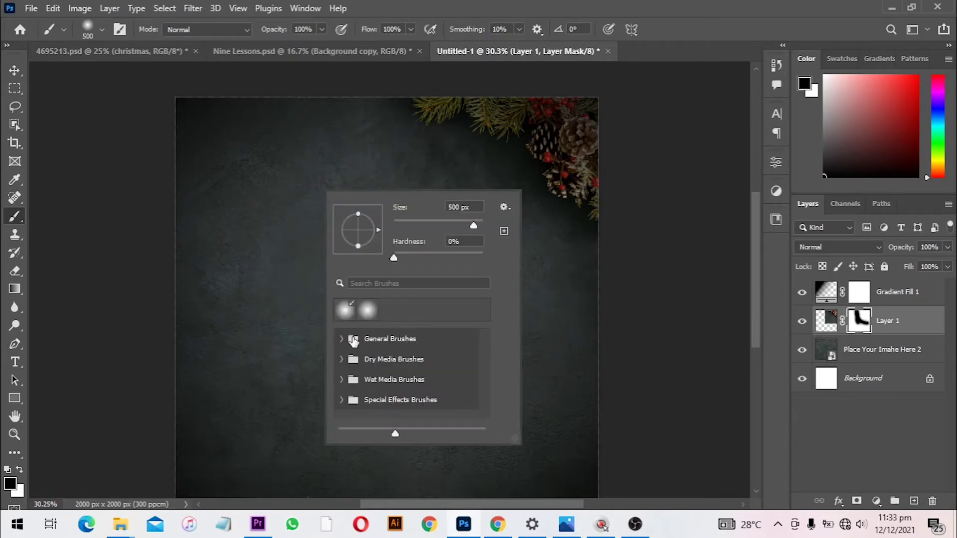
pyautogui.click(341, 338)
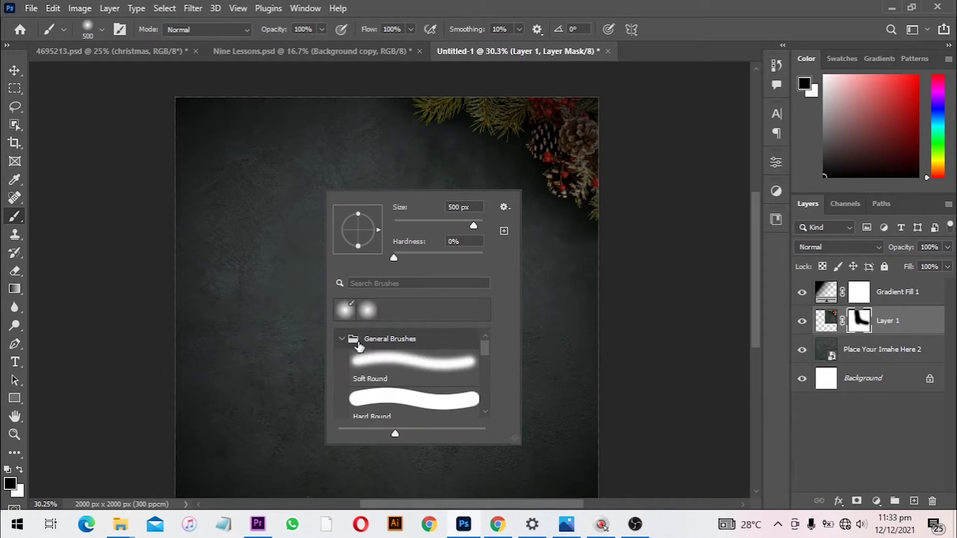
pyautogui.click(392, 356)
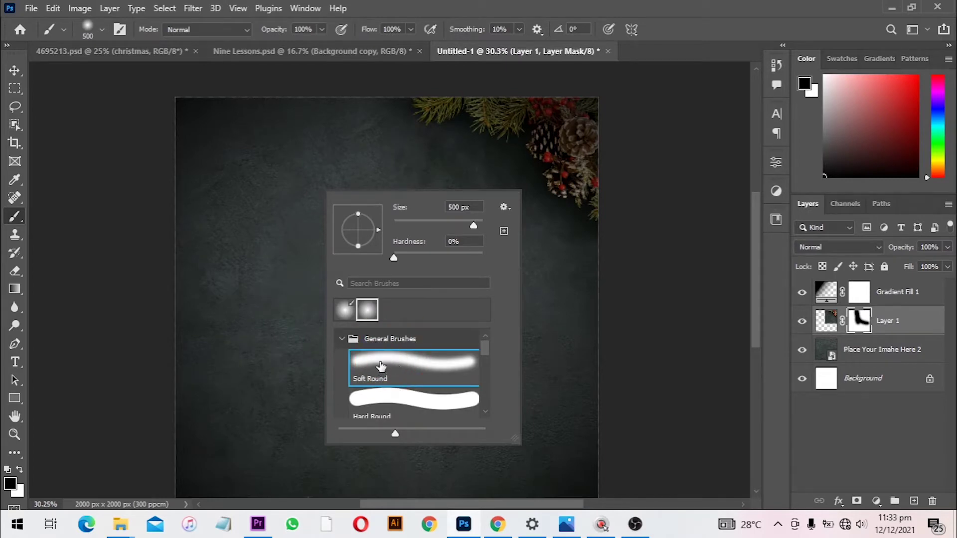
pyautogui.doubleClick(374, 403)
pyautogui.click(407, 235)
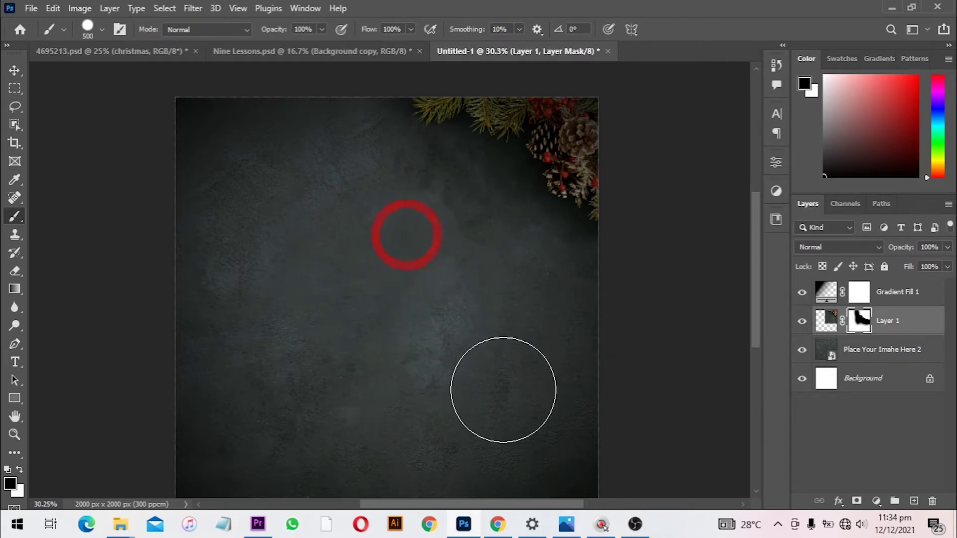
pyautogui.hotkey('ctrl', 'z')
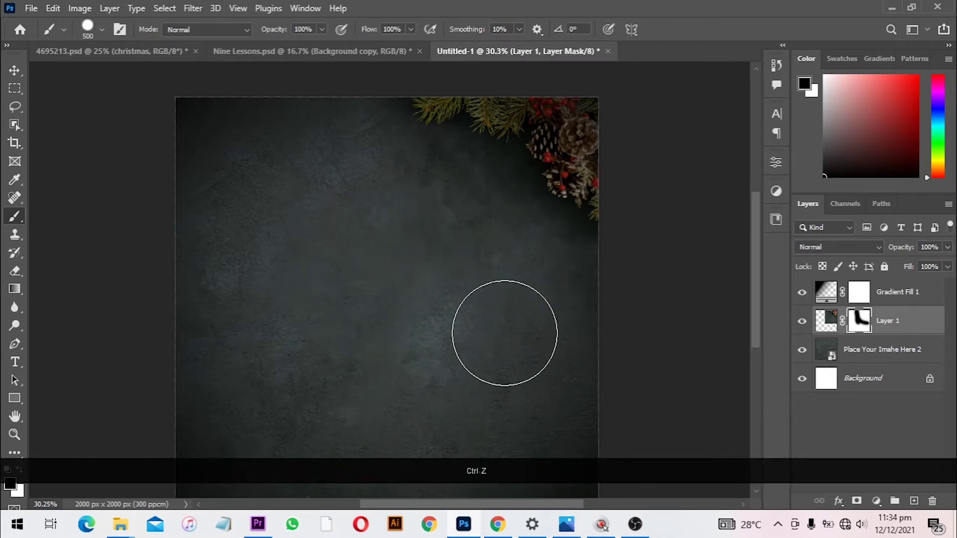
# Switch to the Soft Round brush, then select the Gradient Fill 1 layer with the Move tool
pyautogui.rightClick(410, 282)
pyautogui.click(486, 413)
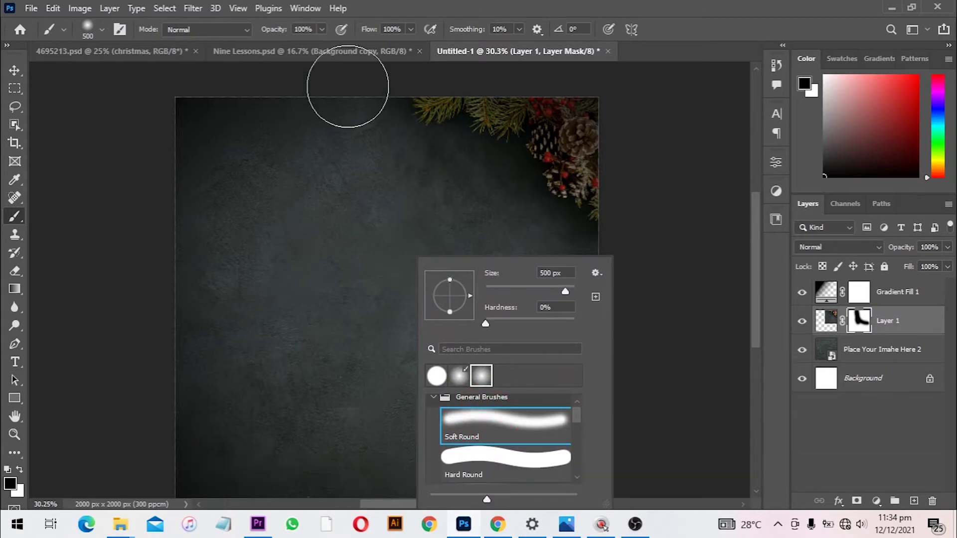
pyautogui.press('Return')
pyautogui.click(335, 301)
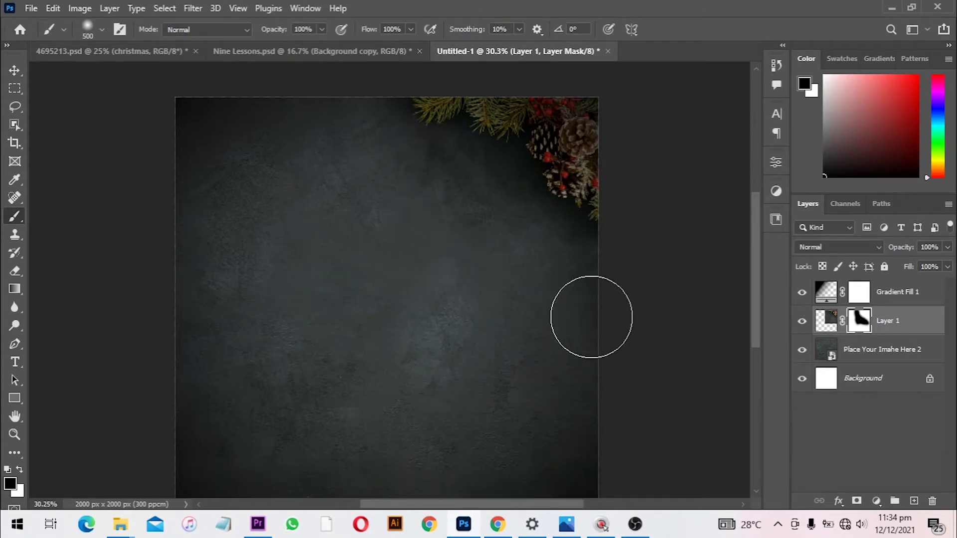
pyautogui.scroll(-1, 592, 316)
pyautogui.press('v')
pyautogui.click(546, 145)
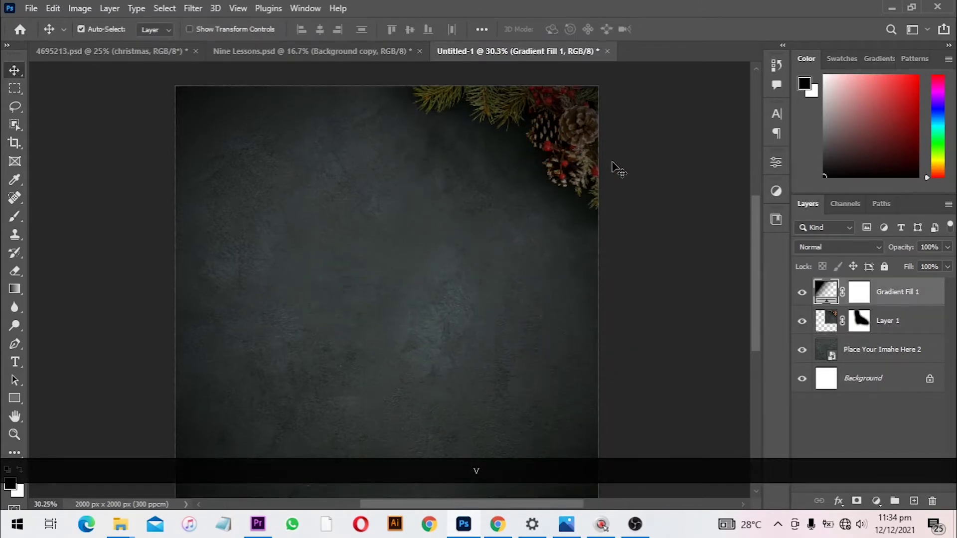
# Scale the pine-cone corner on Layer 1 up to 104.30% around its centre
pyautogui.click(909, 329)
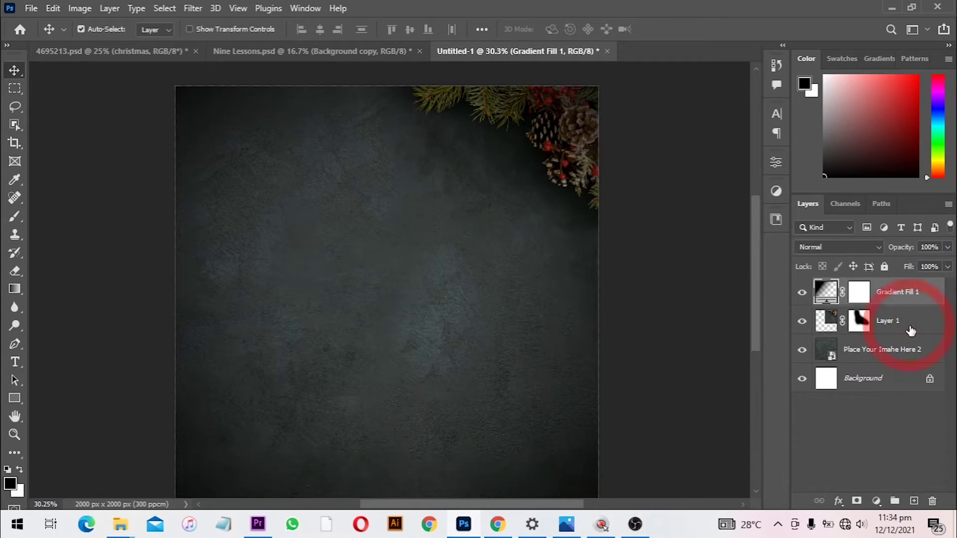
pyautogui.press('ctrl')
pyautogui.hotkey('ctrl', 't')
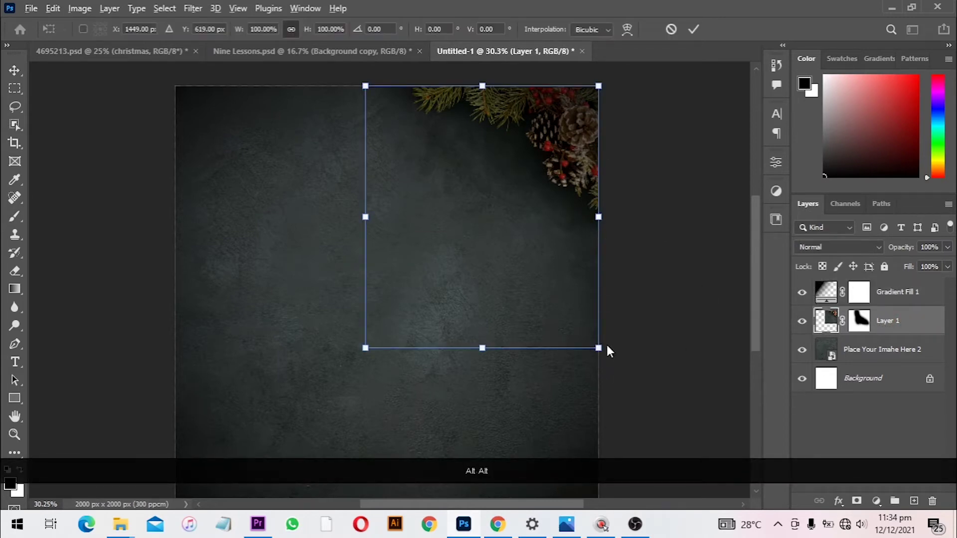
pyautogui.moveTo(599, 346); pyautogui.dragTo(605, 355)
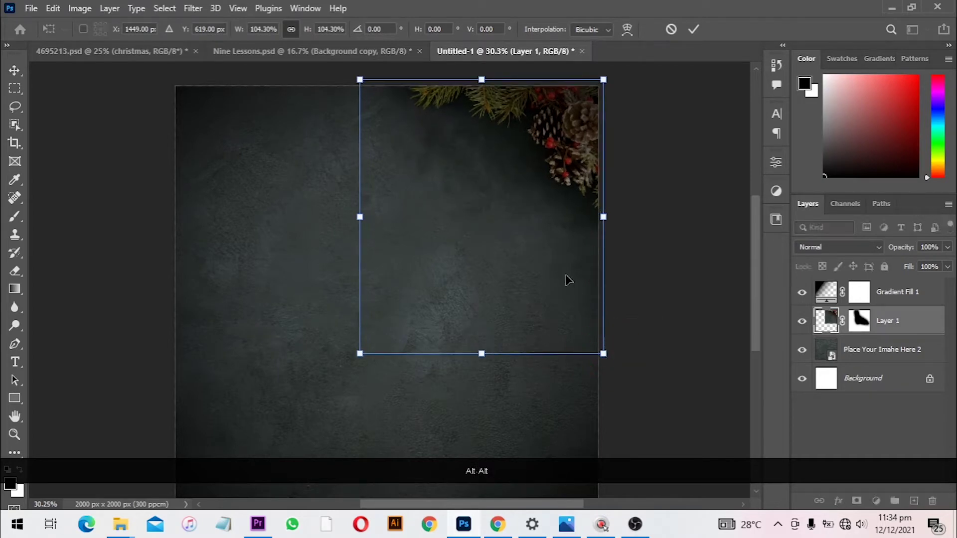
pyautogui.press('Return')
pyautogui.scroll(-1, 538, 233)
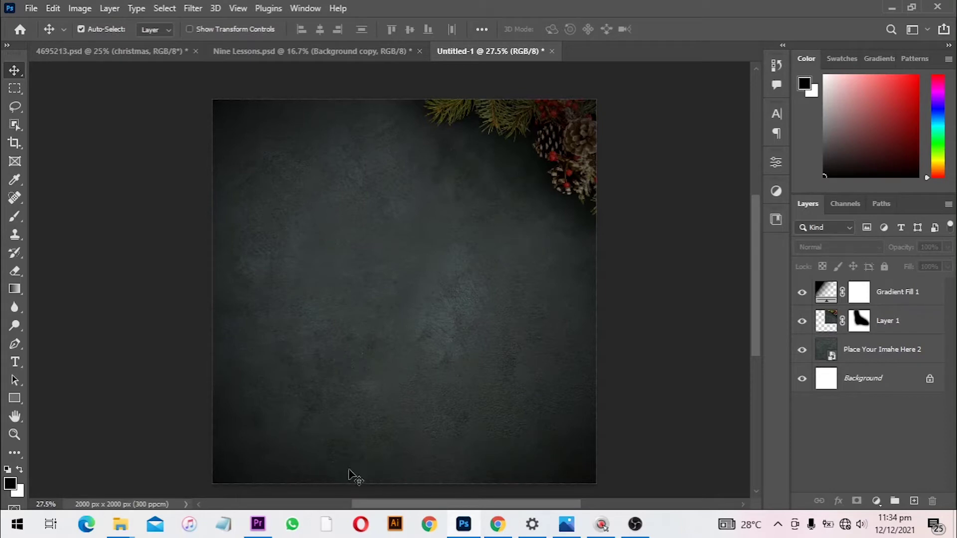
pyautogui.click(891, 286)
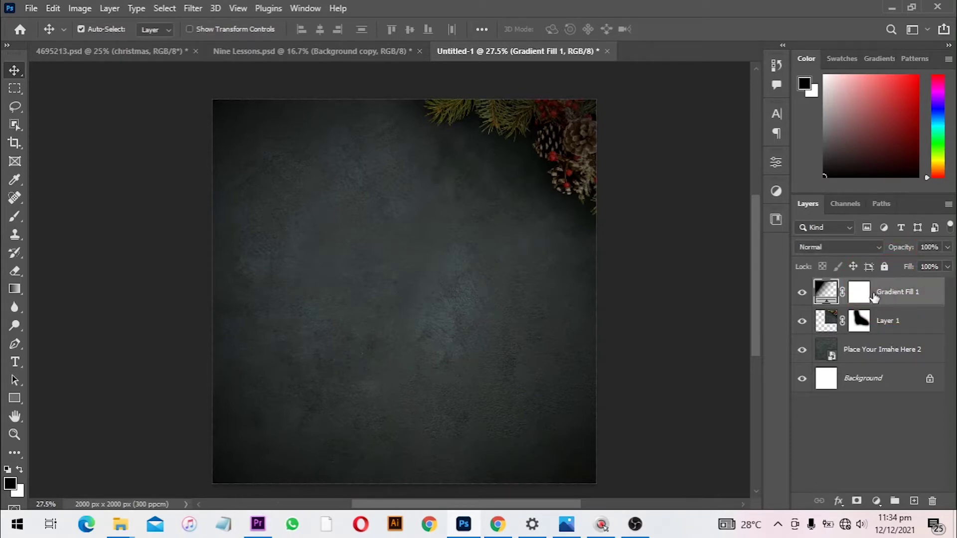
# Drag the Background copy photo from the nine lessons folder onto the flyer canvas
pyautogui.moveTo(116, 528)
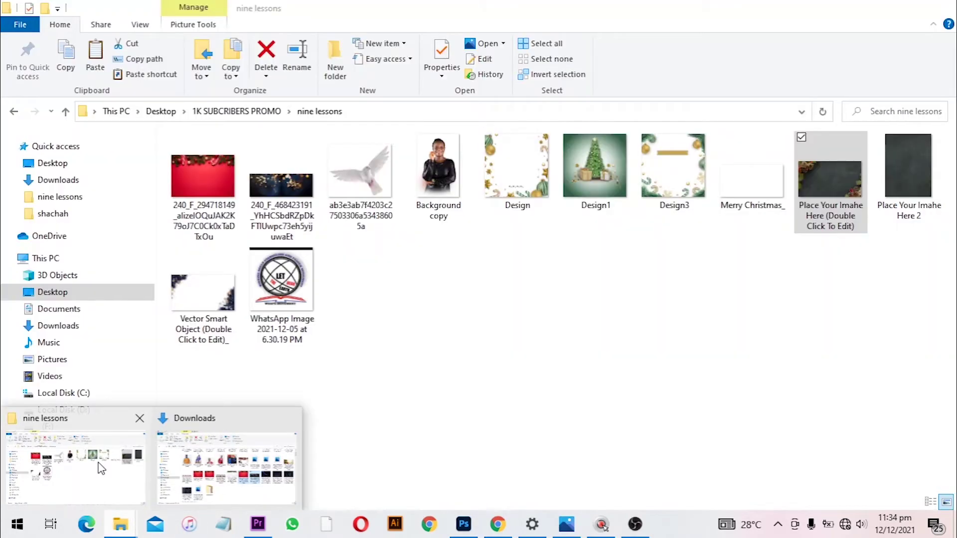
pyautogui.click(102, 468)
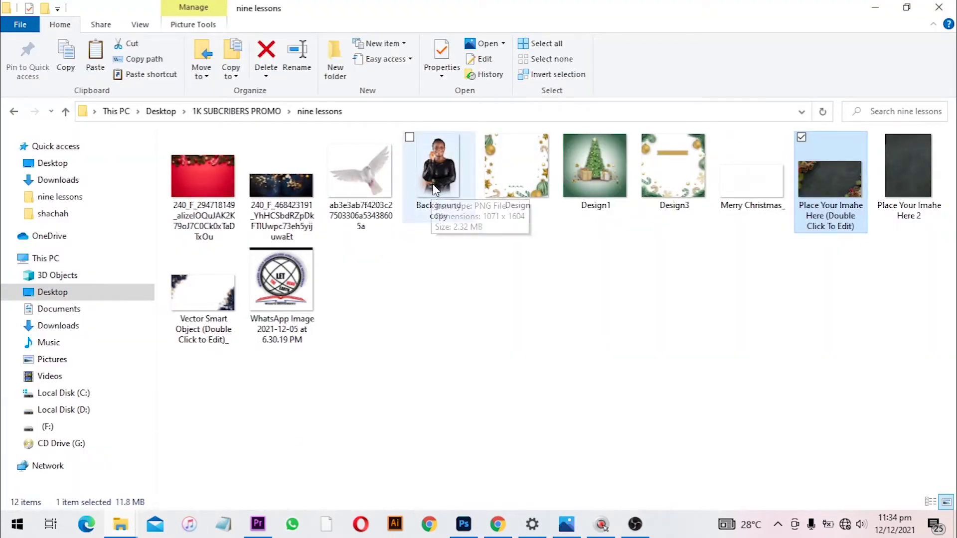
pyautogui.moveTo(446, 188); pyautogui.dragTo(295, 331)
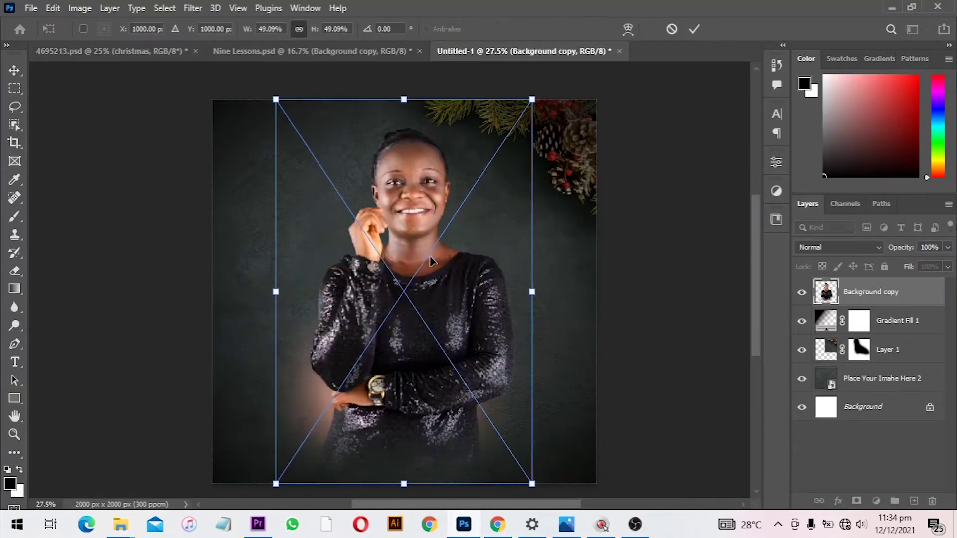
# Move the placed portrait up and left of centre and commit it at 49.09%
pyautogui.moveTo(434, 262); pyautogui.dragTo(396, 242)
pyautogui.press('Return')
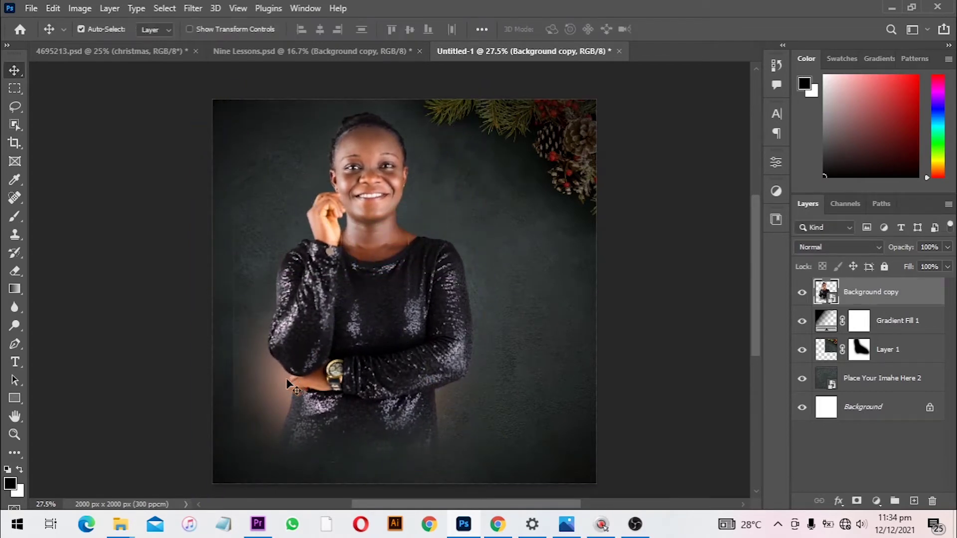
# Add a layer mask to Background copy and paint out the glow on both sides of the woman
pyautogui.click(857, 502)
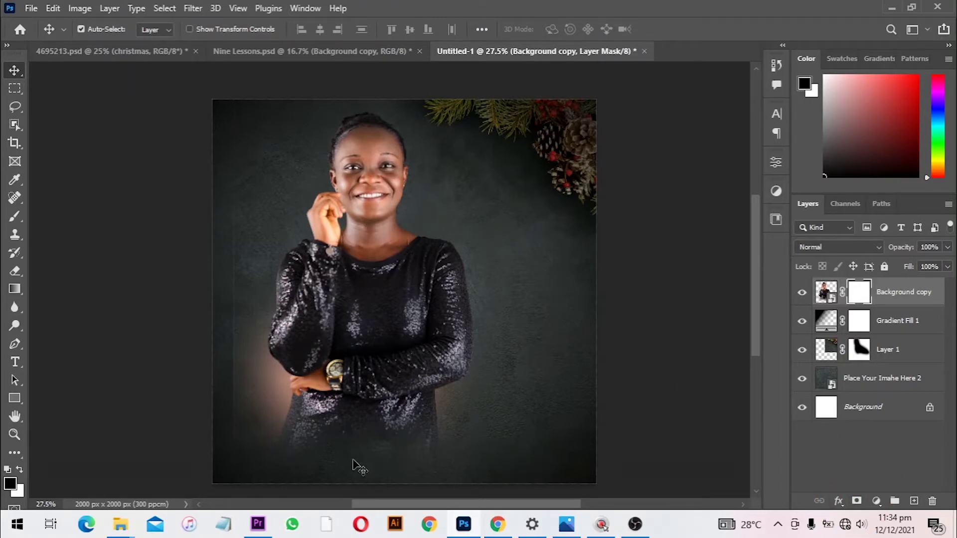
pyautogui.press('b')
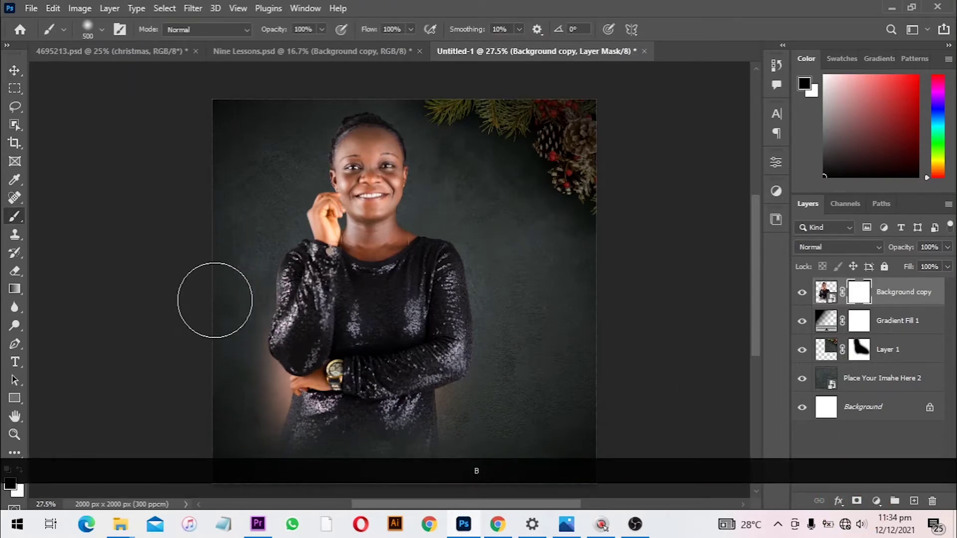
pyautogui.moveTo(215, 300)
pyautogui.mouseDown()
pyautogui.moveTo(225, 381)
pyautogui.moveTo(235, 399)
pyautogui.moveTo(246, 395)
pyautogui.moveTo(245, 418)
pyautogui.moveTo(237, 395)
pyautogui.mouseUp()
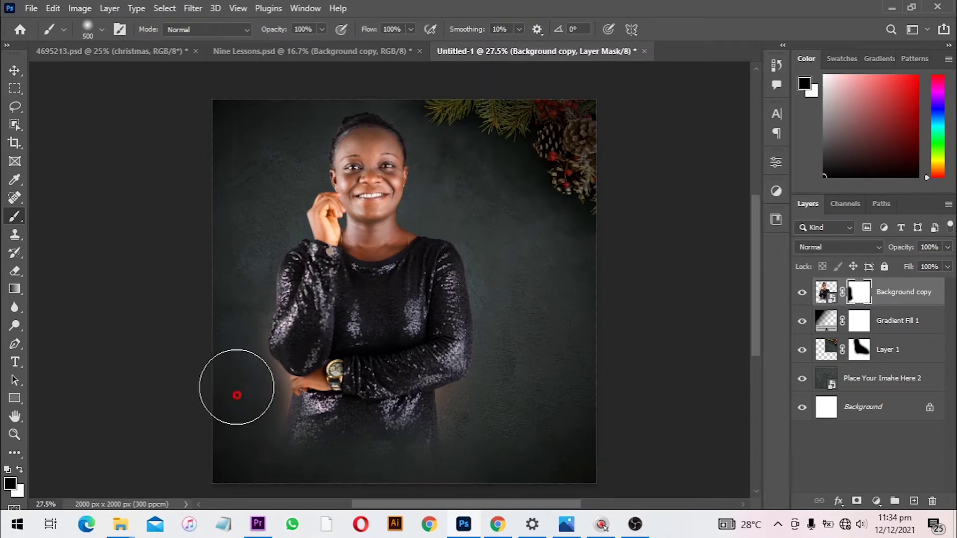
pyautogui.moveTo(472, 414)
pyautogui.mouseDown()
pyautogui.moveTo(500, 423)
pyautogui.moveTo(506, 402)
pyautogui.mouseUp()
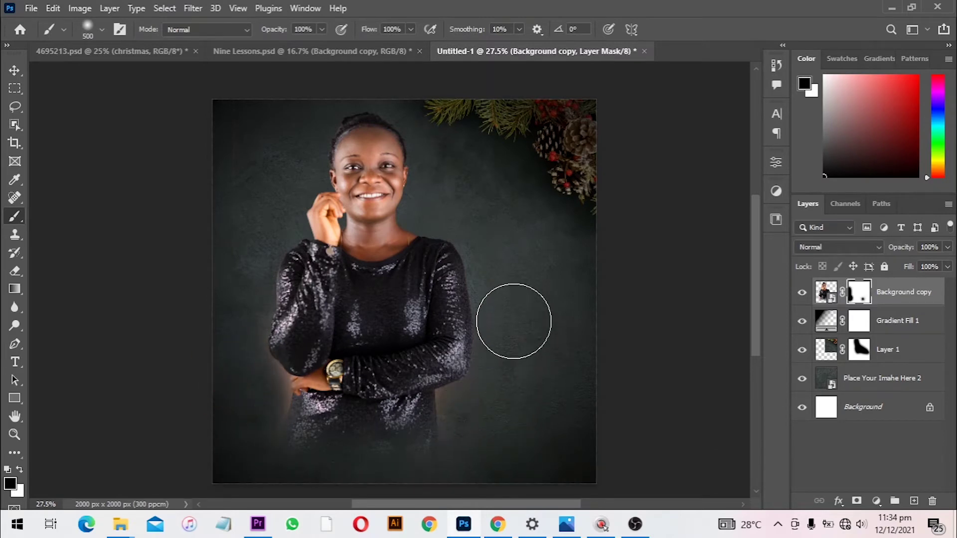
pyautogui.moveTo(513, 321); pyautogui.dragTo(521, 310)
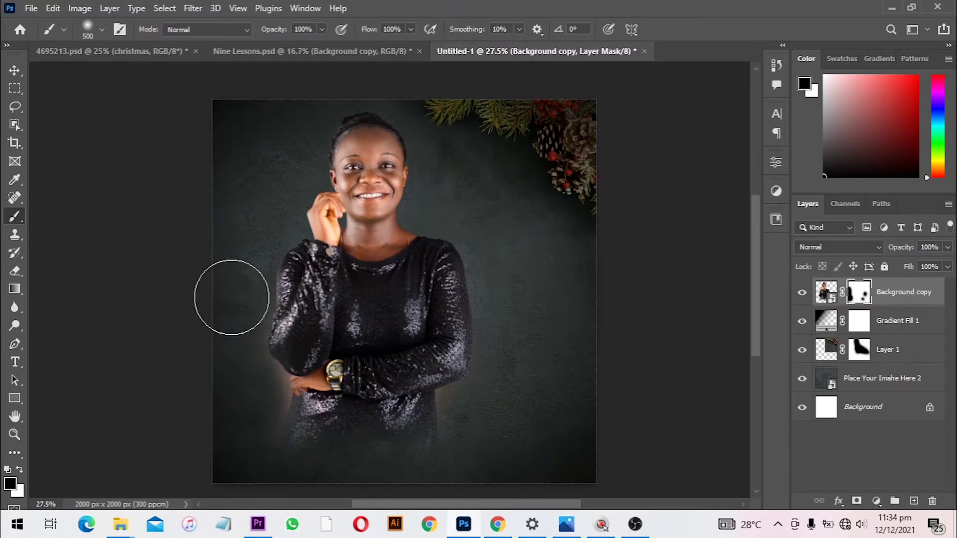
pyautogui.moveTo(222, 301); pyautogui.dragTo(222, 342)
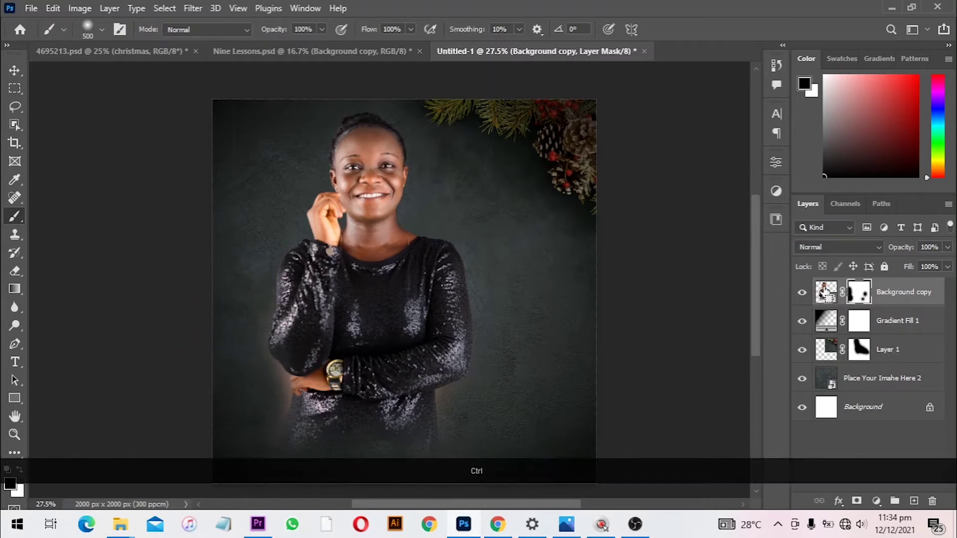
# Shift the woman's portrait slightly left and down on the flyer
pyautogui.keyDown('ctrl'); pyautogui.click(826, 292); pyautogui.keyUp('ctrl')
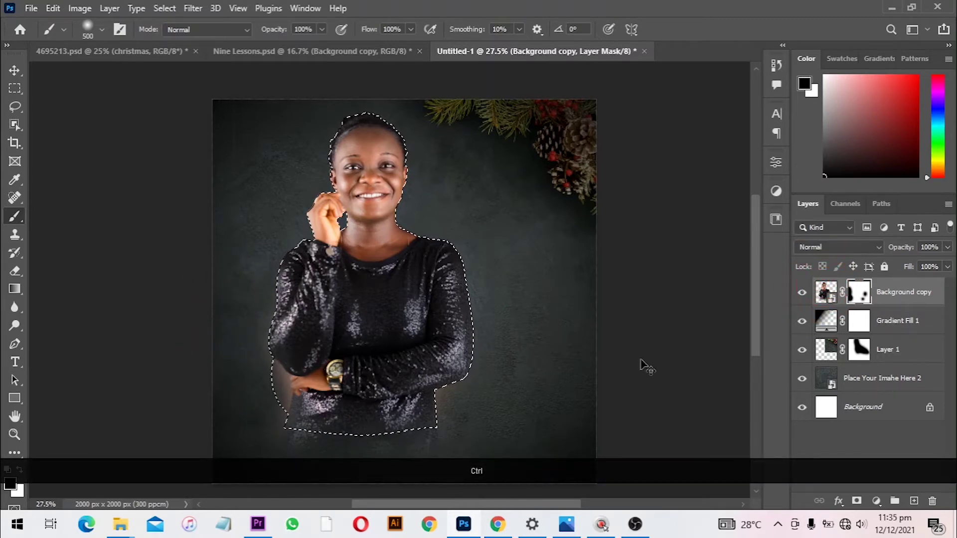
pyautogui.hotkey('ctrl', 'd')
pyautogui.press('v')
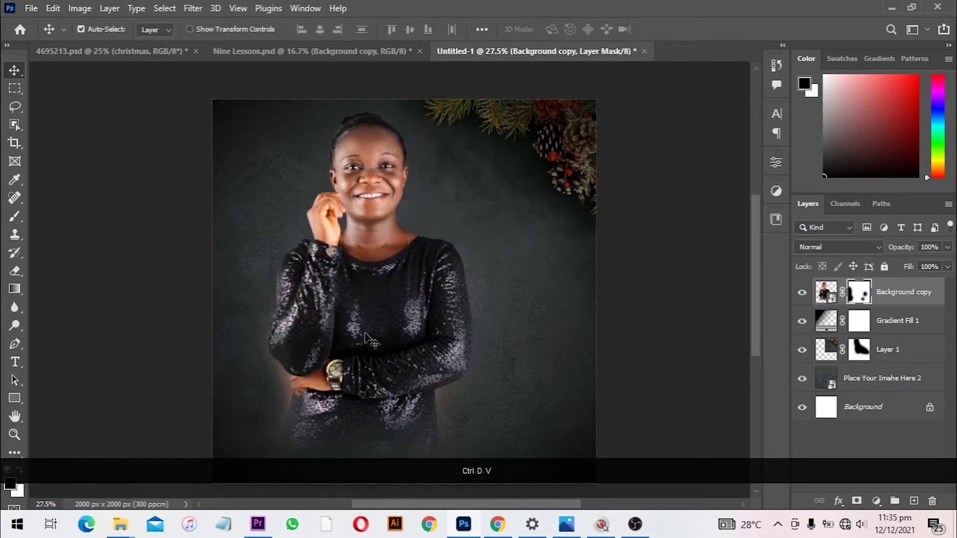
pyautogui.scroll(-1, 369, 340)
pyautogui.moveTo(372, 276); pyautogui.dragTo(325, 282)
# Set a 175 px brush to keep masking around the woman's lower body
pyautogui.scroll(7, 319, 409)
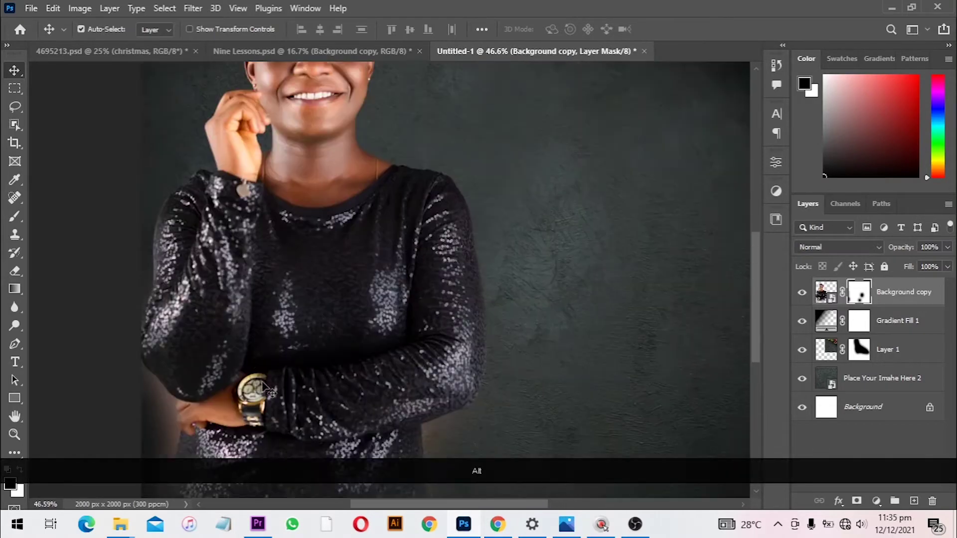
pyautogui.moveTo(270, 392); pyautogui.dragTo(372, 259)
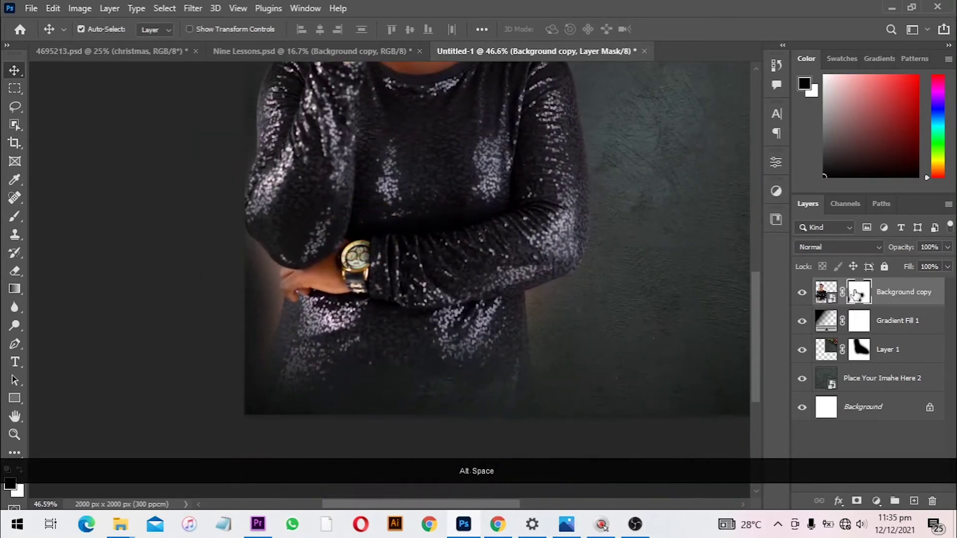
pyautogui.press('b')
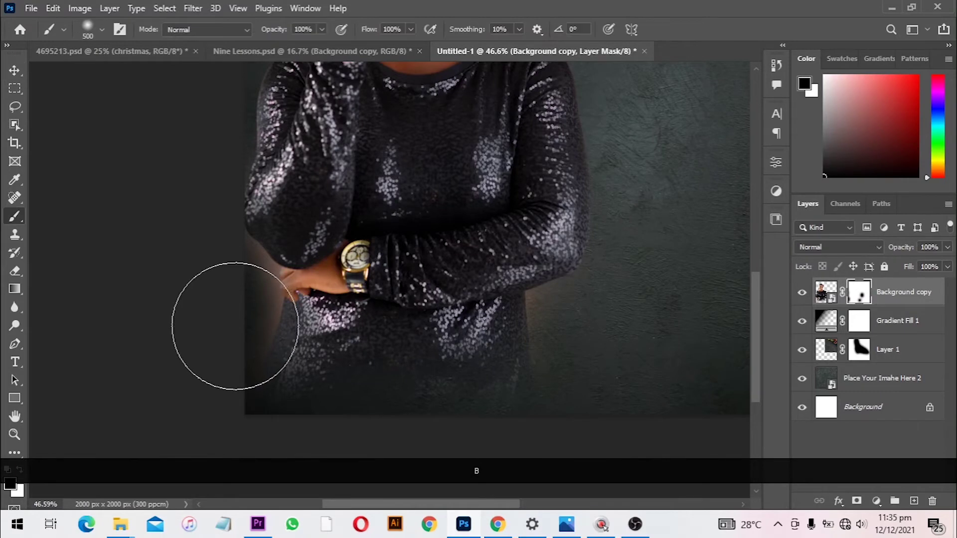
pyautogui.press('[')
pyautogui.press('[')
pyautogui.press('[')
pyautogui.press('[')
pyautogui.press('[')
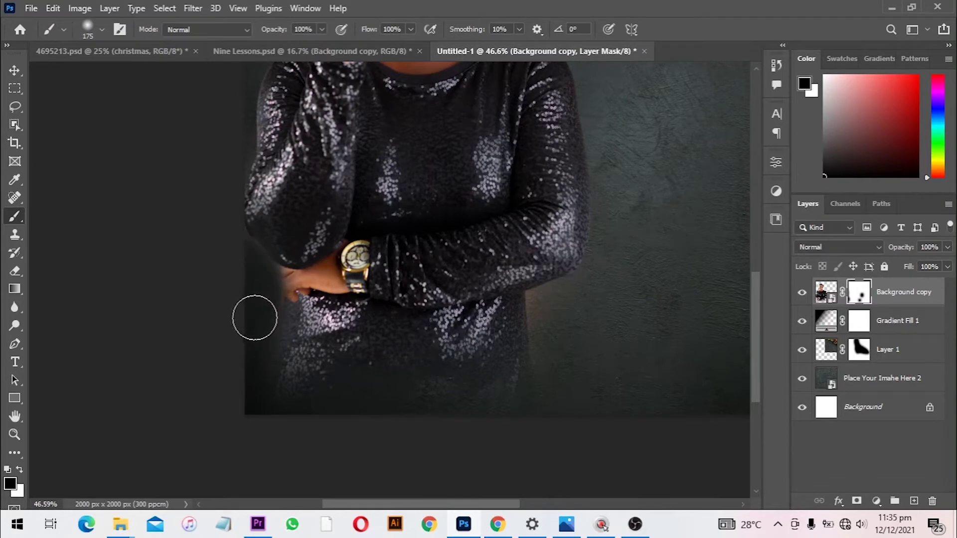
pyautogui.scroll(3, 617, 301)
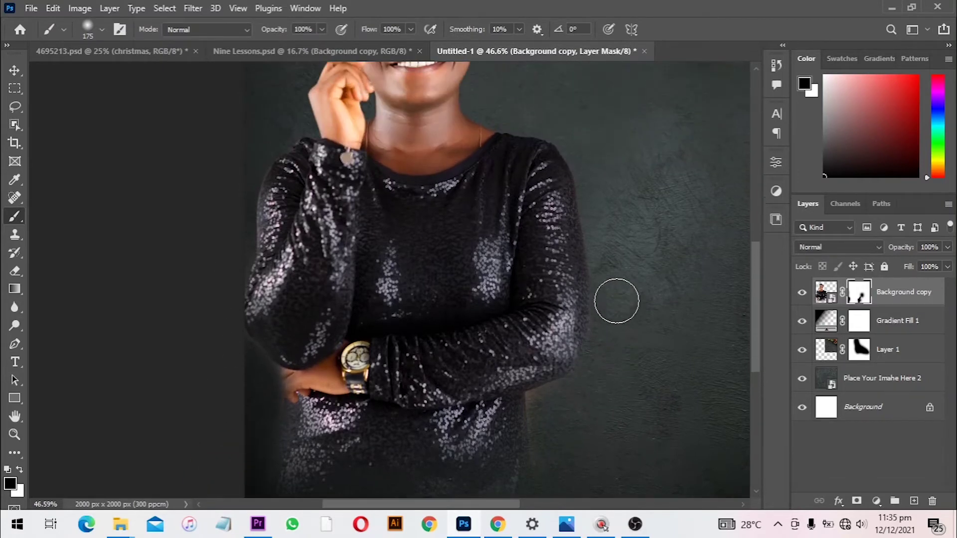
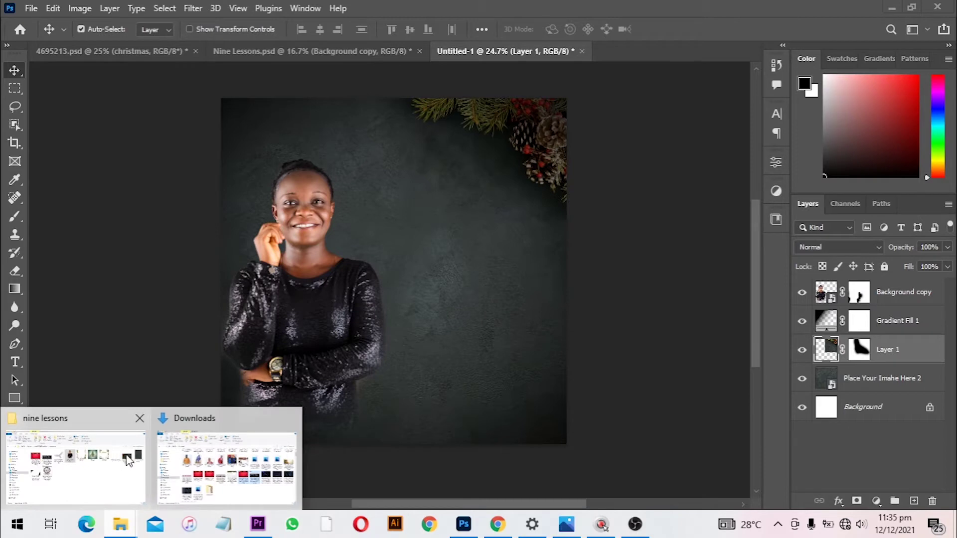
# Drag Design3 from the nine lessons folder in File Explorer into the flyer document
pyautogui.click(129, 462)
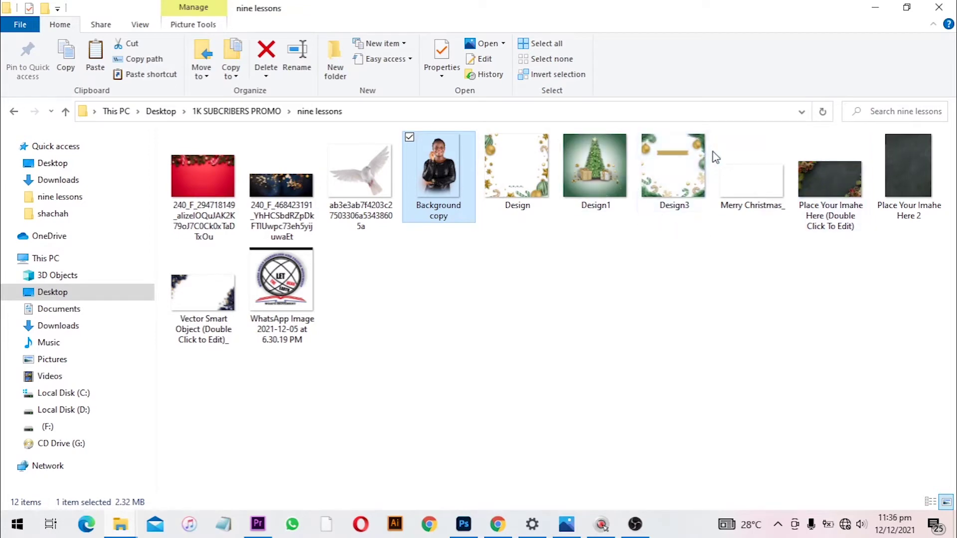
pyautogui.moveTo(673, 165); pyautogui.dragTo(434, 235)
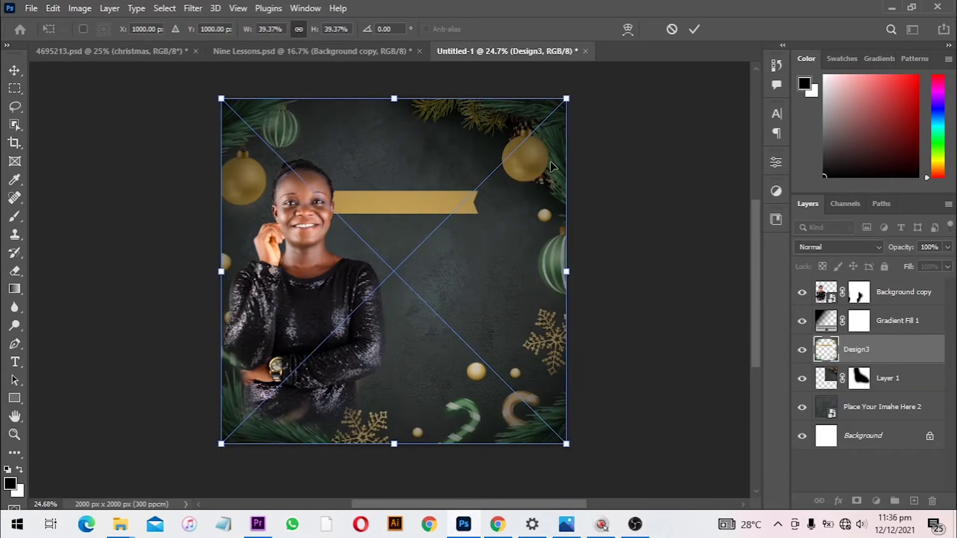
# Place Design3 at 39.37% below Layer 1, shift the gold banner beside the woman, and add a layer mask
pyautogui.moveTo(471, 207); pyautogui.dragTo(469, 273)
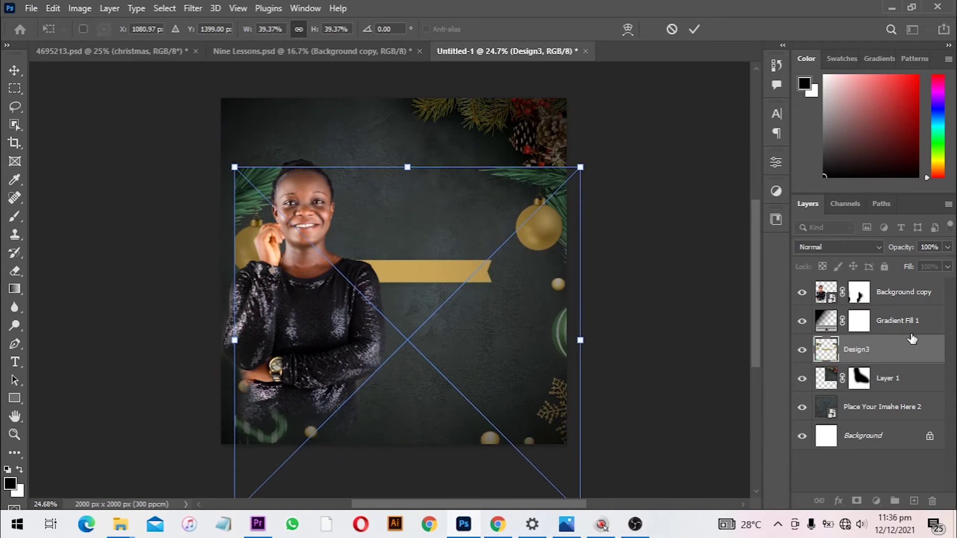
pyautogui.moveTo(894, 346); pyautogui.dragTo(887, 388)
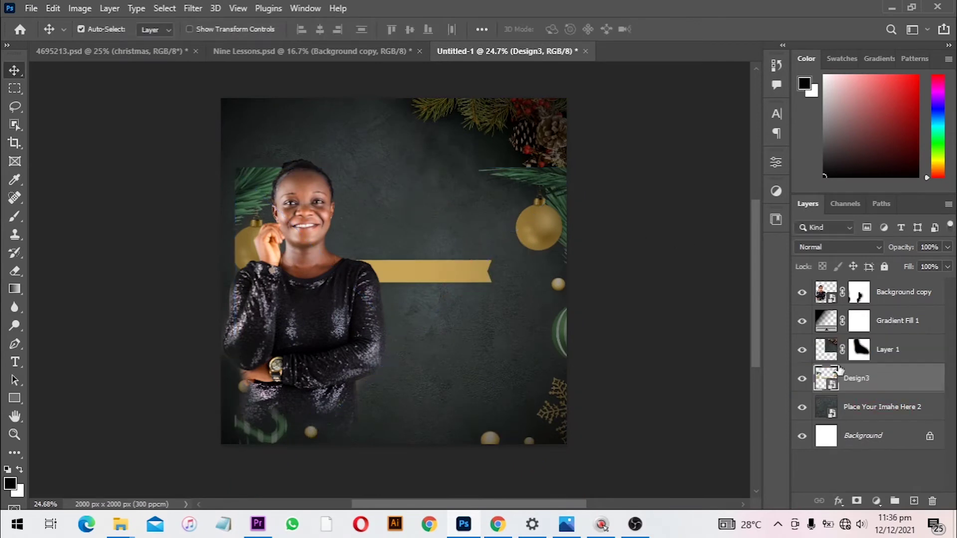
pyautogui.moveTo(558, 401); pyautogui.dragTo(549, 384)
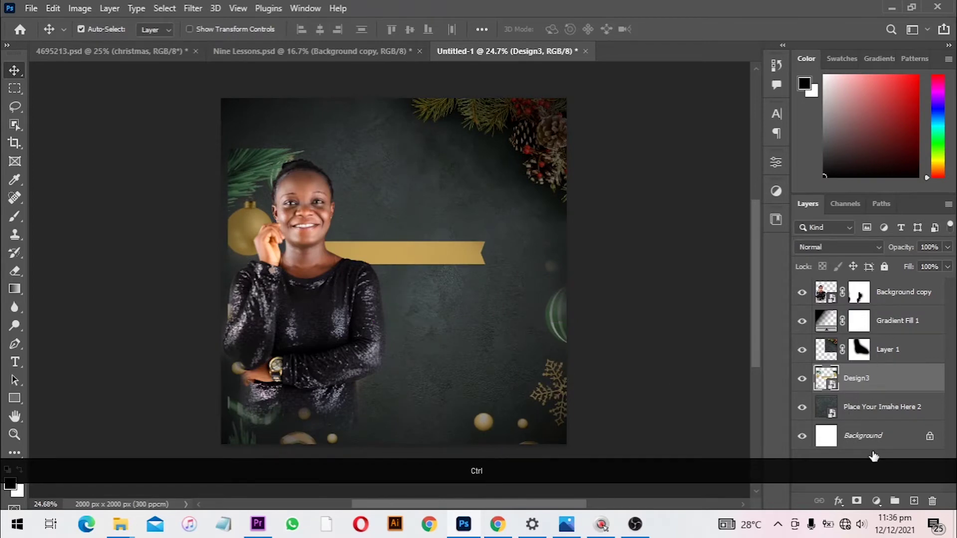
pyautogui.click(857, 501)
# With a larger brush, paint out the glow by the raised hand and the bottom gold ring
pyautogui.press('b')
pyautogui.press(']')
pyautogui.press(']')
pyautogui.press(']')
pyautogui.press(']')
pyautogui.press(']')
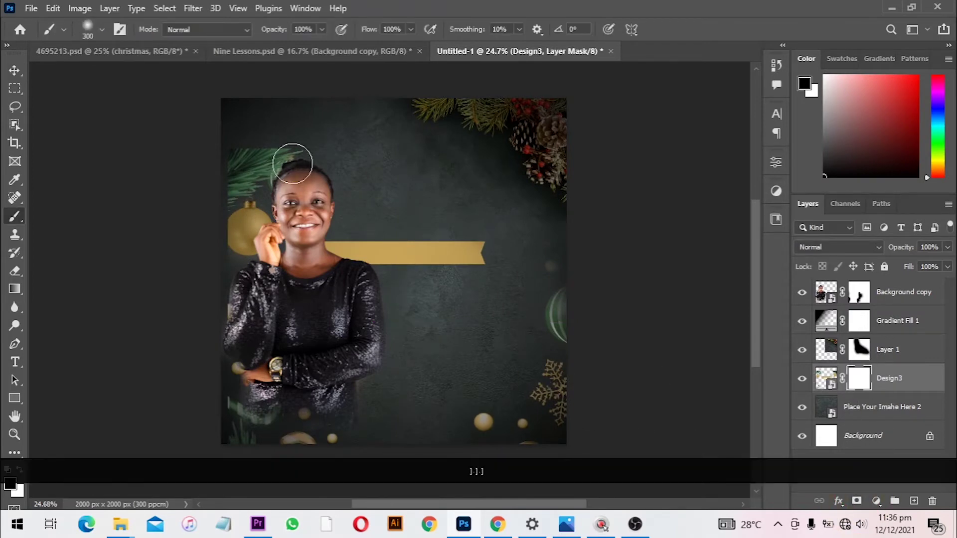
pyautogui.moveTo(251, 215)
pyautogui.mouseDown()
pyautogui.moveTo(238, 240)
pyautogui.moveTo(294, 299)
pyautogui.moveTo(229, 354)
pyautogui.moveTo(282, 385)
pyautogui.moveTo(336, 385)
pyautogui.moveTo(220, 373)
pyautogui.moveTo(219, 412)
pyautogui.moveTo(312, 395)
pyautogui.mouseUp()
pyautogui.moveTo(311, 452)
pyautogui.mouseDown()
pyautogui.moveTo(241, 411)
pyautogui.moveTo(337, 450)
pyautogui.moveTo(255, 436)
pyautogui.mouseUp()
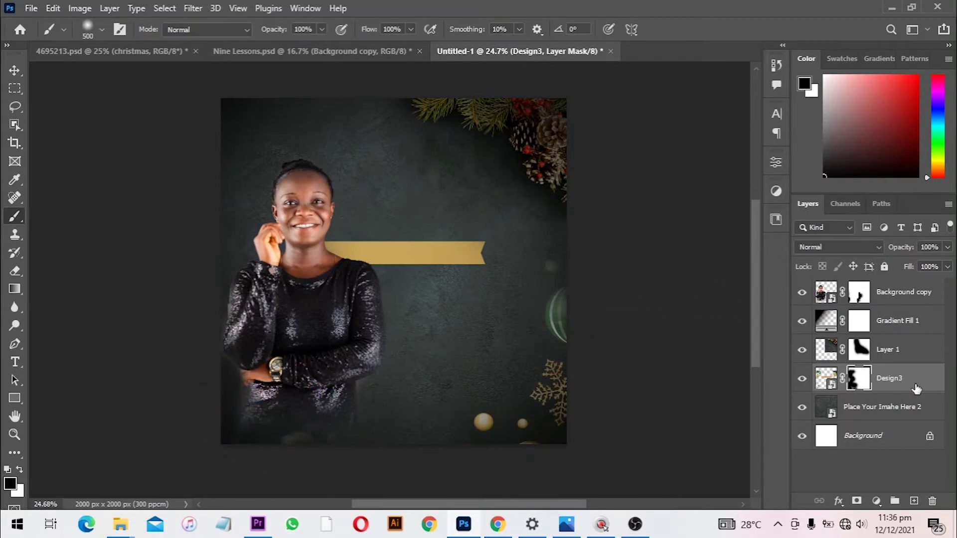
# Move Design3 above Layer 1 and target its layer mask for painting
pyautogui.moveTo(907, 385); pyautogui.dragTo(906, 346)
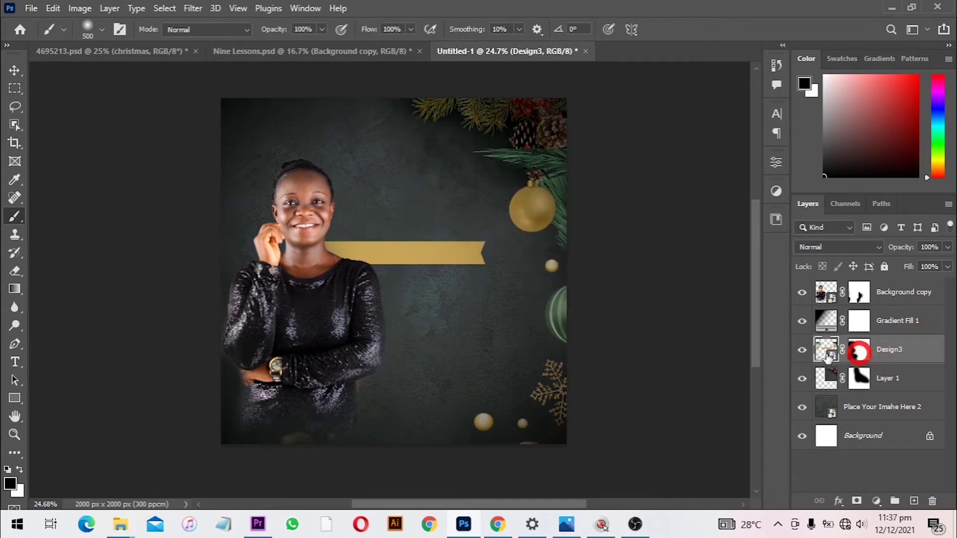
pyautogui.click(859, 352)
pyautogui.press('b')
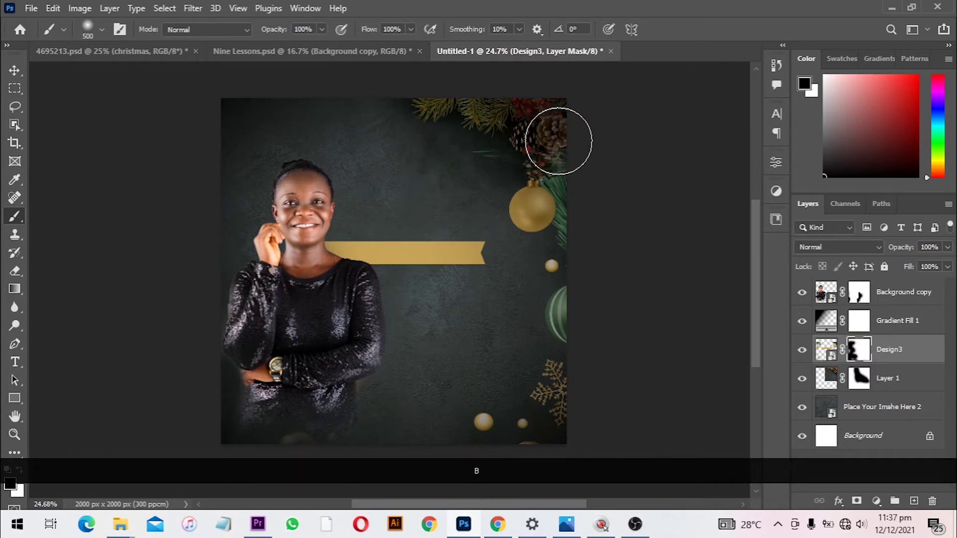
pyautogui.click(607, 178)
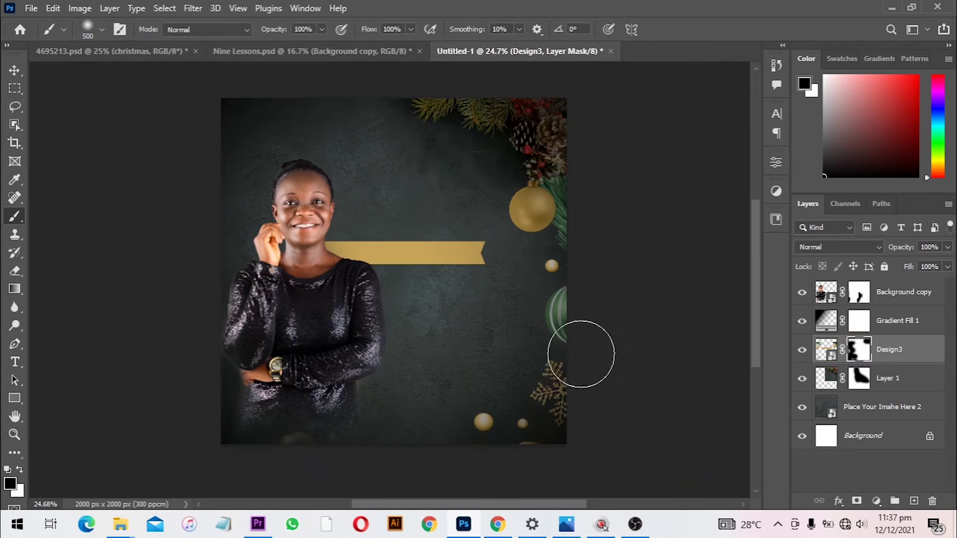
# Hide and show Gradient Fill 1 to compare, then reselect Design3
pyautogui.press('v')
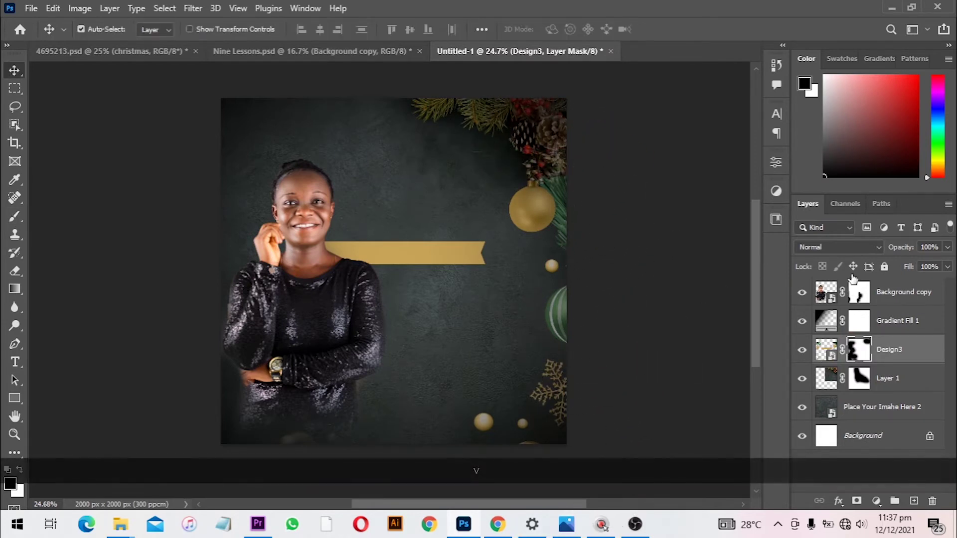
pyautogui.click(804, 322)
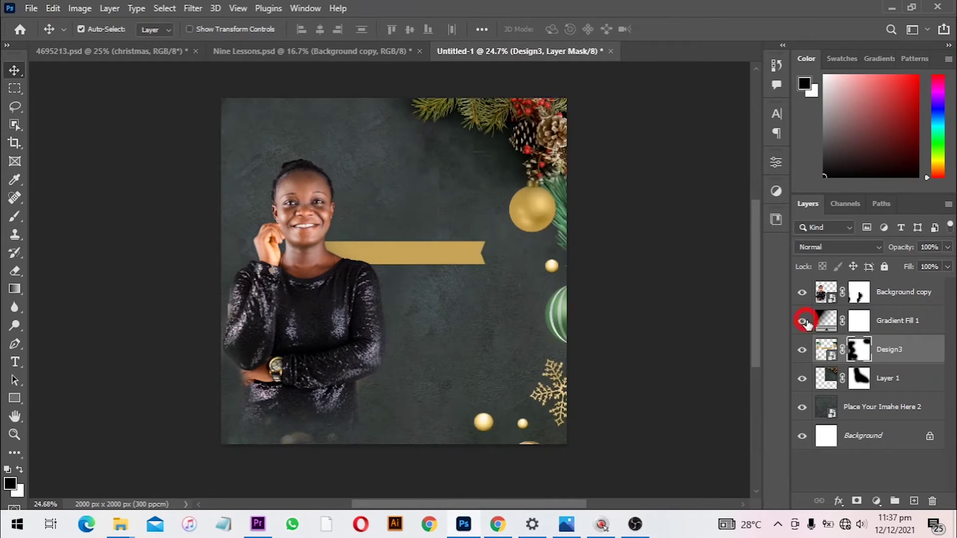
pyautogui.click(803, 321)
pyautogui.click(536, 255)
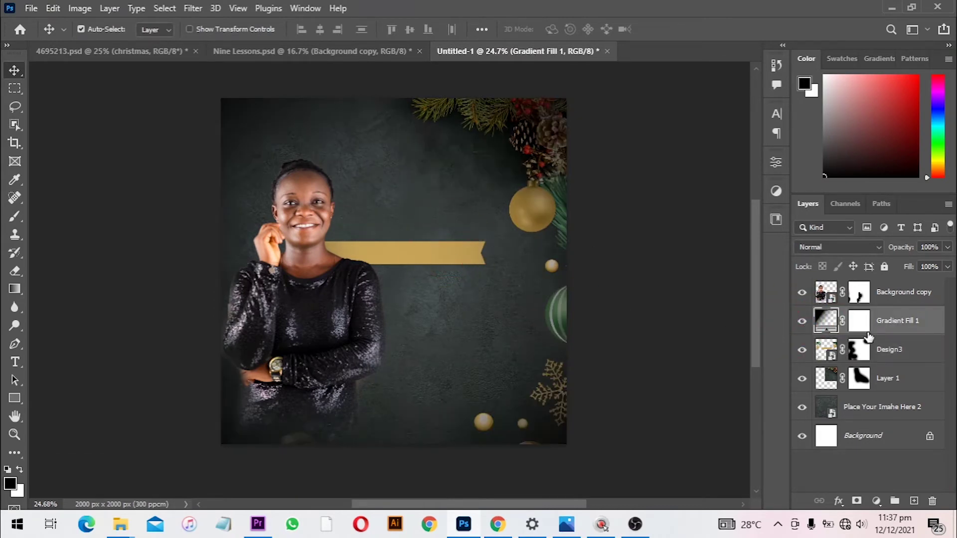
pyautogui.click(822, 350)
# Marquee the ribbon over the woman's face, paint it out on Design3's mask, and deselect
pyautogui.press('m')
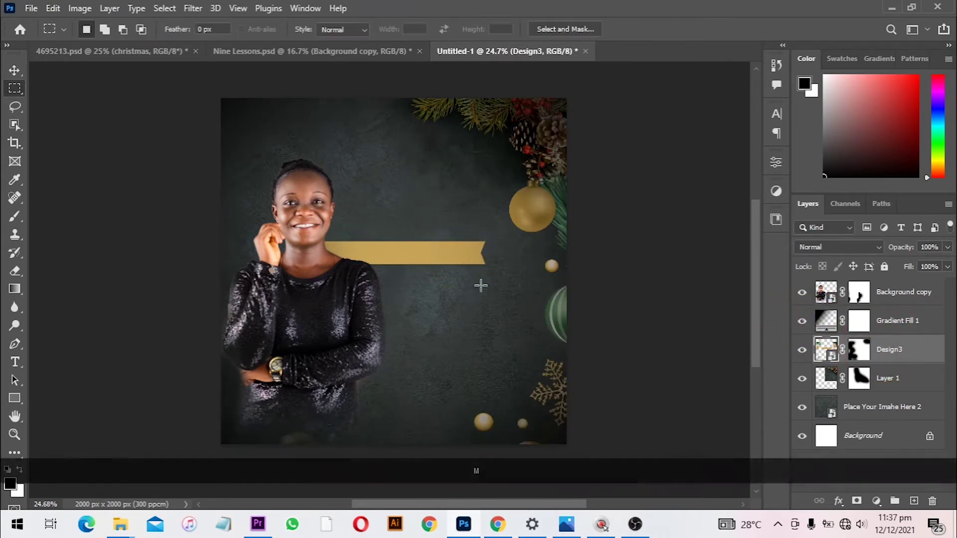
pyautogui.moveTo(513, 288); pyautogui.dragTo(253, 223)
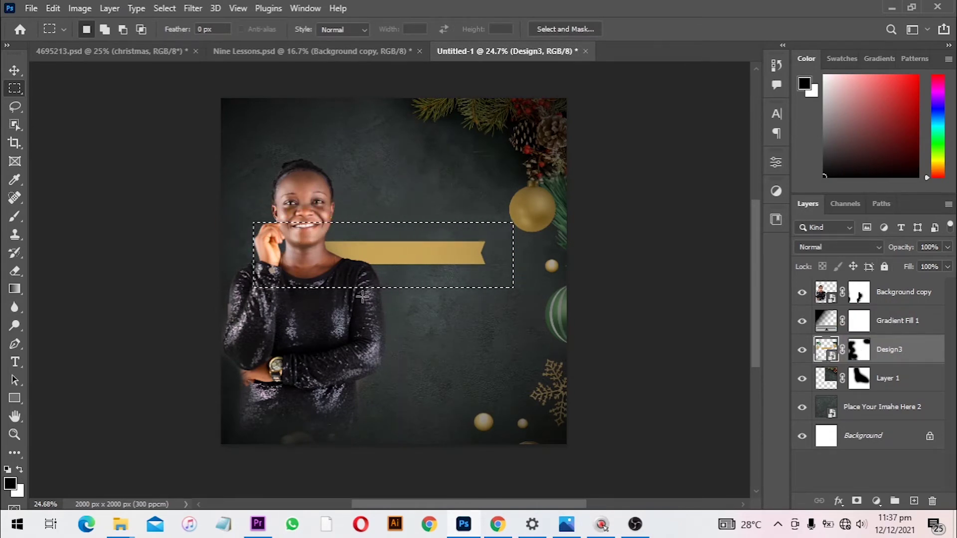
pyautogui.press('b')
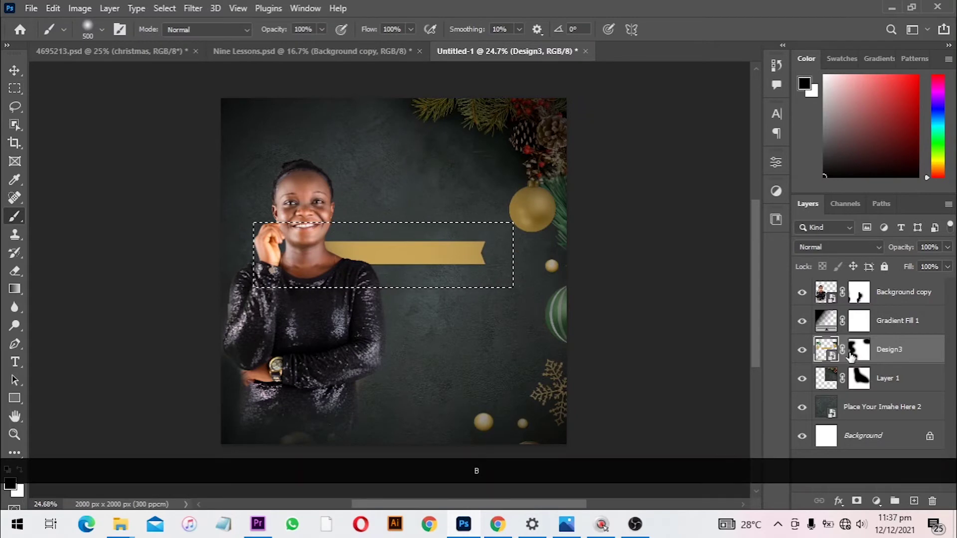
pyautogui.click(859, 350)
pyautogui.moveTo(385, 255)
pyautogui.mouseDown()
pyautogui.moveTo(491, 252)
pyautogui.moveTo(380, 272)
pyautogui.moveTo(453, 261)
pyautogui.moveTo(325, 251)
pyautogui.mouseUp()
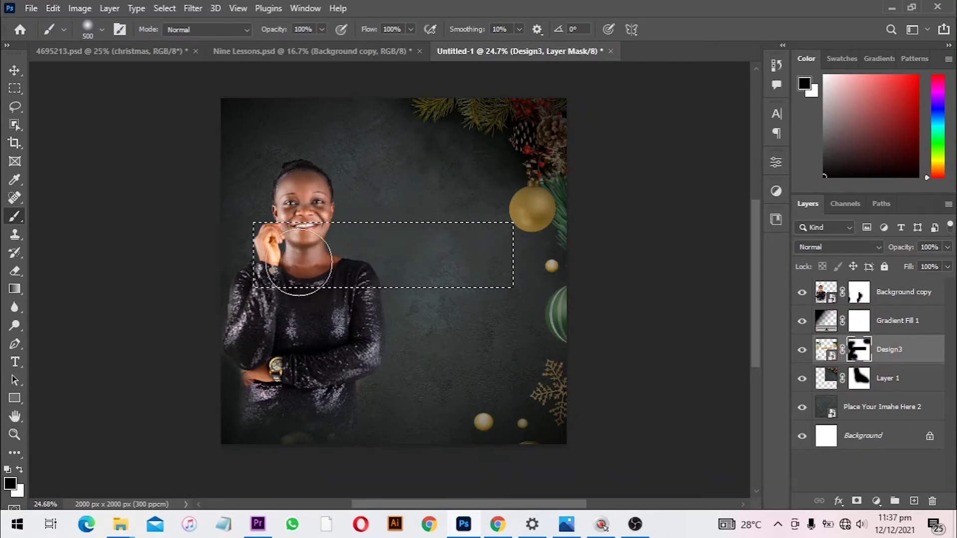
pyautogui.hotkey('ctrl', 'd')
# Create a placeholder LOREM IPSUM text layer beside the woman's face
pyautogui.press('v')
pyautogui.scroll(-1, 503, 241)
pyautogui.scroll(2, 503, 241)
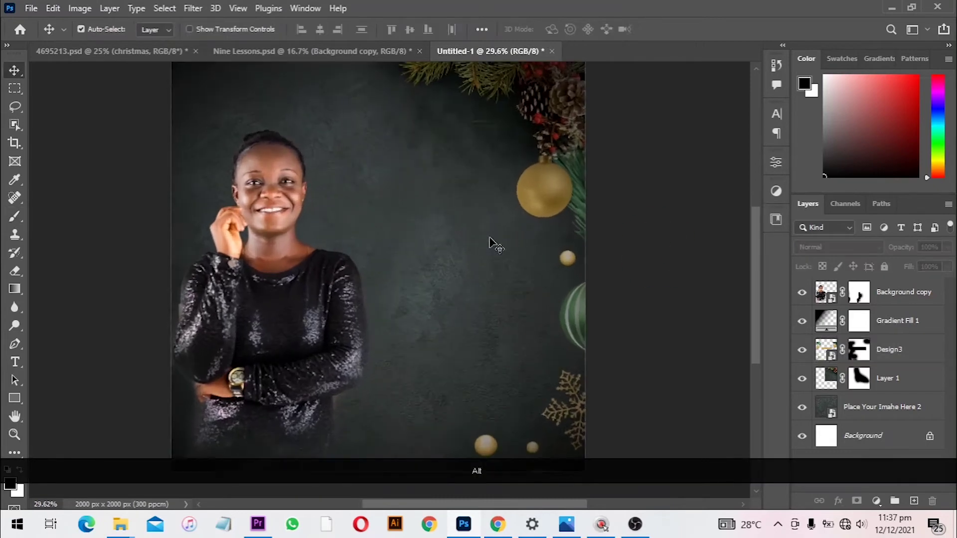
pyautogui.scroll(-1, 412, 313)
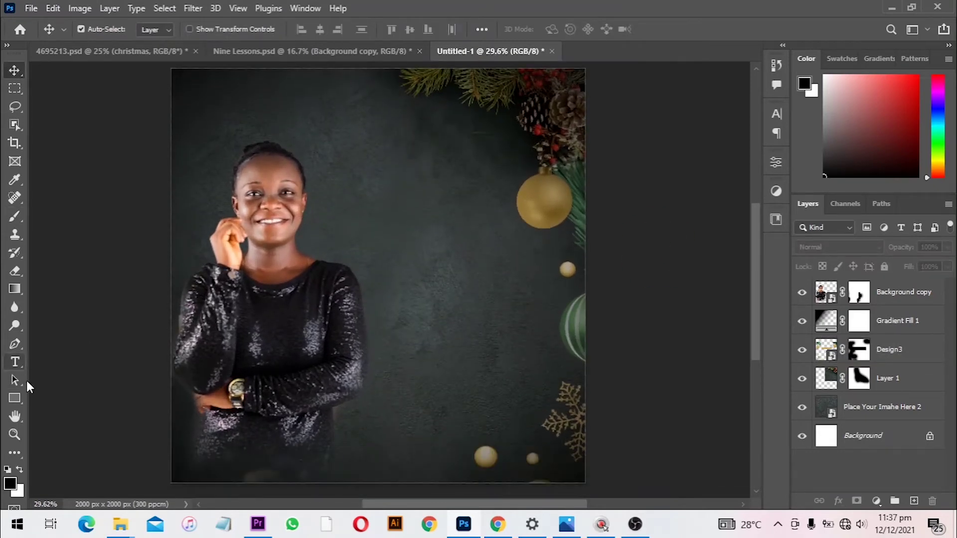
pyautogui.click(18, 362)
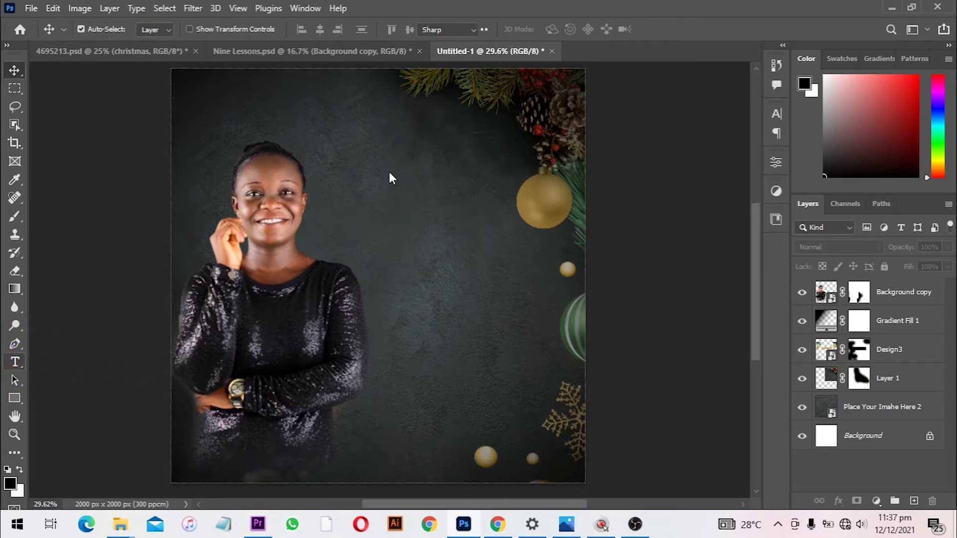
pyautogui.click(378, 222)
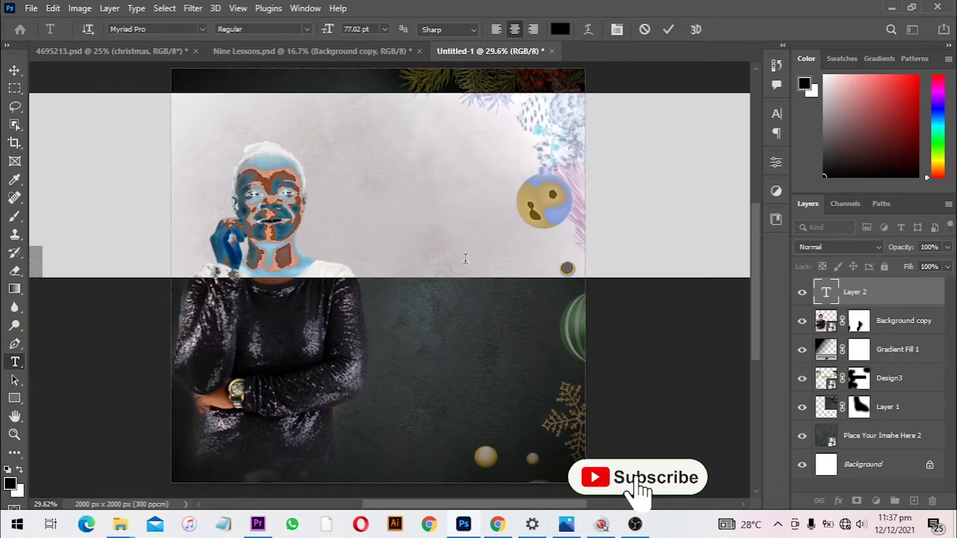
# Set the text's font size to 10 pt, then to 8 pt
pyautogui.click(377, 29)
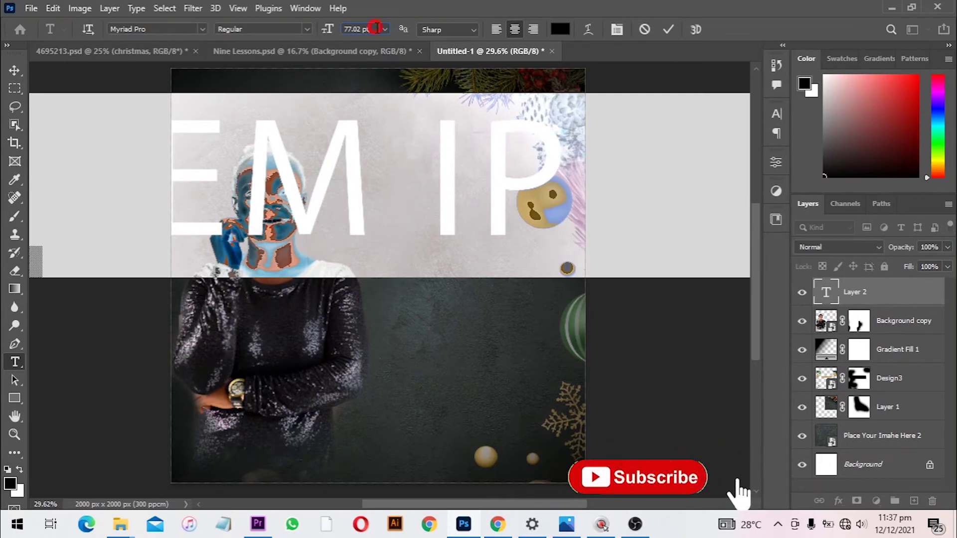
pyautogui.click(377, 29)
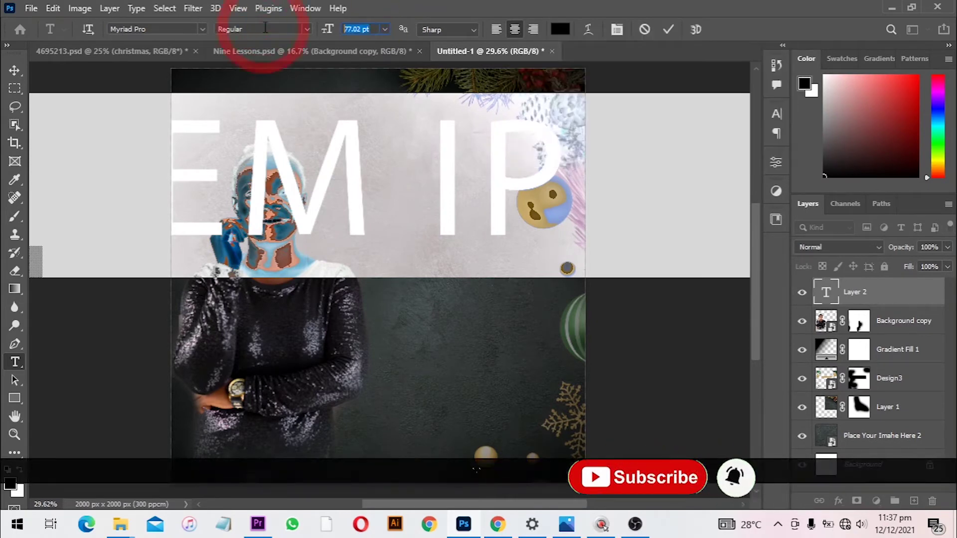
pyautogui.press('Return')
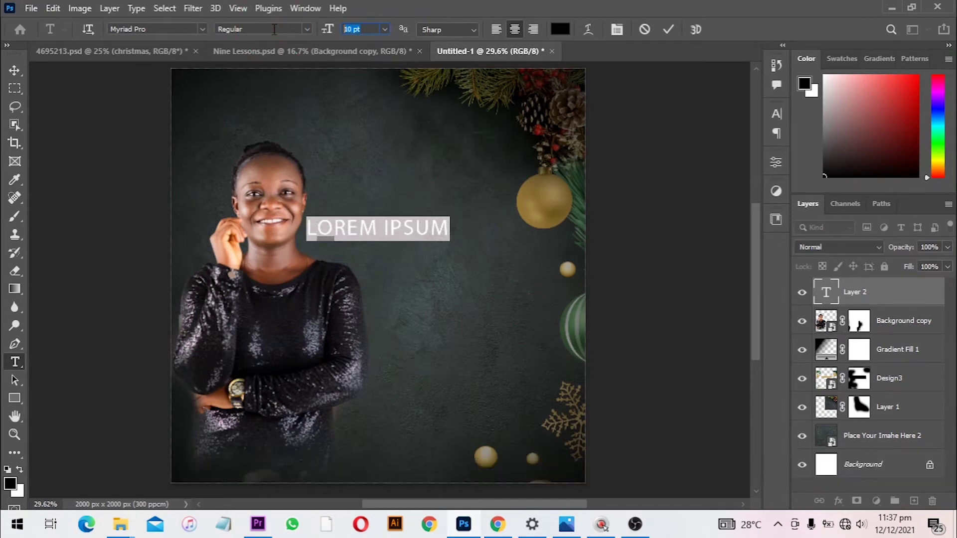
pyautogui.write('8')
pyautogui.press('Return')
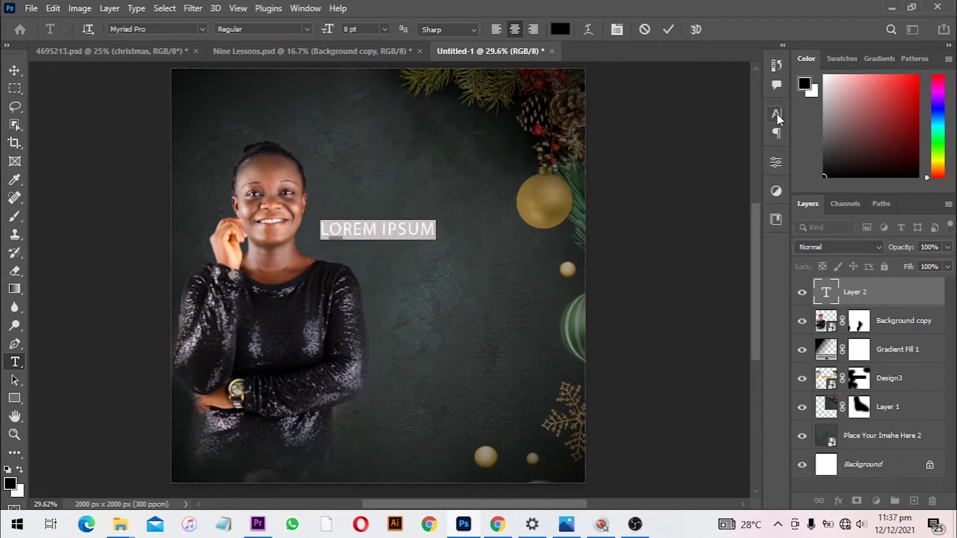
# In the Character panel, set the font to Open Sans Bold at 6 pt
pyautogui.click(307, 9)
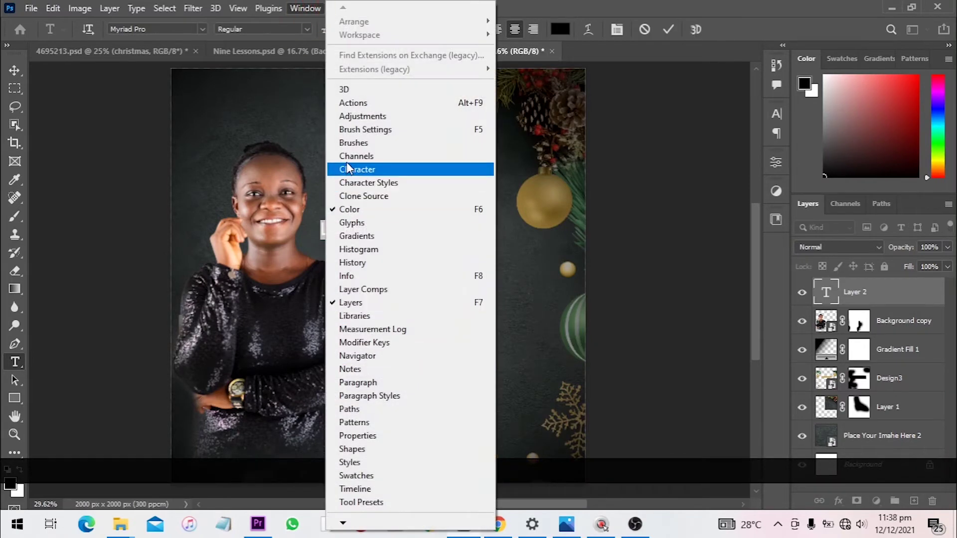
pyautogui.click(367, 170)
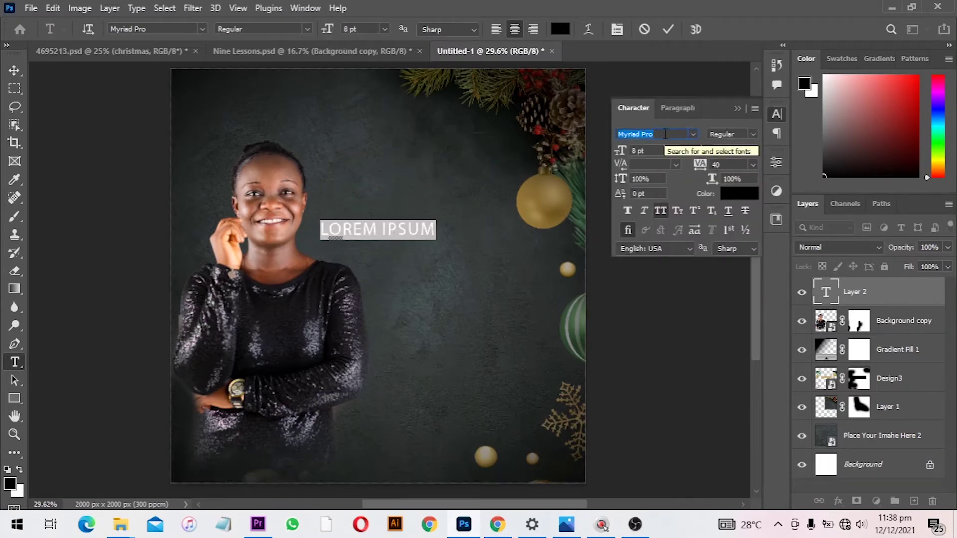
pyautogui.write('Open Sans S')
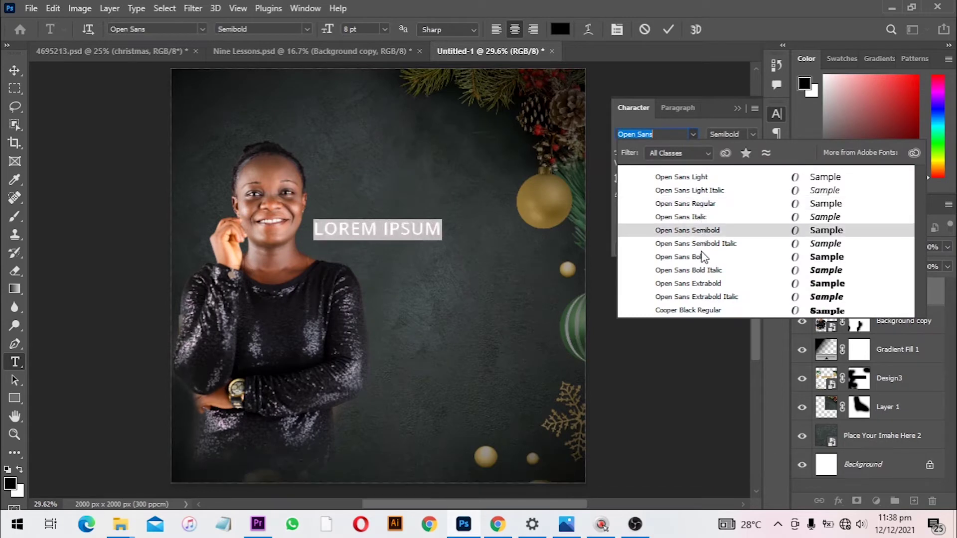
pyautogui.press('Down')
pyautogui.press('Down')
pyautogui.click(700, 257)
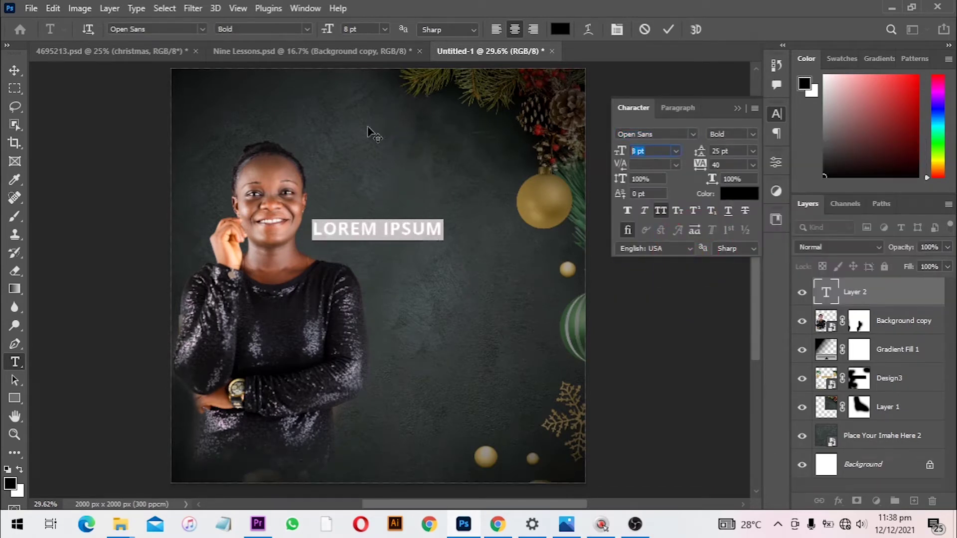
pyautogui.write('6')
pyautogui.press('Return')
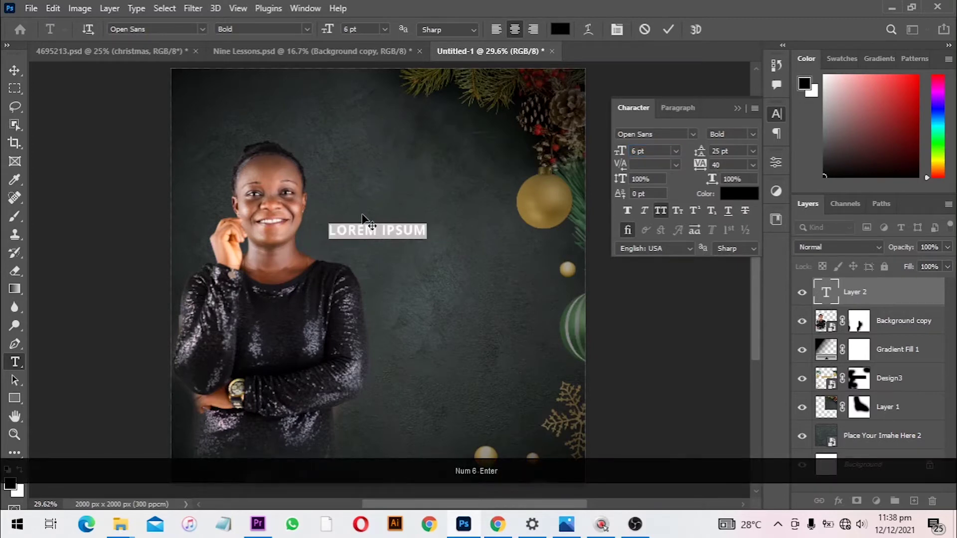
# Type GOLDEN MINISTRY INTERNATIONAL and set the leading to 8 pt
pyautogui.write('GOLDEN')
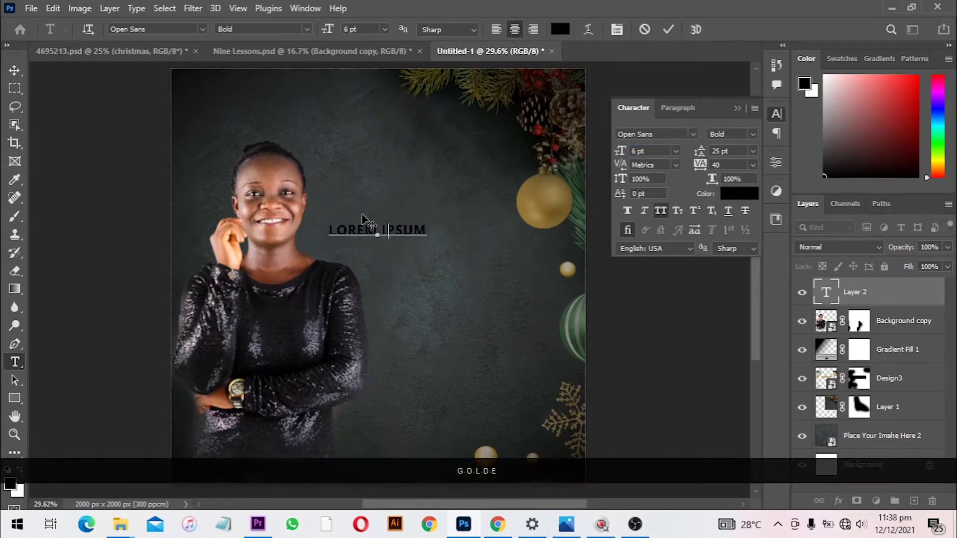
pyautogui.write(' MI')
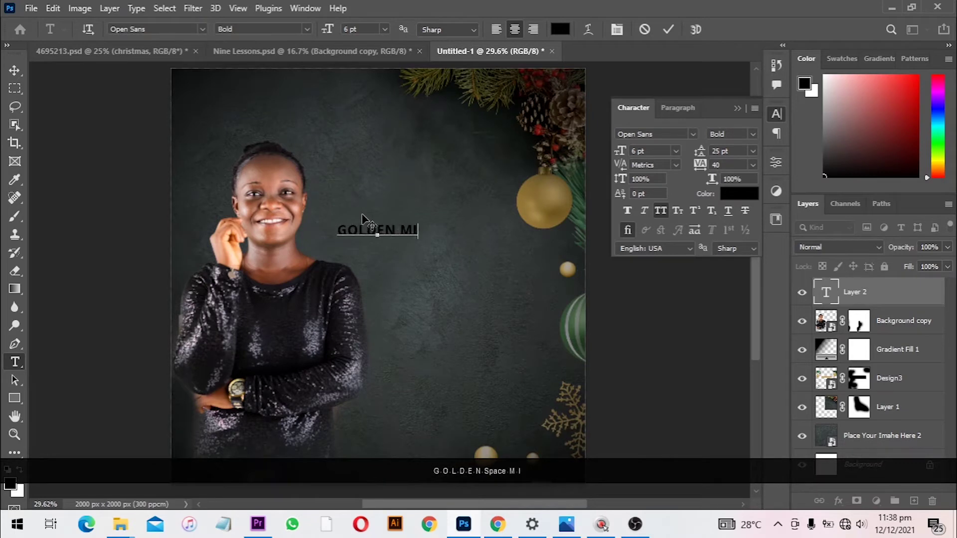
pyautogui.write('NISTRY INTERNATI')
pyautogui.press('BackSpace')
pyautogui.write('TIONAL')
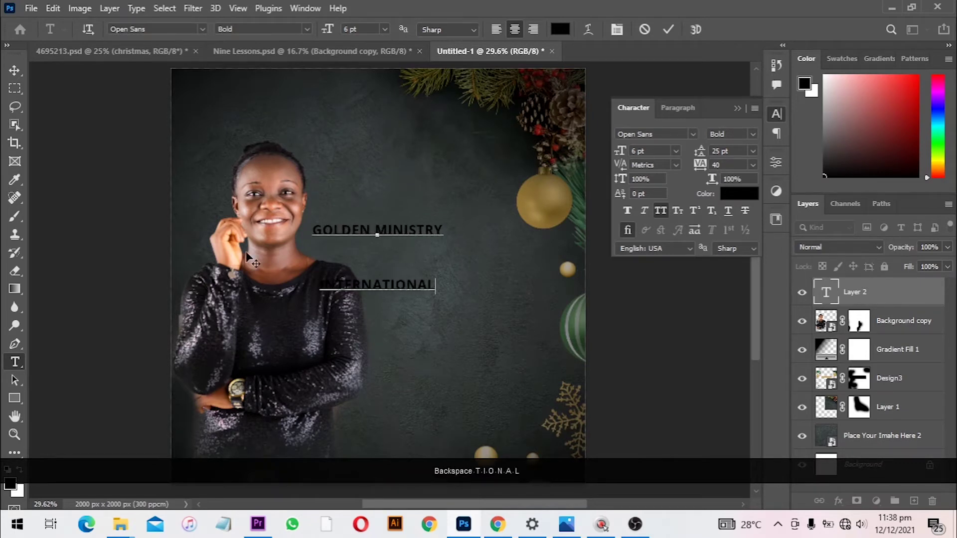
pyautogui.hotkey('ctrl', 'a')
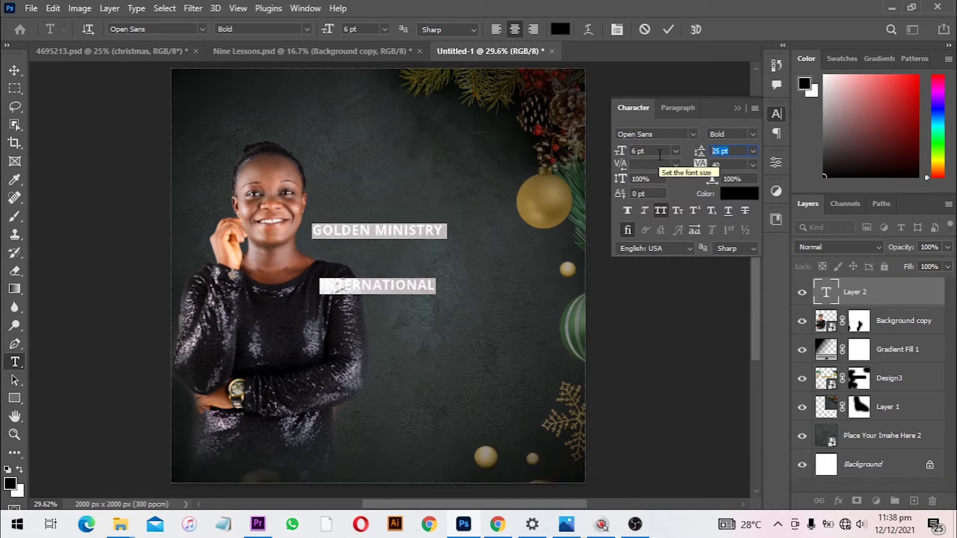
pyautogui.write('8')
pyautogui.press('Return')
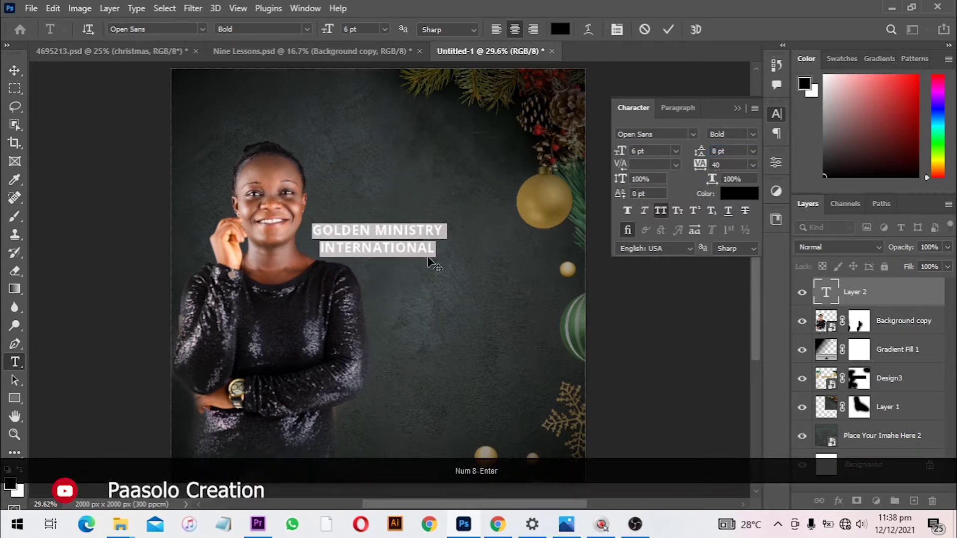
# Set the word INTERNATIONAL to Regular weight, then select all the text
pyautogui.moveTo(316, 244); pyautogui.dragTo(454, 241)
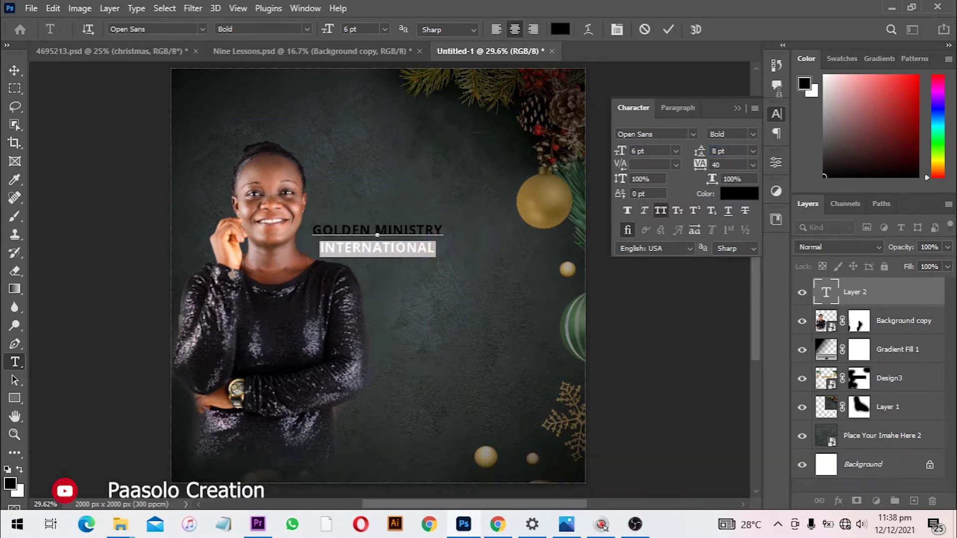
pyautogui.click(748, 135)
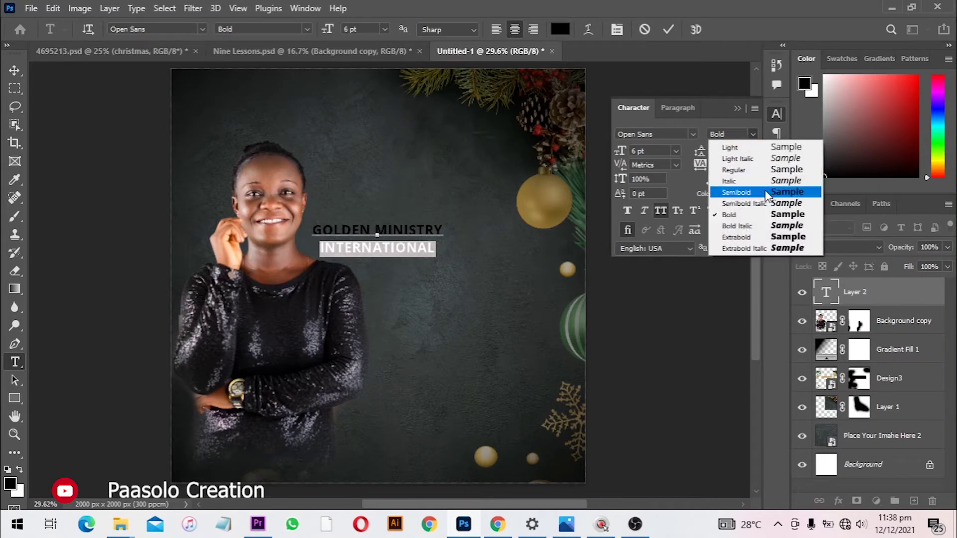
pyautogui.click(746, 172)
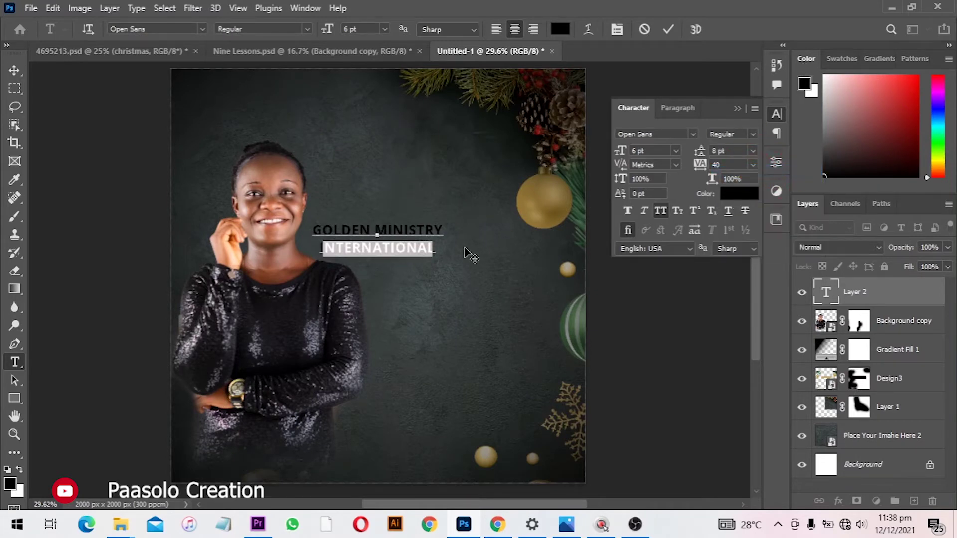
pyautogui.hotkey('ctrl', 'a')
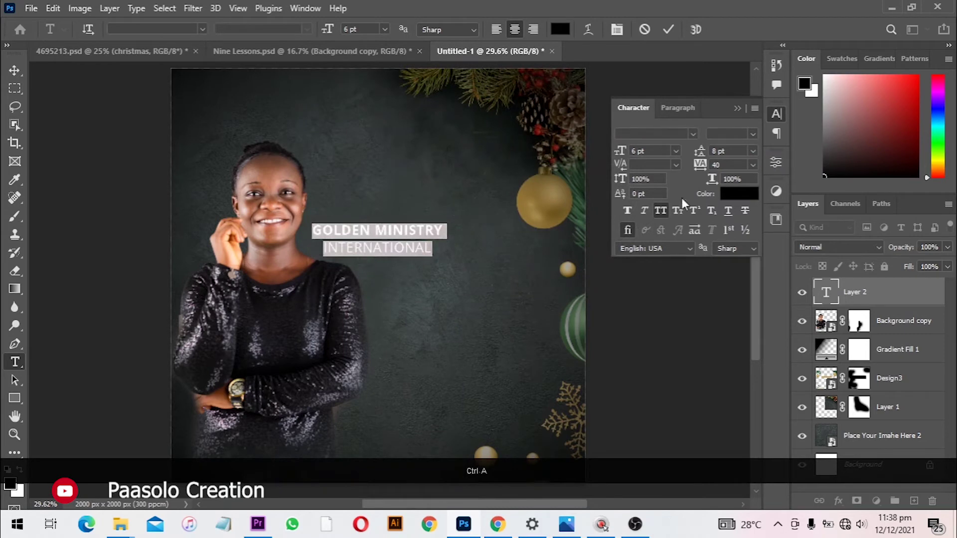
# Make the title text white (#ffffff) and commit it
pyautogui.click(741, 199)
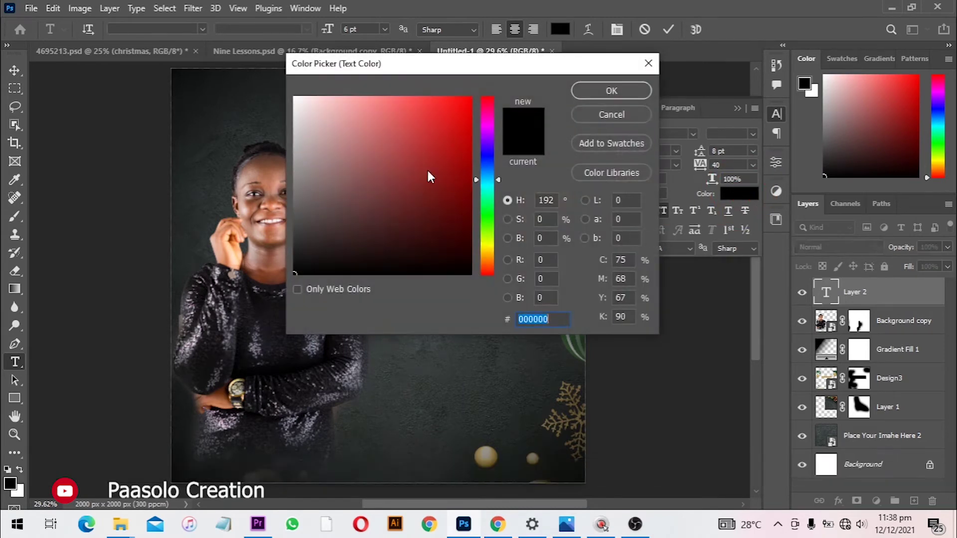
pyautogui.moveTo(314, 122); pyautogui.dragTo(262, 43)
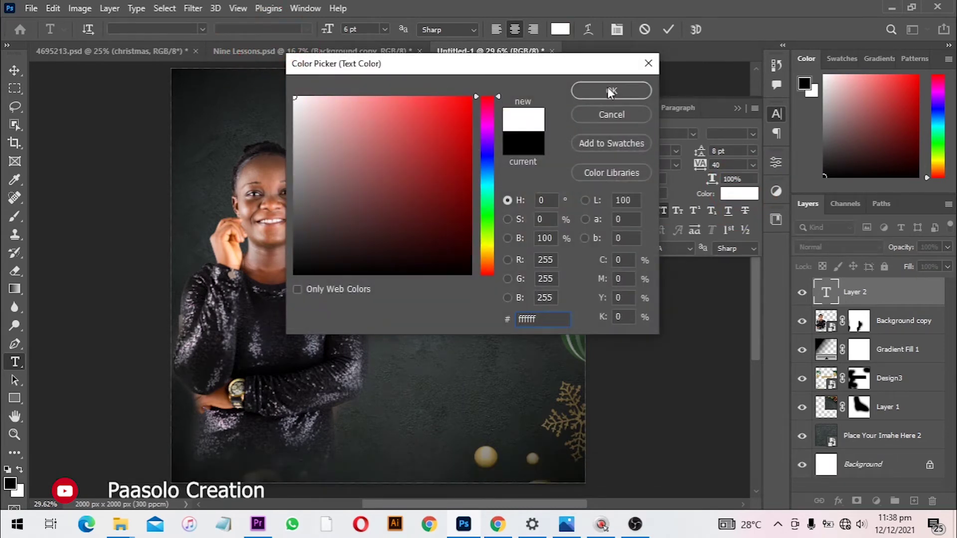
pyautogui.click(611, 90)
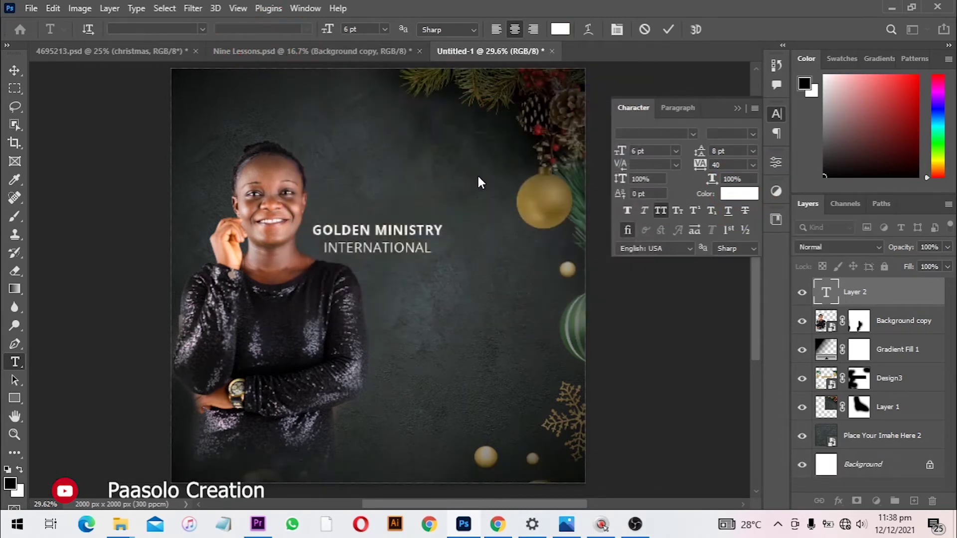
pyautogui.click(15, 71)
# Set the title's leading to 6 pt and move it higher, toward the page centre
pyautogui.keyDown('alt'); pyautogui.scroll(3, 368, 175); pyautogui.keyUp('alt')
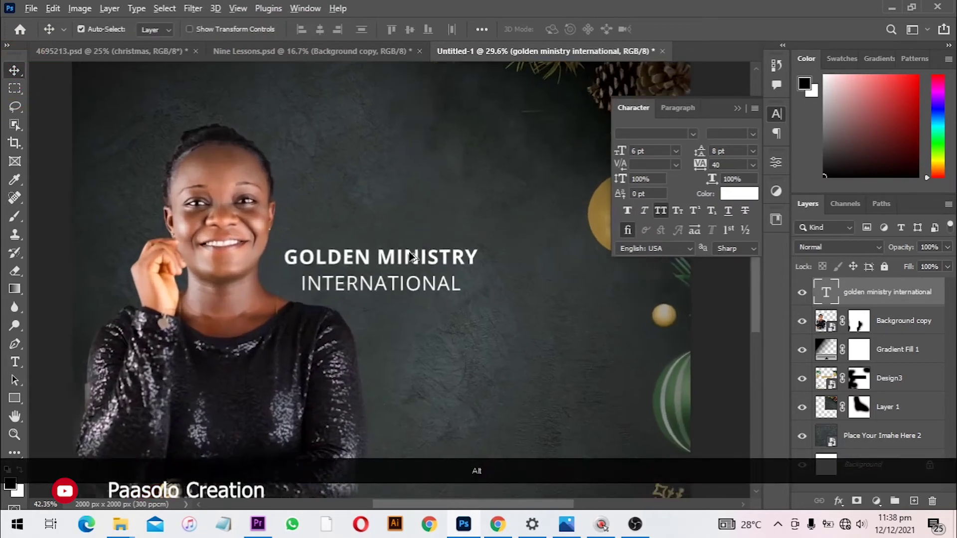
pyautogui.scroll(1, 410, 257)
pyautogui.moveTo(407, 280); pyautogui.dragTo(509, 270)
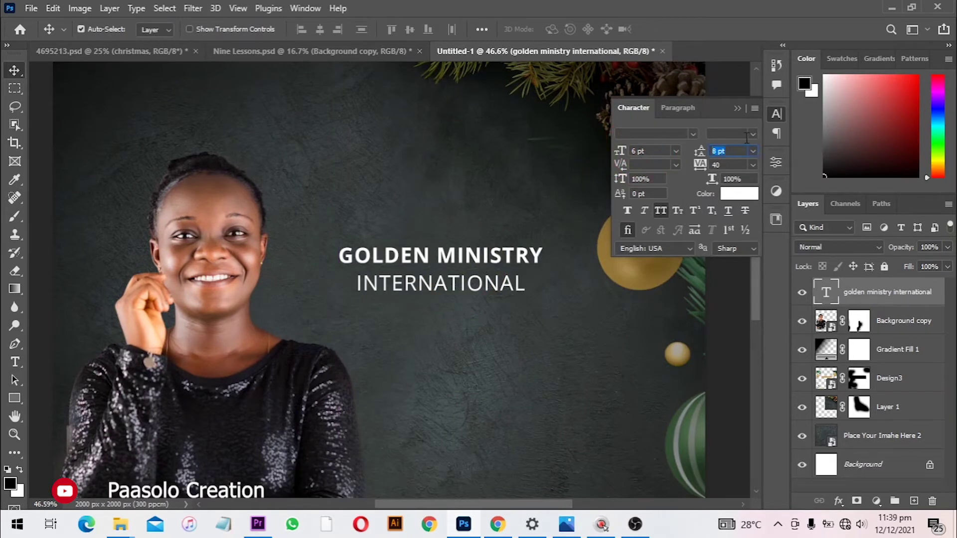
pyautogui.write('6')
pyautogui.press('Return')
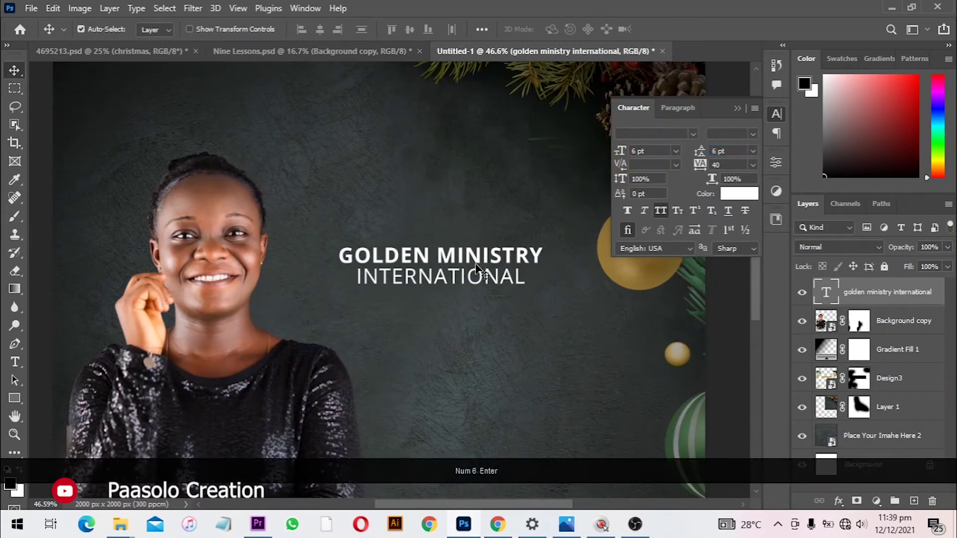
pyautogui.scroll(-6, 478, 269)
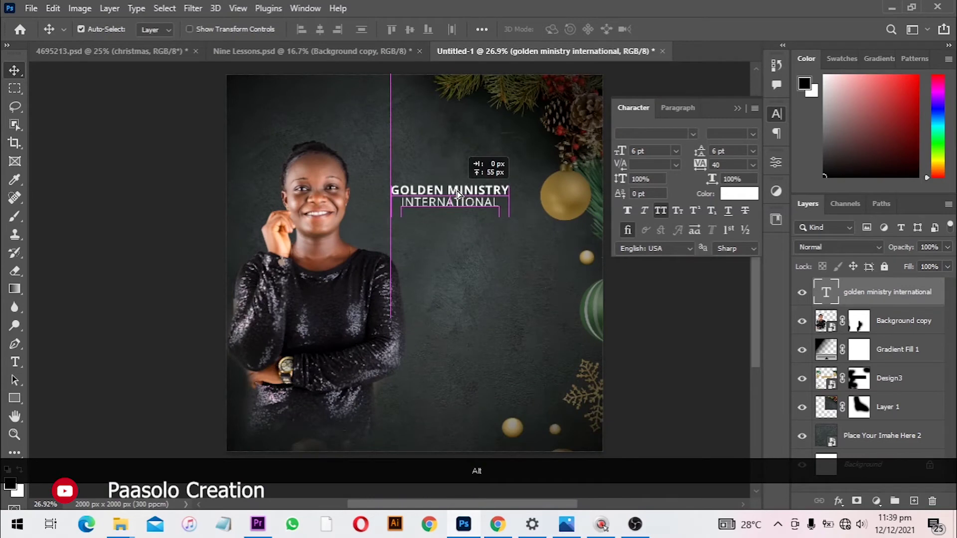
pyautogui.moveTo(458, 194); pyautogui.dragTo(455, 189)
# Move the woman's photo to the left
pyautogui.click(646, 295)
pyautogui.scroll(2, 505, 288)
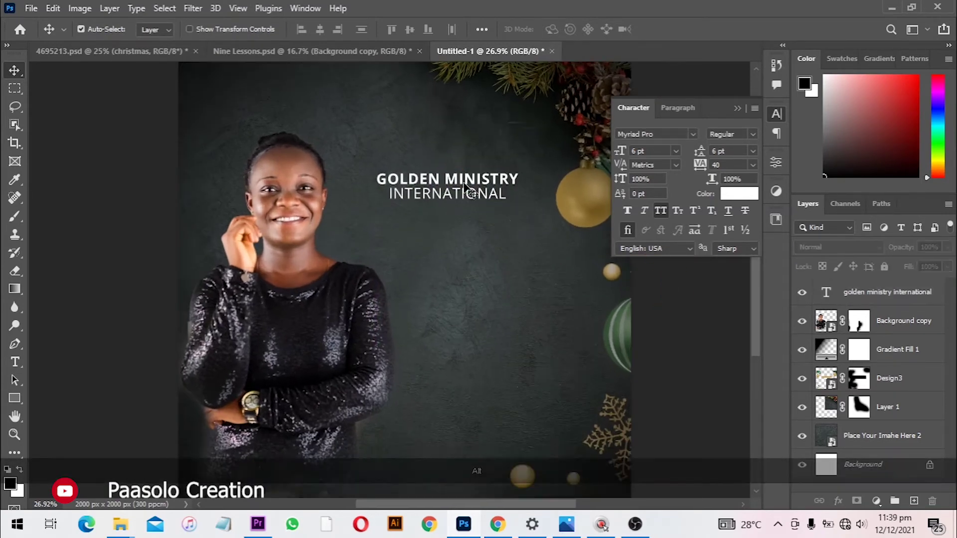
pyautogui.moveTo(488, 262); pyautogui.dragTo(423, 256)
pyautogui.moveTo(254, 328); pyautogui.dragTo(229, 319)
# Nudge the title down slightly and paste a PRESENTS text line beneath it
pyautogui.moveTo(399, 201); pyautogui.dragTo(398, 214)
pyautogui.click(643, 363)
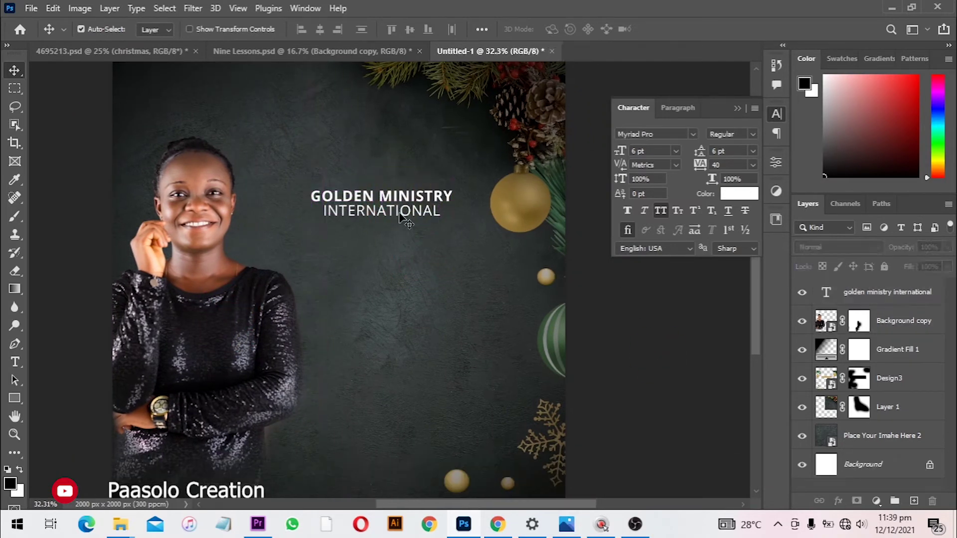
pyautogui.hotkey('ctrl', 'v')
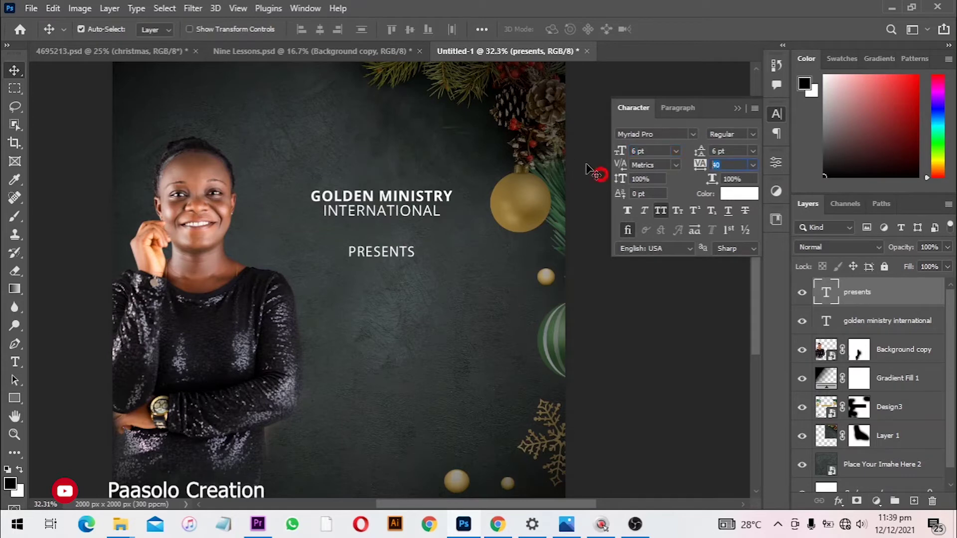
# Set PRESENTS tracking to 150 and its size to 4 pt
pyautogui.write('80')
pyautogui.press('Return')
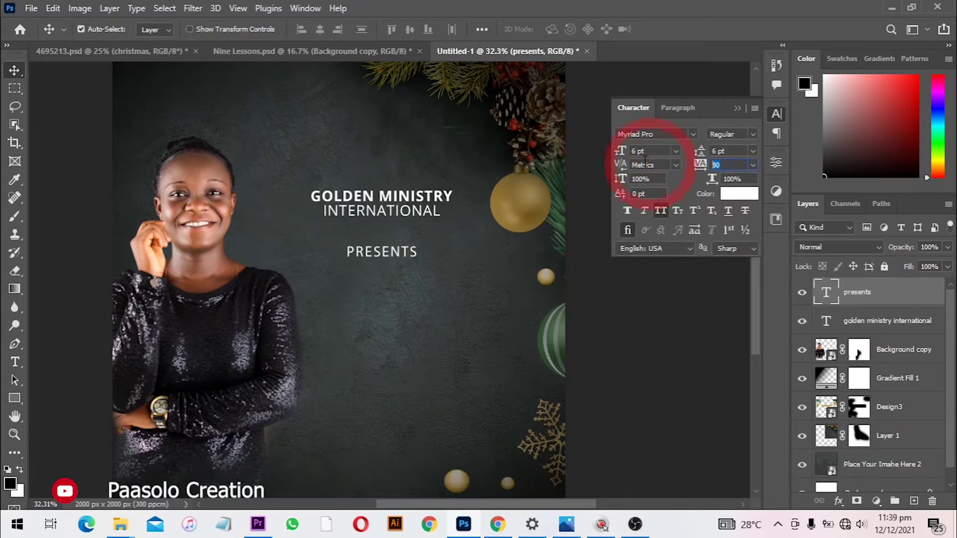
pyautogui.write('150')
pyautogui.press('Return')
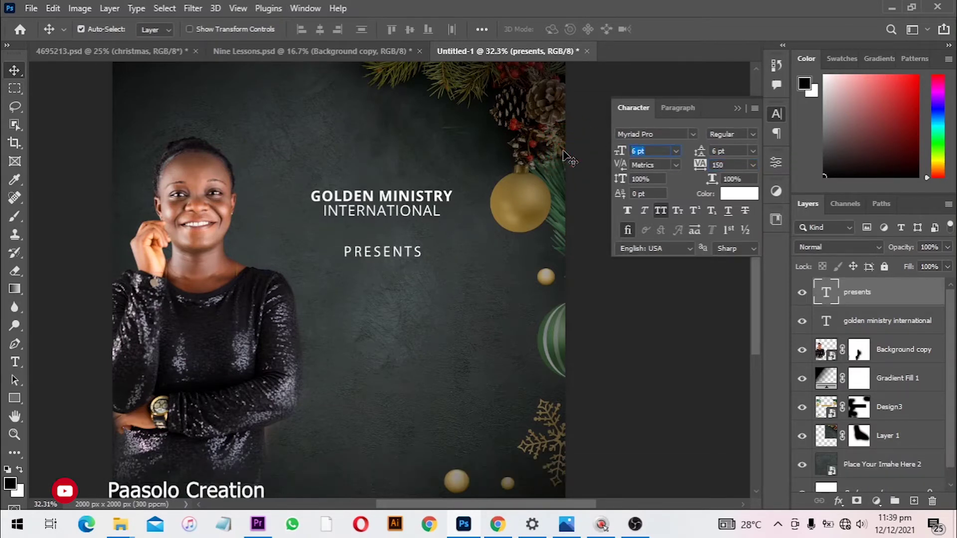
pyautogui.write('4')
pyautogui.press('Return')
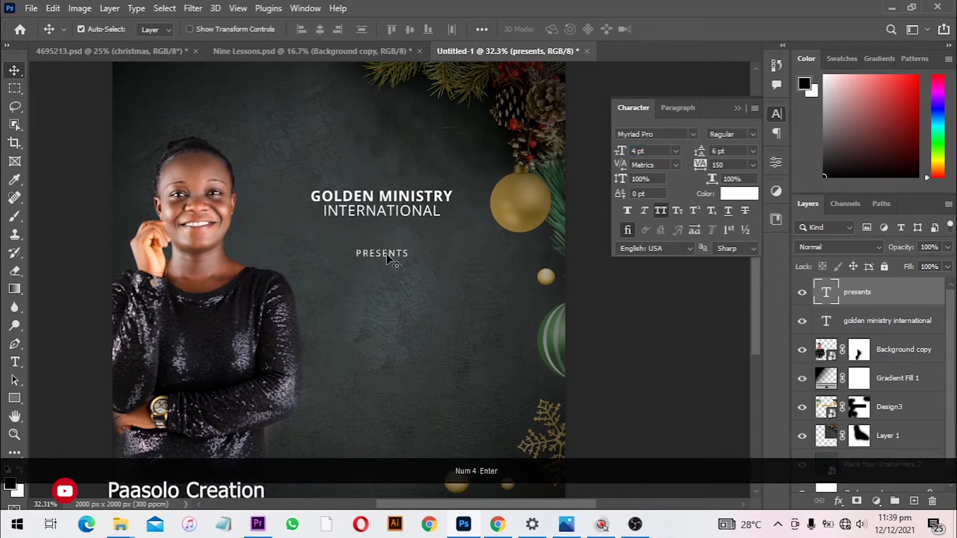
# Add a CHRISTMAS text line centred below PRESENTS
pyautogui.press('t')
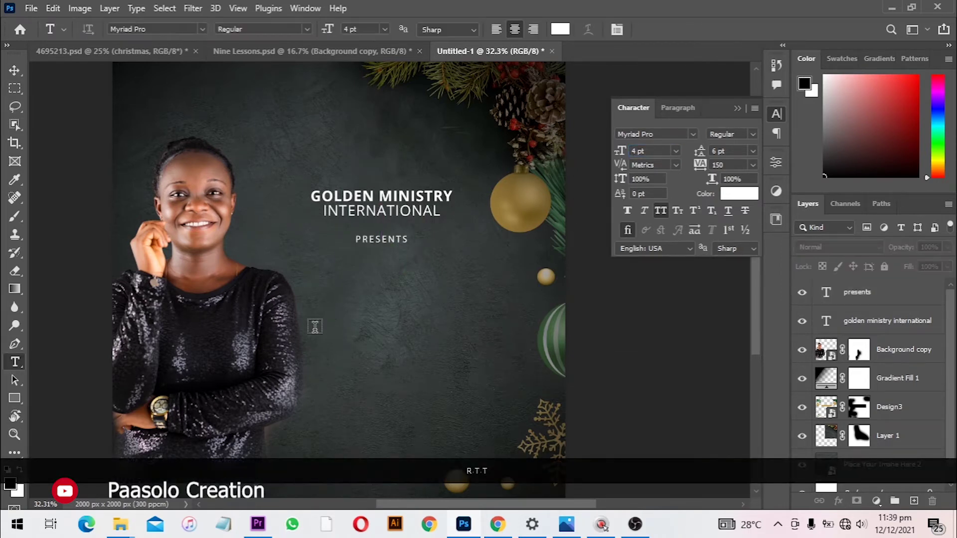
pyautogui.click(315, 327)
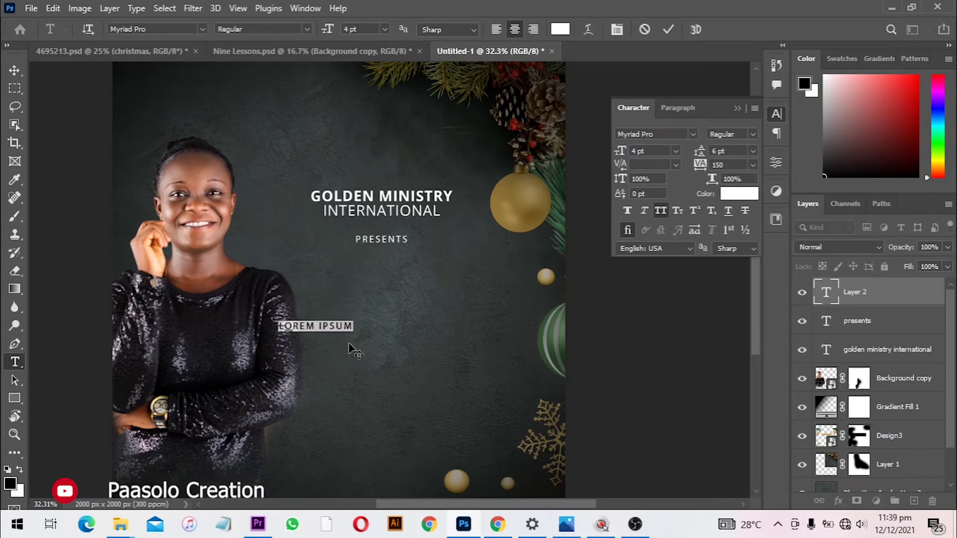
pyautogui.write('C')
pyautogui.press('capslock')
pyautogui.write('HIISTMA')
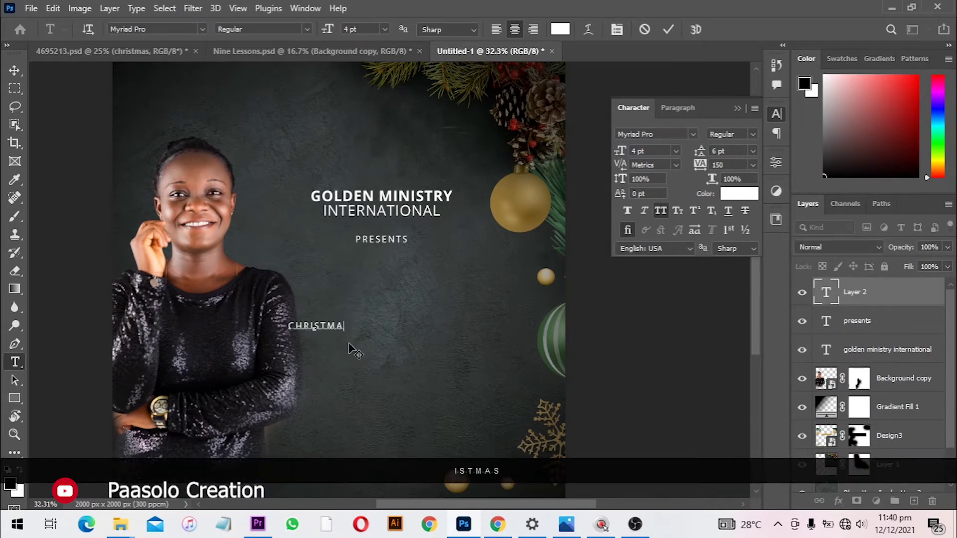
pyautogui.write('S')
pyautogui.press('KP_Enter')
pyautogui.press('v')
pyautogui.click(335, 338)
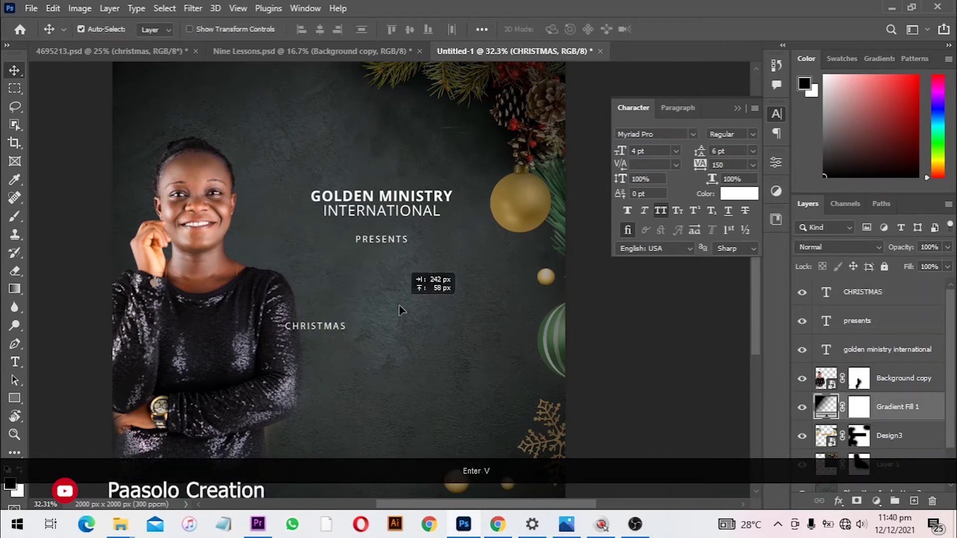
pyautogui.moveTo(402, 310); pyautogui.dragTo(402, 312)
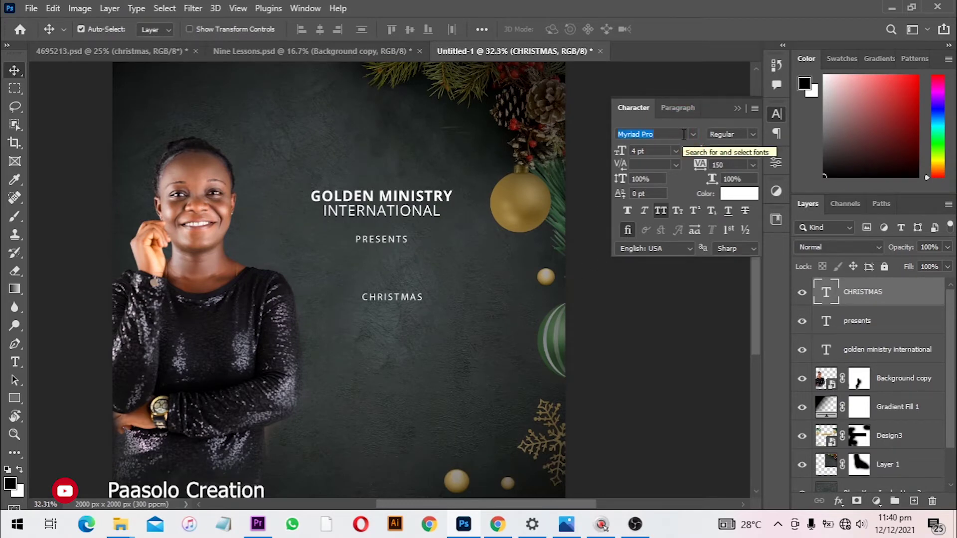
# Set CHRISTMAS in Gotham Nights and scale it up from its centre to 17.65 pt
pyautogui.write('GO')
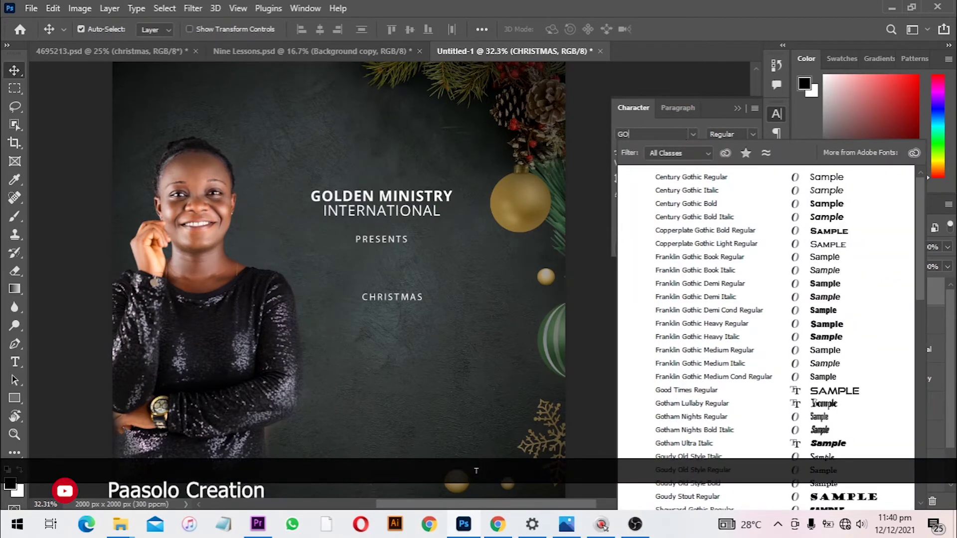
pyautogui.write('TH')
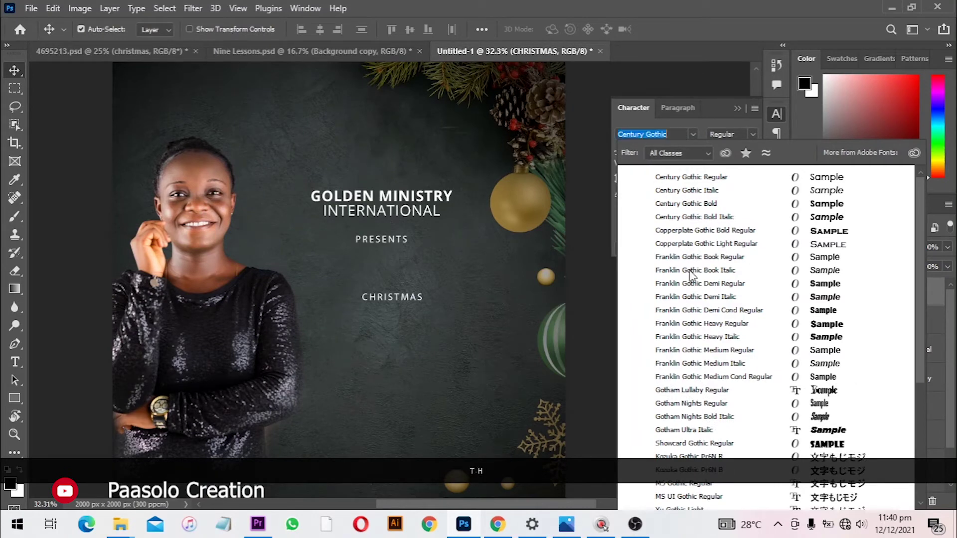
pyautogui.click(695, 404)
pyautogui.hotkey('ctrl', 't')
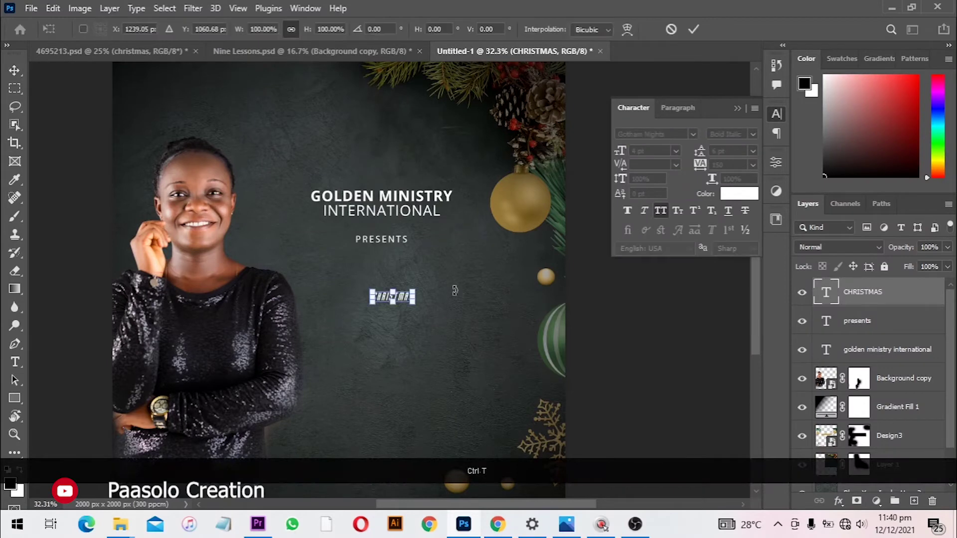
pyautogui.moveTo(426, 283); pyautogui.dragTo(491, 267)
pyautogui.press('Return')
pyautogui.click(752, 136)
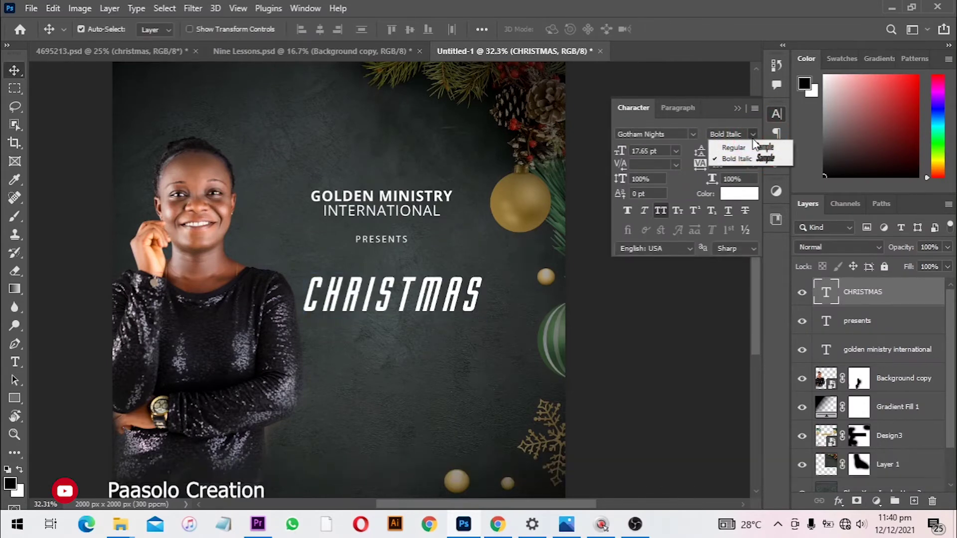
# Set CHRISTMAS in Gotham Ultra Italic with 0 tracking and move it up under PRESENTS
pyautogui.click(678, 134)
pyautogui.write('GOT')
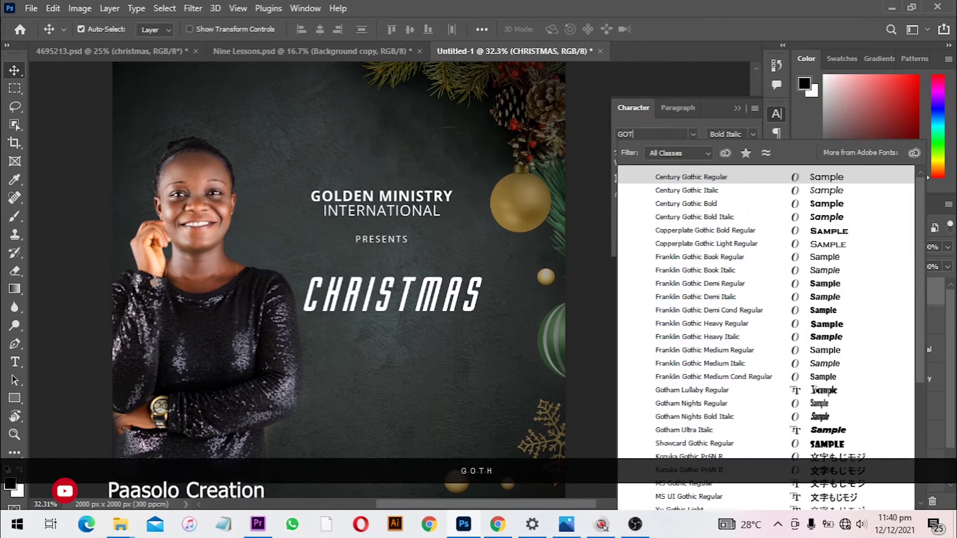
pyautogui.click(705, 429)
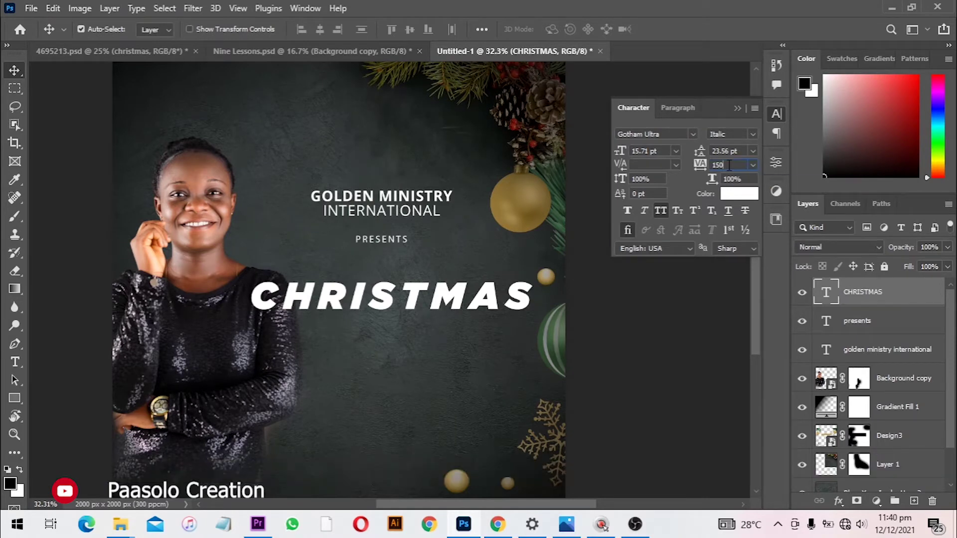
pyautogui.click(729, 166)
pyautogui.write('0')
pyautogui.press('Return')
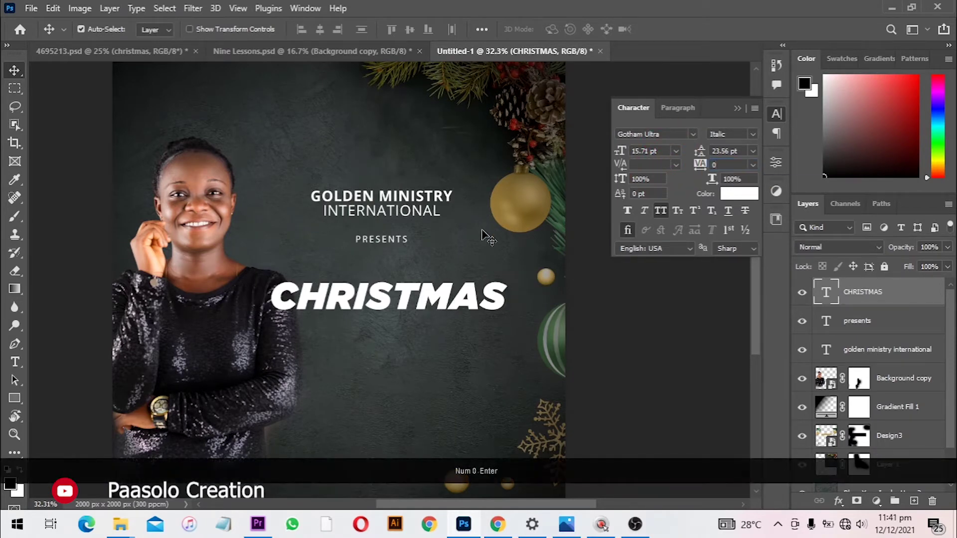
pyautogui.moveTo(443, 309); pyautogui.dragTo(478, 222)
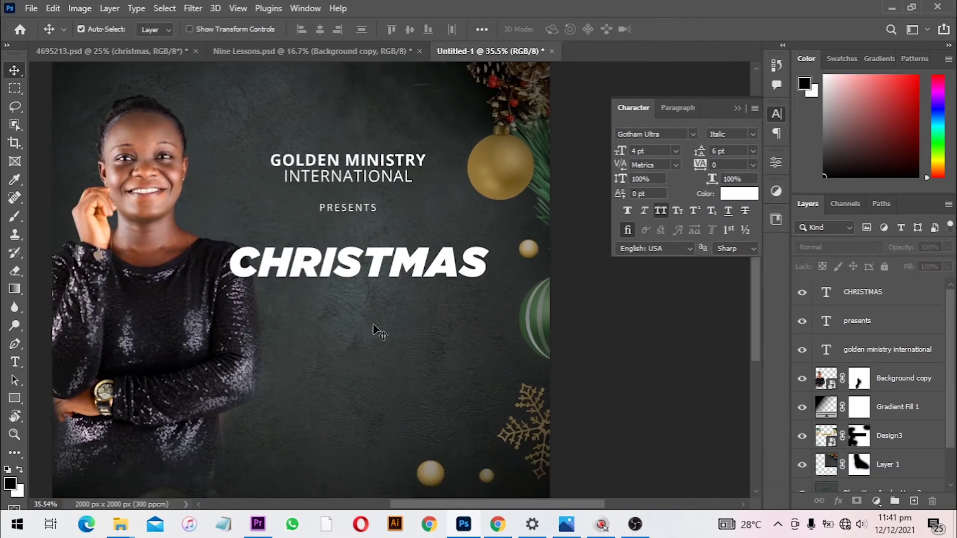
pyautogui.click(313, 274)
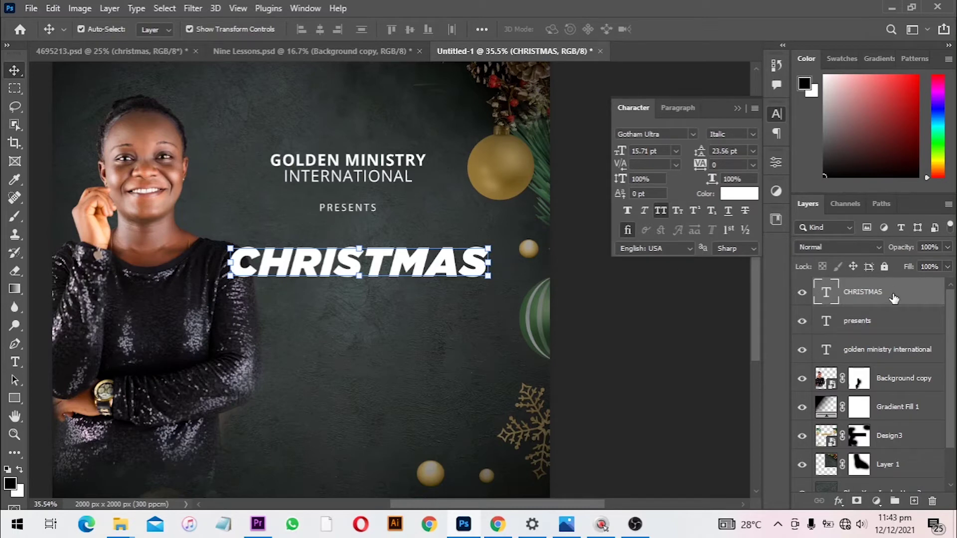
# Convert CHRISTMAS to a shape with No Color fill, then open its Layer Style dialog
pyautogui.click(136, 8)
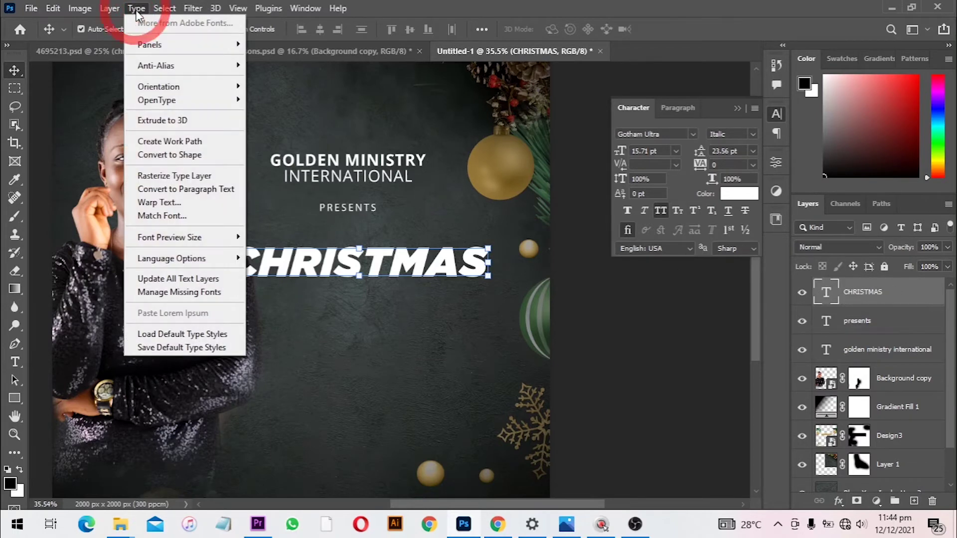
pyautogui.click(201, 156)
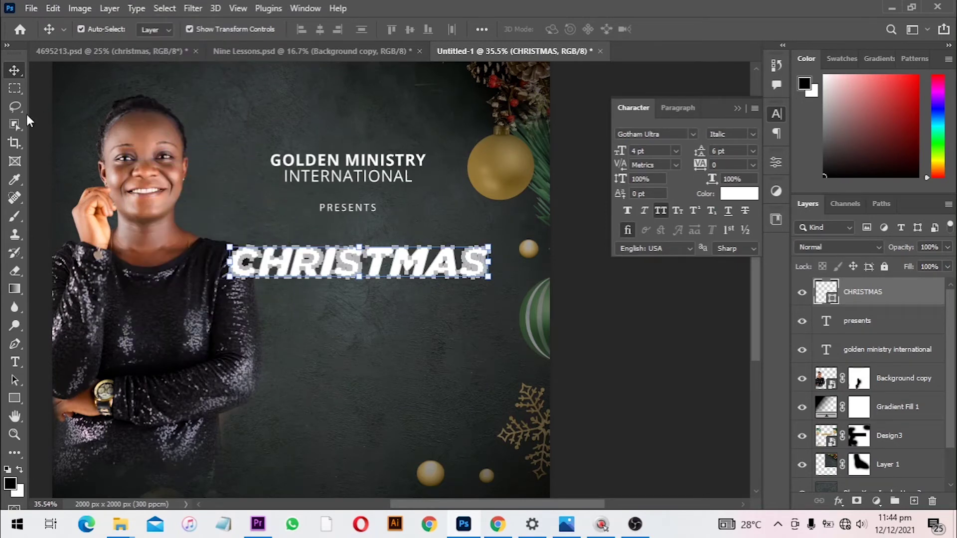
pyautogui.click(17, 399)
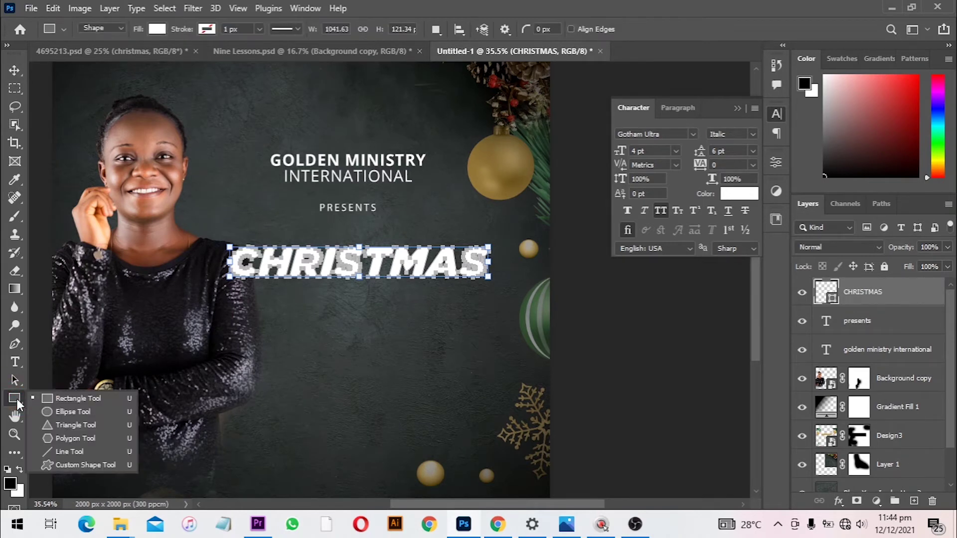
pyautogui.click(158, 29)
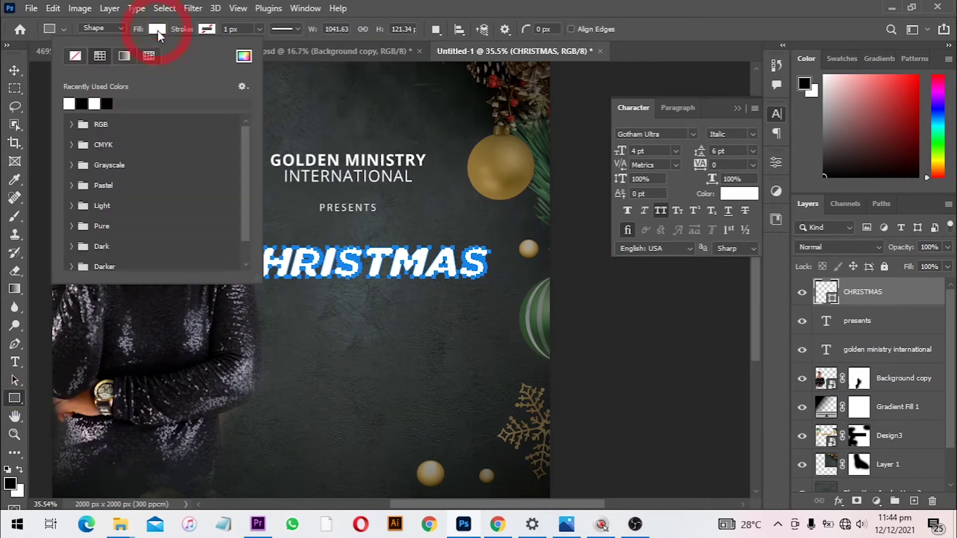
pyautogui.click(76, 53)
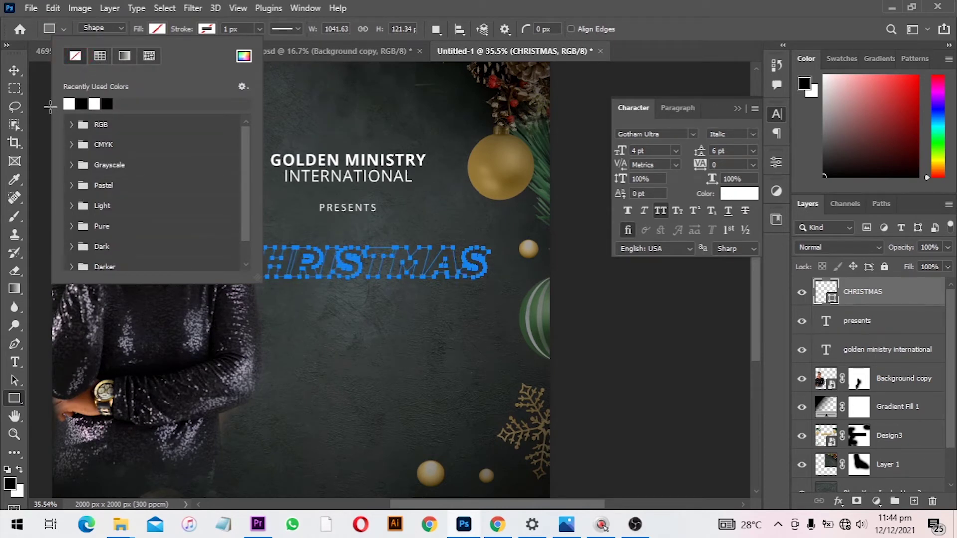
pyautogui.click(919, 299)
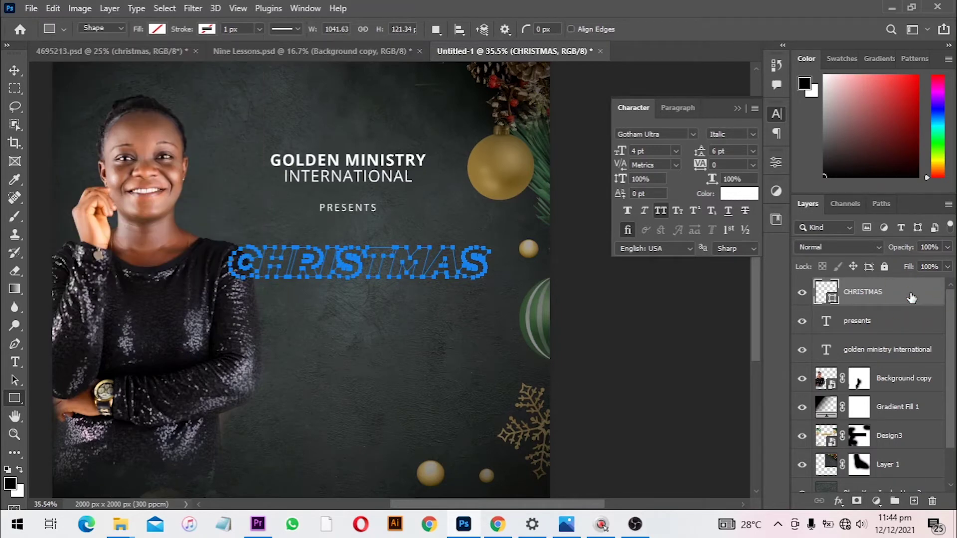
pyautogui.doubleClick(911, 298)
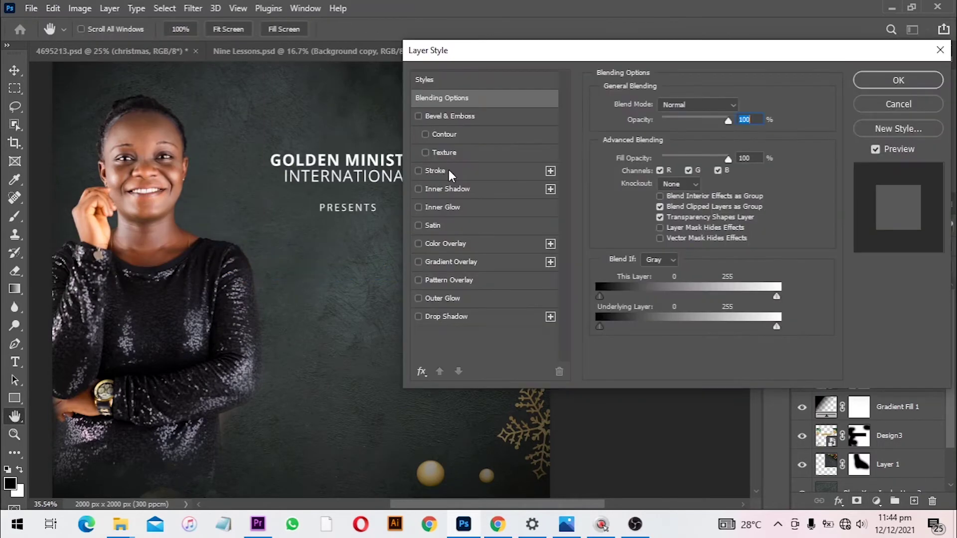
# Give CHRISTMAS an 8 px Stroke with a c19f62-to-ffffff gradient fill
pyautogui.click(416, 171)
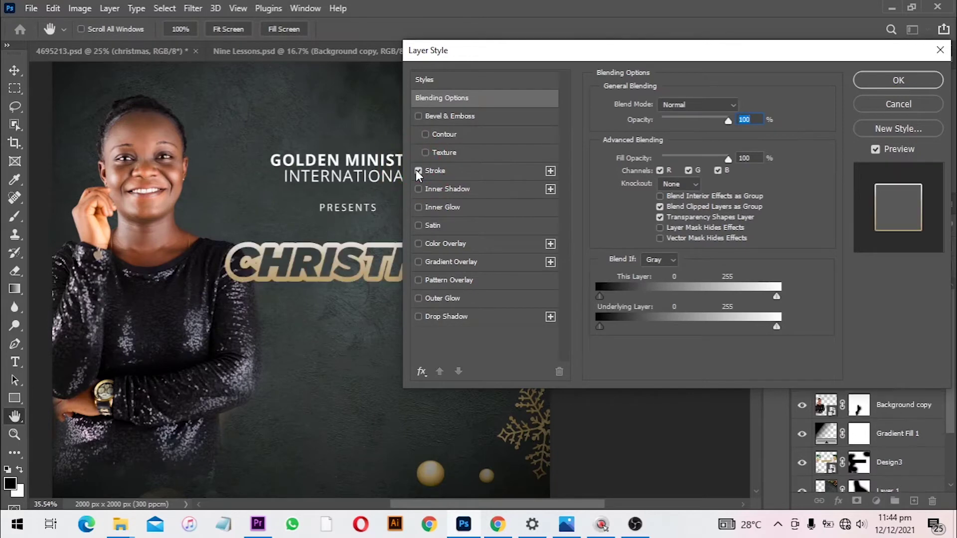
pyautogui.moveTo(459, 48); pyautogui.dragTo(554, 61)
pyautogui.click(588, 190)
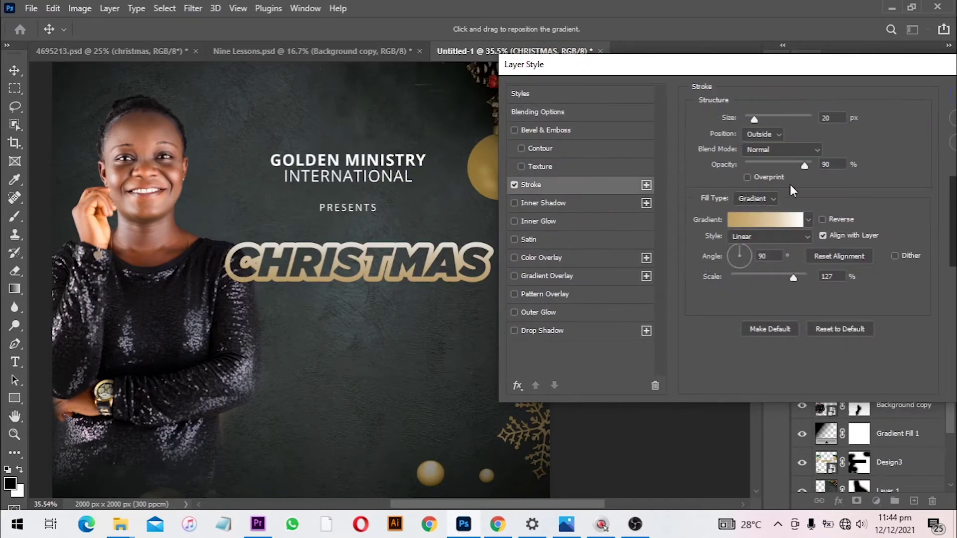
pyautogui.click(790, 220)
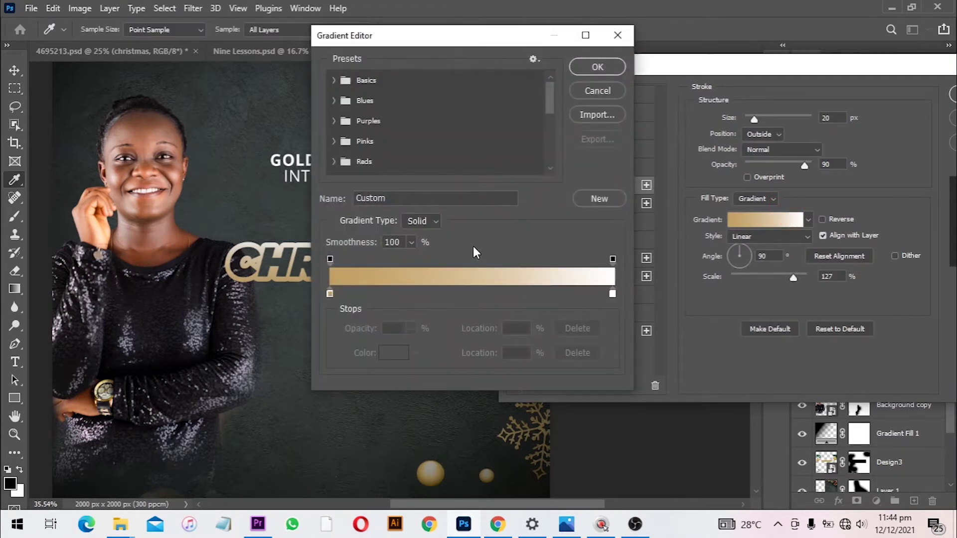
pyautogui.doubleClick(329, 294)
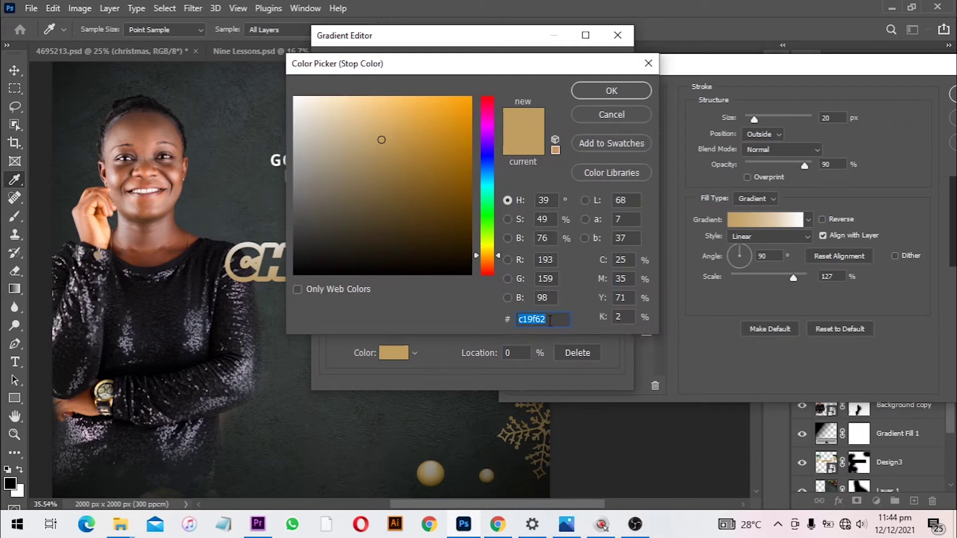
pyautogui.click(611, 90)
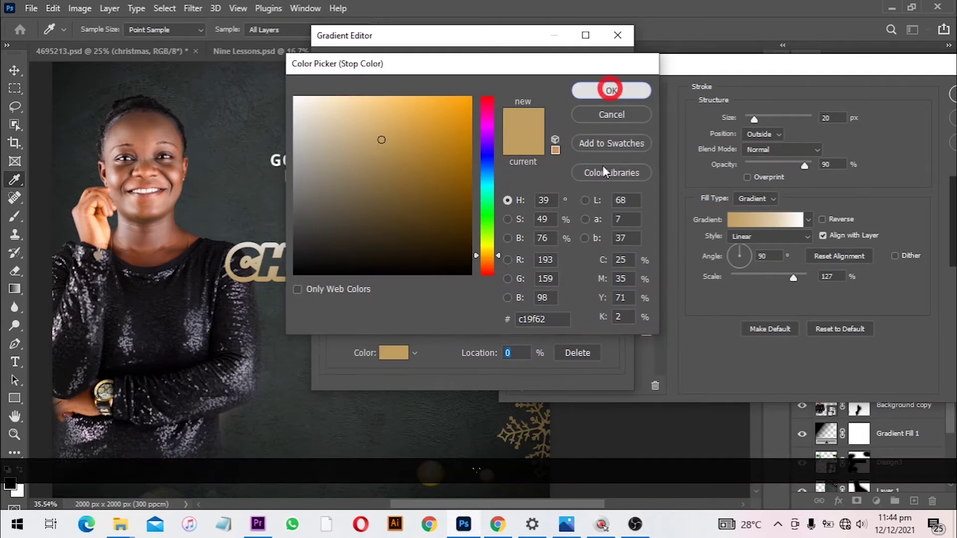
pyautogui.click(613, 293)
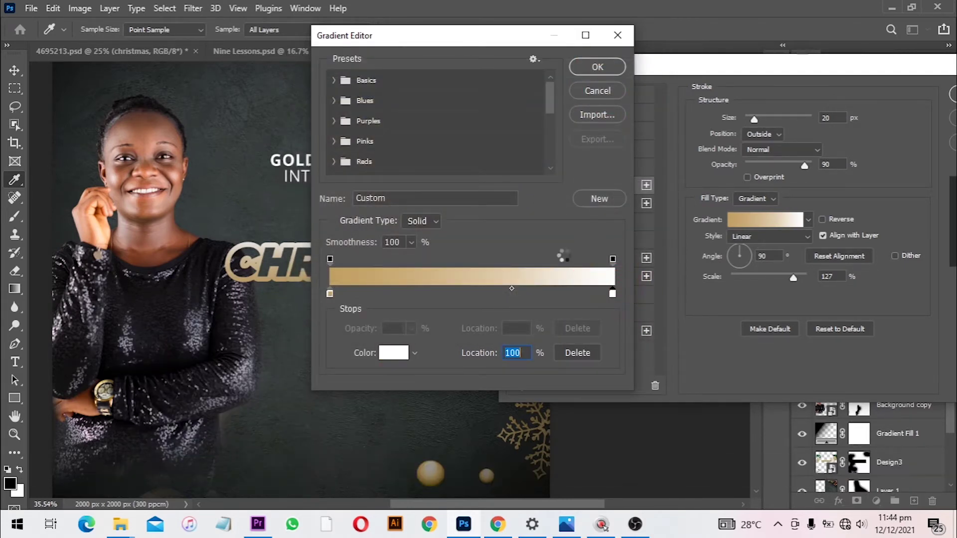
pyautogui.doubleClick(613, 293)
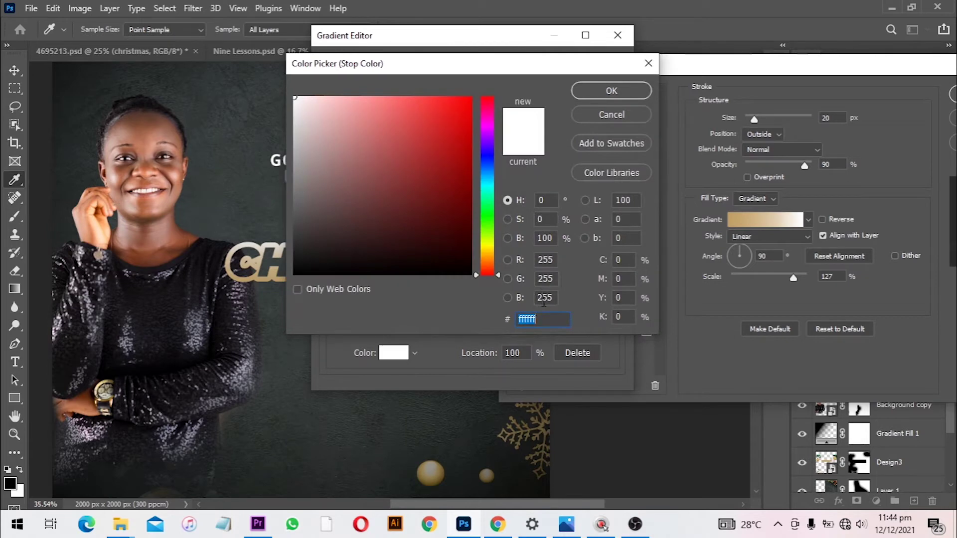
pyautogui.click(604, 94)
pyautogui.click(598, 66)
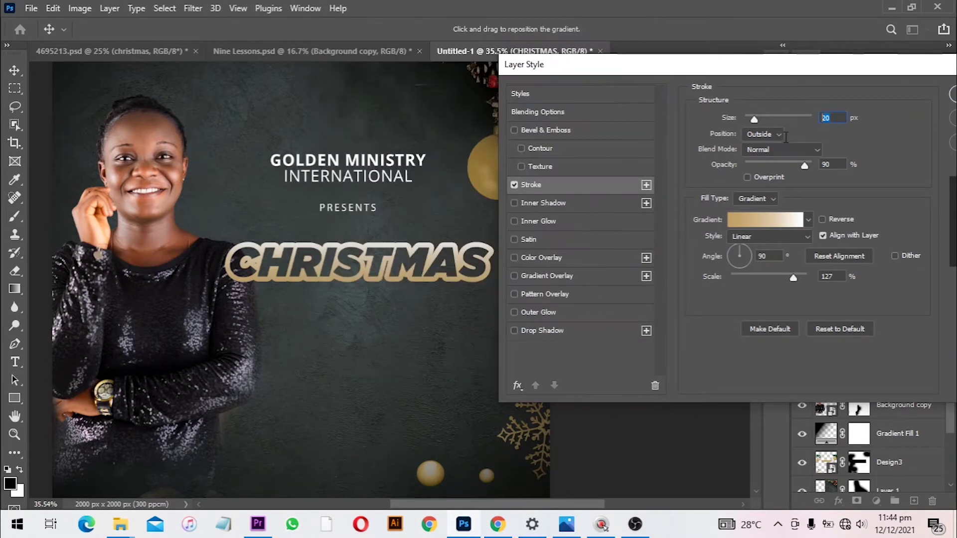
pyautogui.write('10')
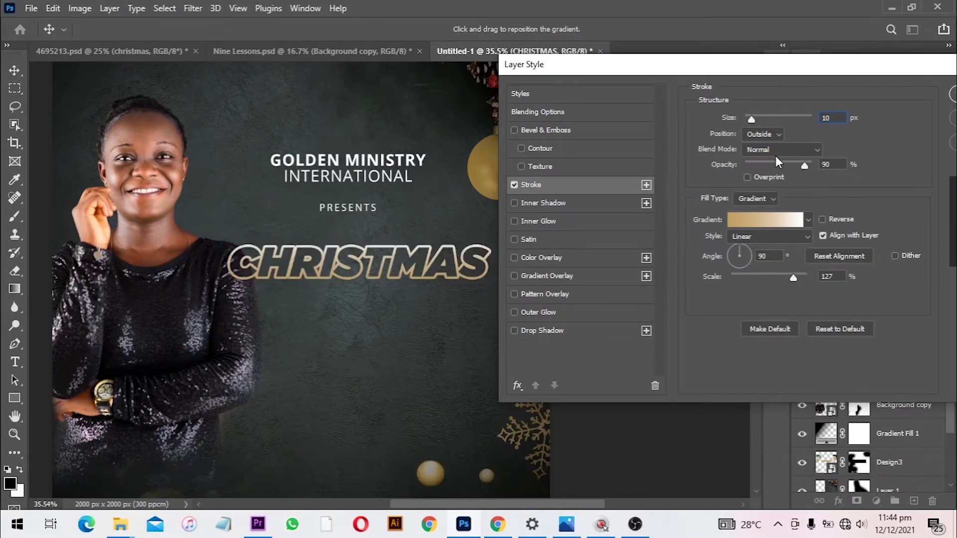
pyautogui.press('Down')
pyautogui.press('Down')
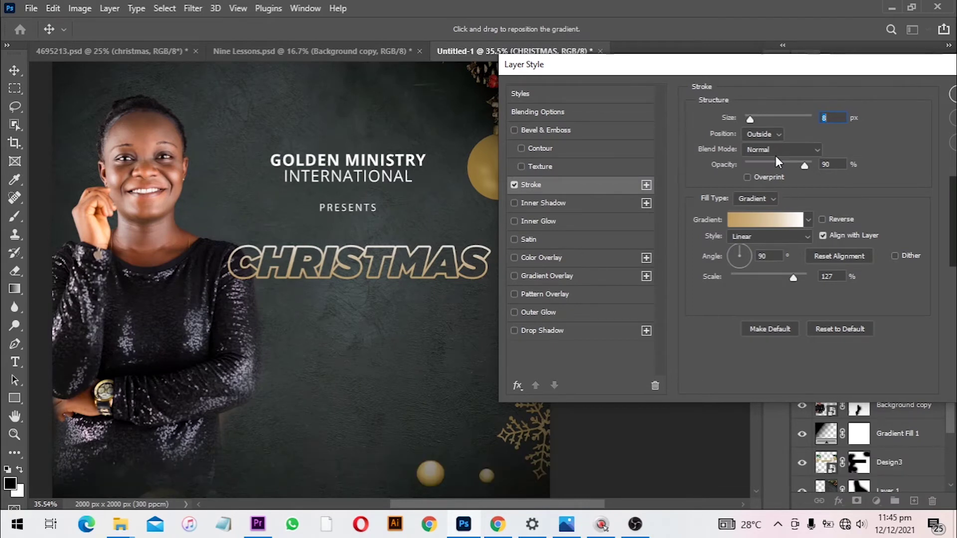
pyautogui.press('Return')
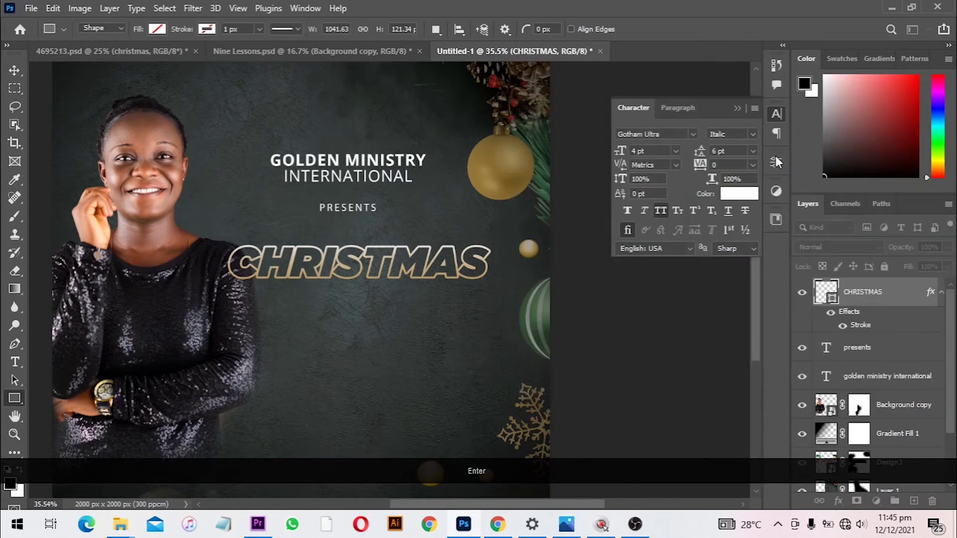
# Nudge the CHRISTMAS lettering slightly to the right and reselect its layer
pyautogui.click(14, 70)
pyautogui.click(590, 273)
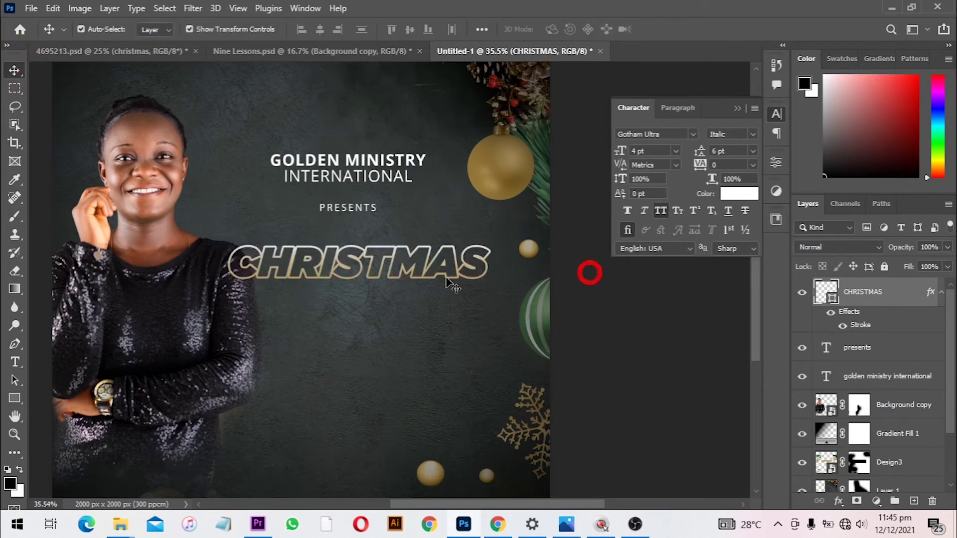
pyautogui.moveTo(380, 274); pyautogui.dragTo(391, 275)
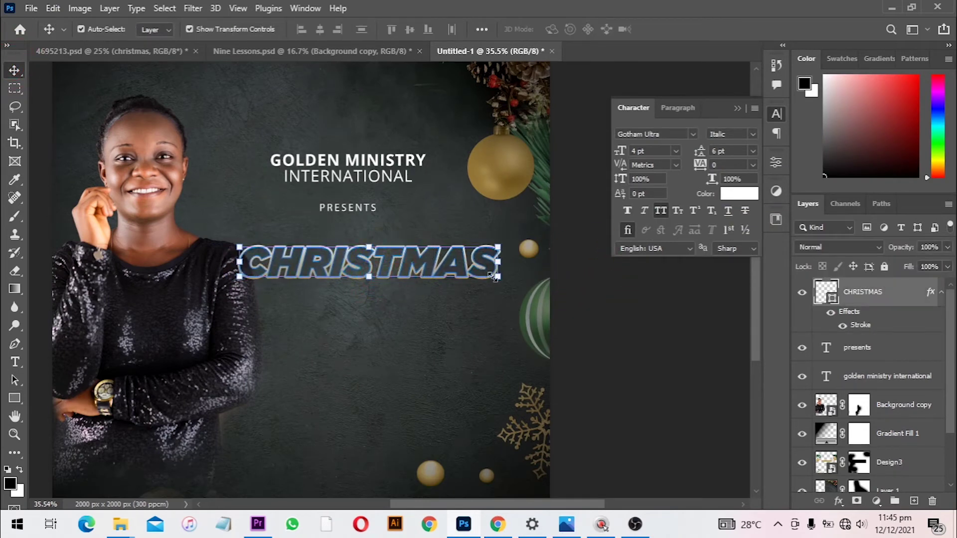
pyautogui.click(588, 274)
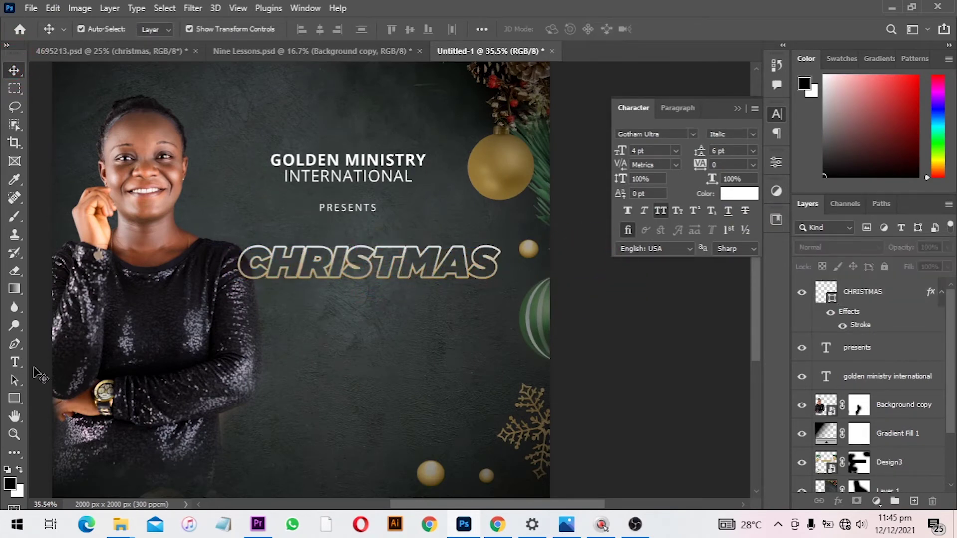
pyautogui.click(415, 272)
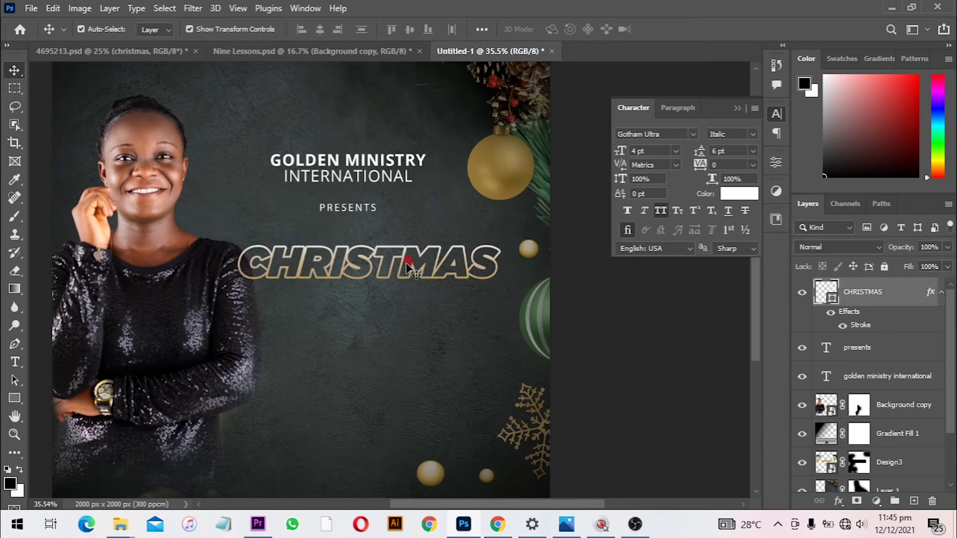
# Stretch the T's stem down below the word with direct path selection
pyautogui.click(26, 386)
pyautogui.click(43, 384)
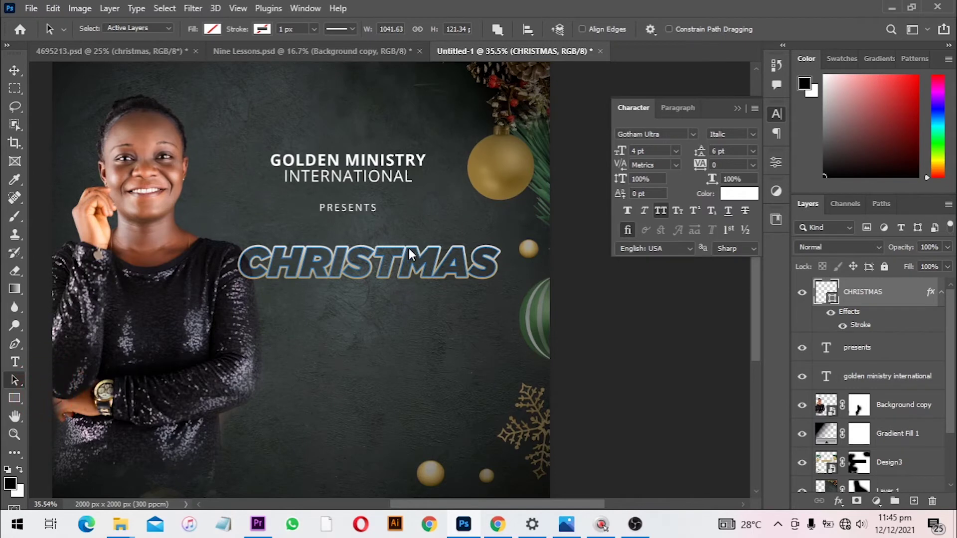
pyautogui.scroll(3, 356, 294)
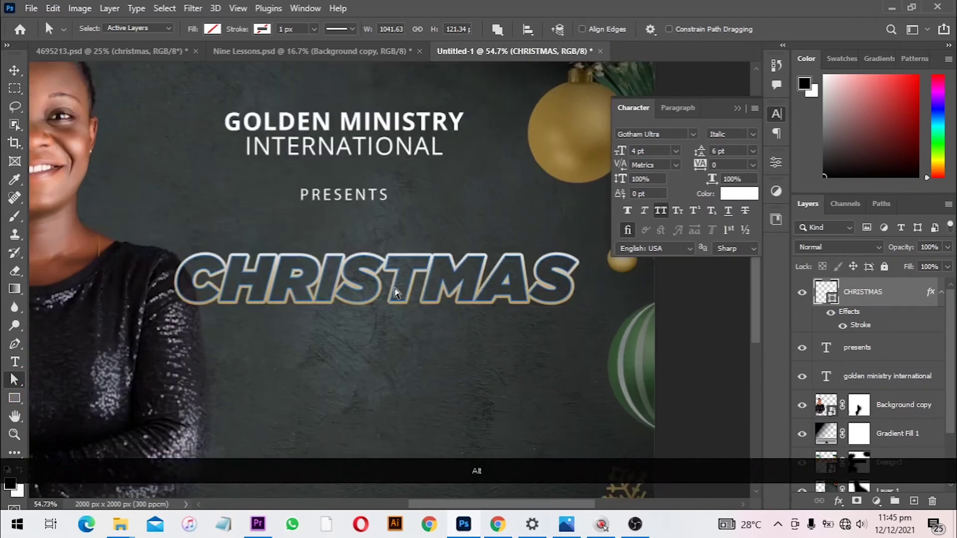
pyautogui.moveTo(409, 313); pyautogui.dragTo(382, 364)
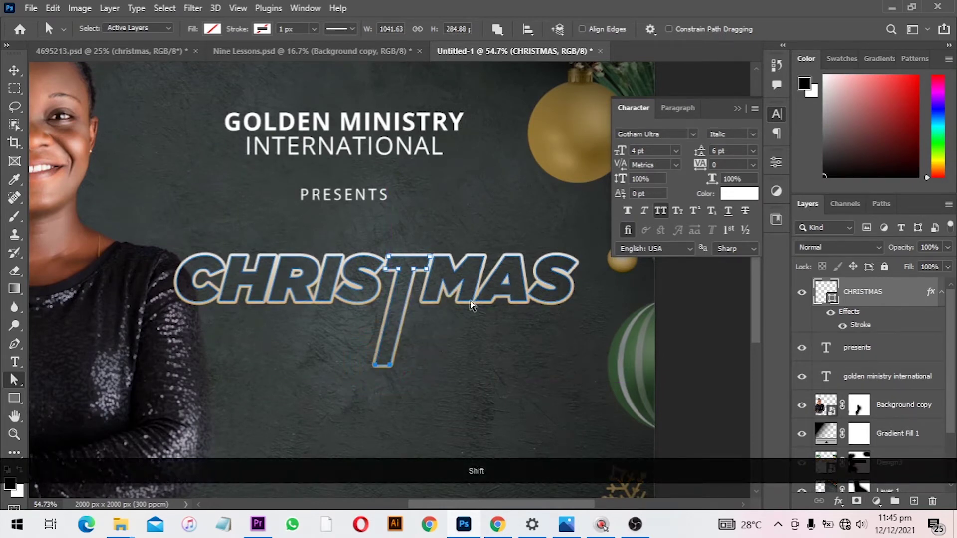
pyautogui.press('v')
pyautogui.scroll(-2, 472, 306)
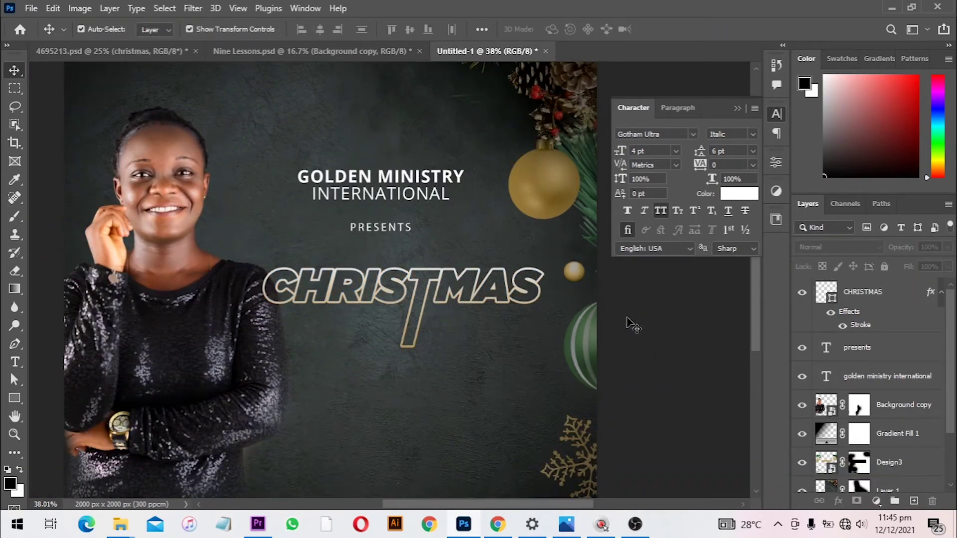
# Stretch the I's stem and the H's left stem upward toward PRESENTS
pyautogui.click(378, 273)
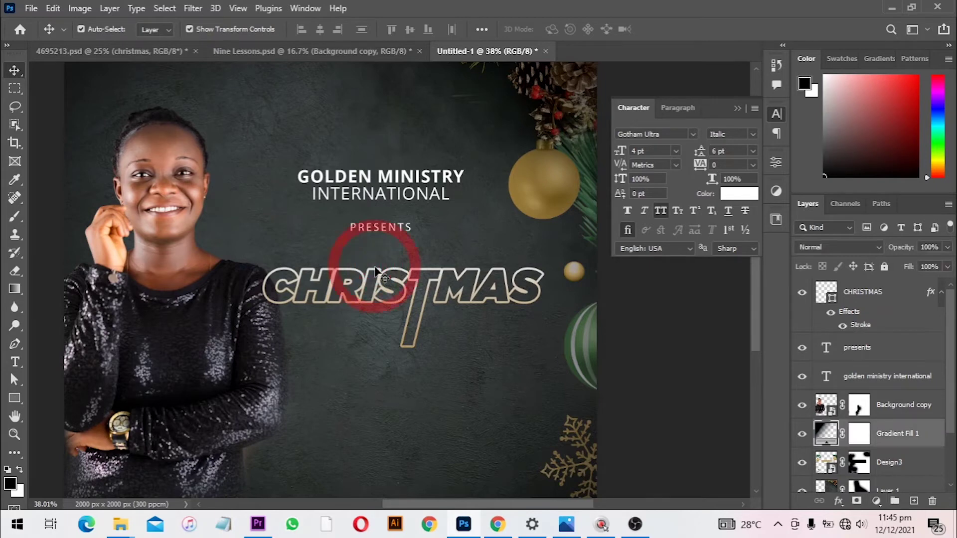
pyautogui.click(375, 277)
pyautogui.click(14, 379)
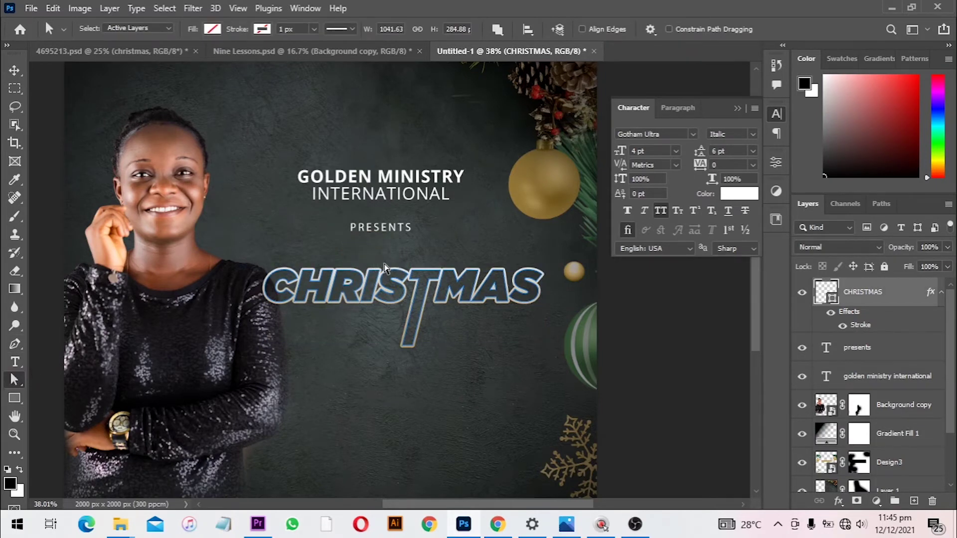
pyautogui.scroll(5, 365, 264)
pyautogui.moveTo(362, 349); pyautogui.dragTo(378, 282)
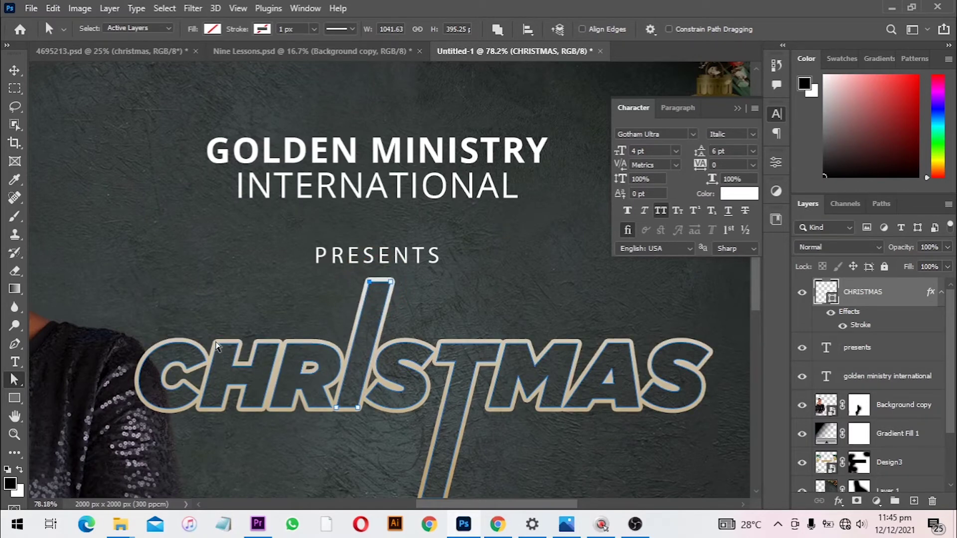
pyautogui.moveTo(212, 339); pyautogui.dragTo(245, 284)
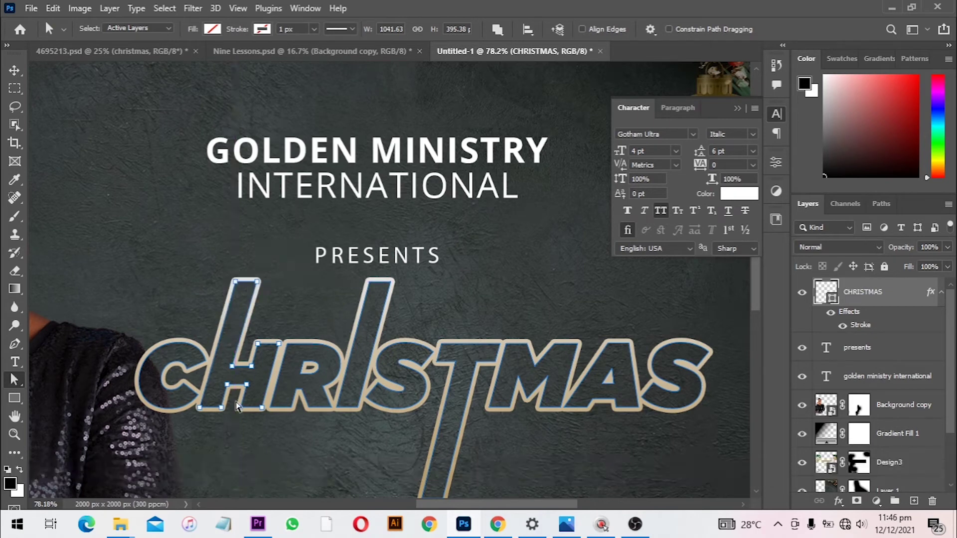
# Extend the R and A legs down below the CHRISTMAS word
pyautogui.moveTo(272, 410)
pyautogui.mouseDown()
pyautogui.moveTo(260, 417)
pyautogui.moveTo(260, 406)
pyautogui.mouseUp()
pyautogui.moveTo(294, 420); pyautogui.dragTo(262, 476)
pyautogui.scroll(-2, 316, 363)
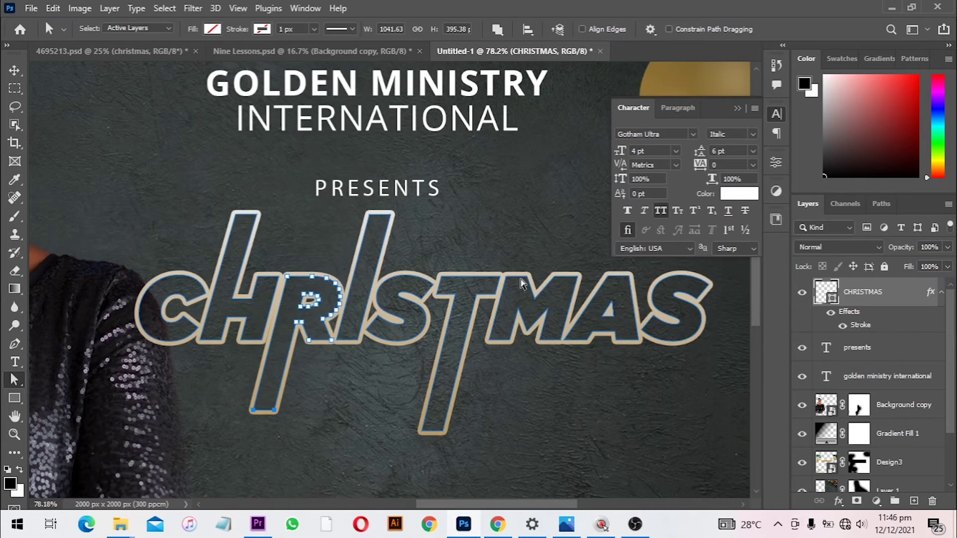
pyautogui.moveTo(648, 367); pyautogui.dragTo(645, 433)
pyautogui.scroll(2, 545, 390)
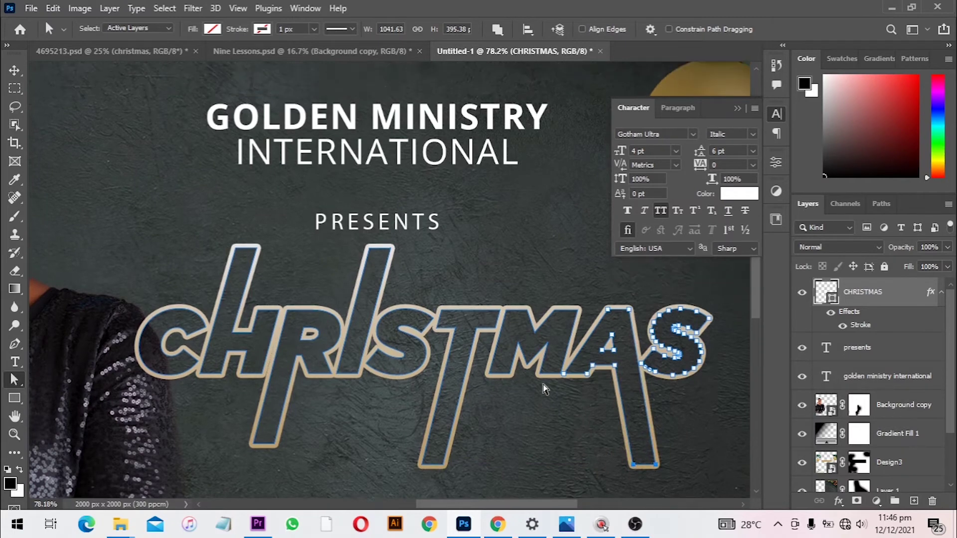
pyautogui.scroll(-1, 359, 356)
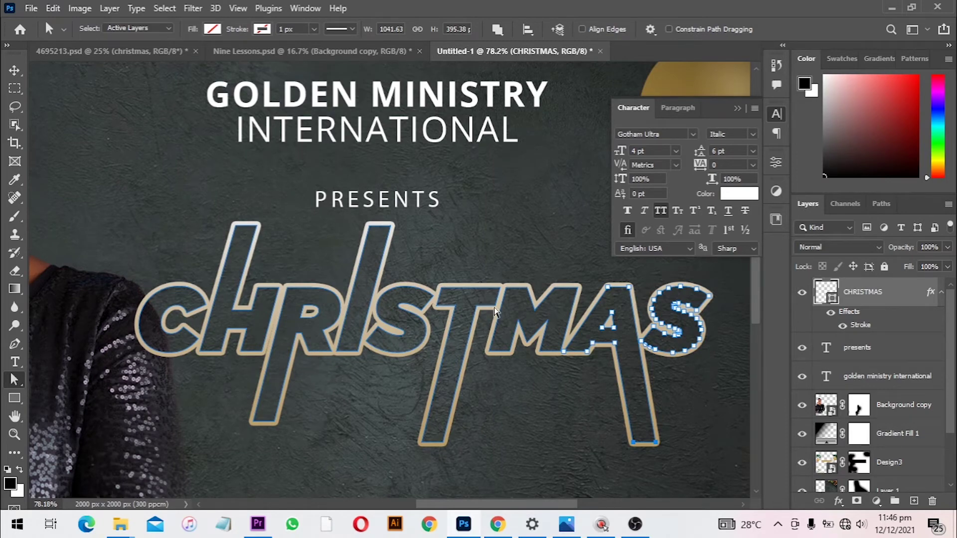
pyautogui.click(14, 70)
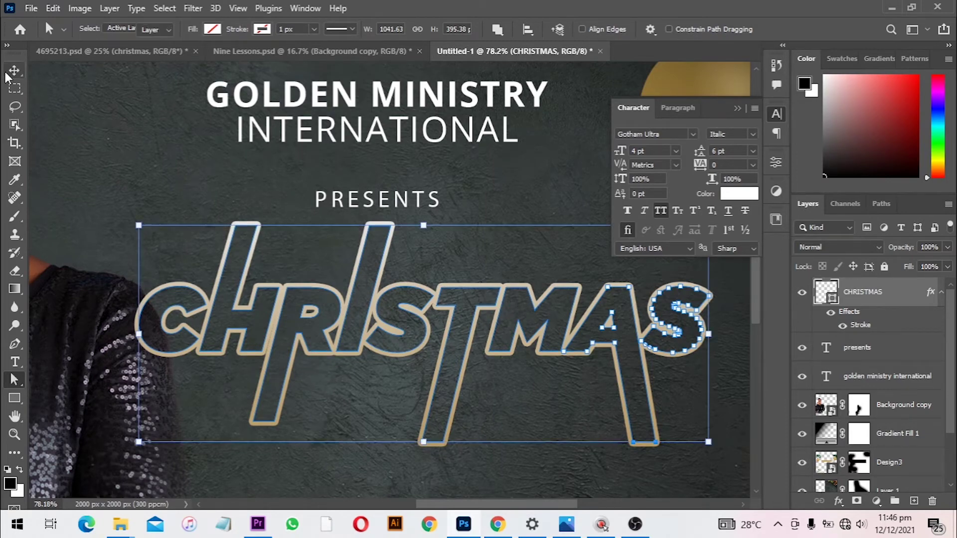
# Type 'Encounter' as a new text line below CHRISTMAS
pyautogui.click(95, 107)
pyautogui.keyDown('alt'); pyautogui.scroll(-5, 215, 273); pyautogui.keyUp('alt')
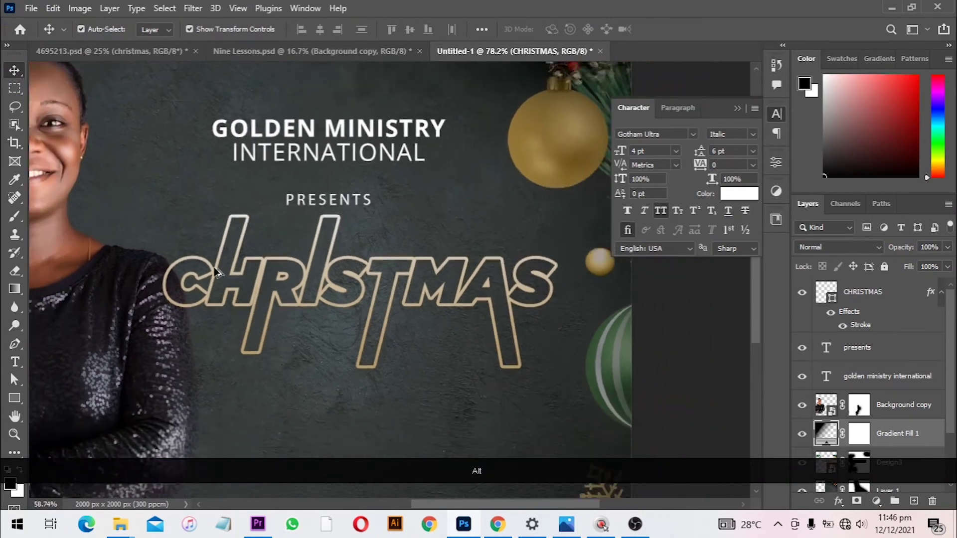
pyautogui.scroll(-3, 215, 273)
pyautogui.scroll(1, 221, 276)
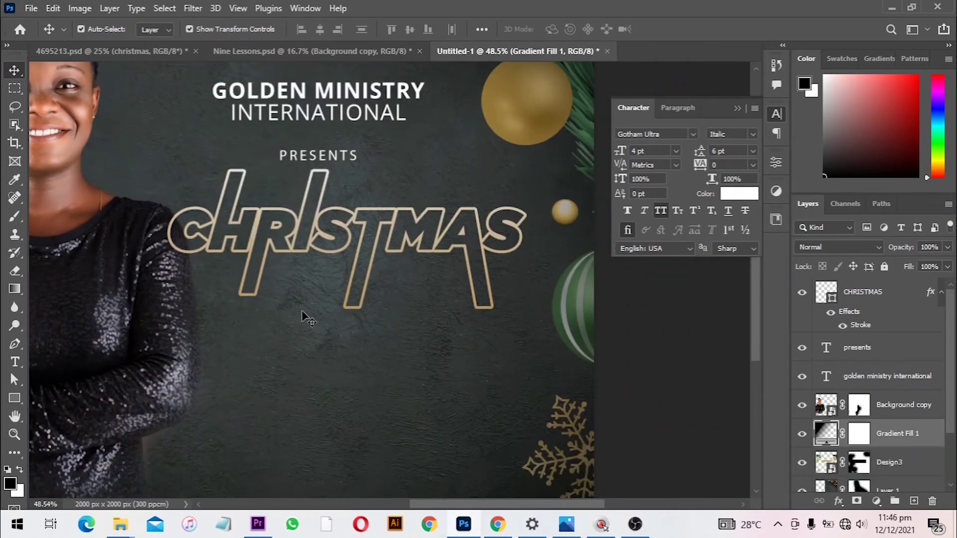
pyautogui.scroll(1, 306, 319)
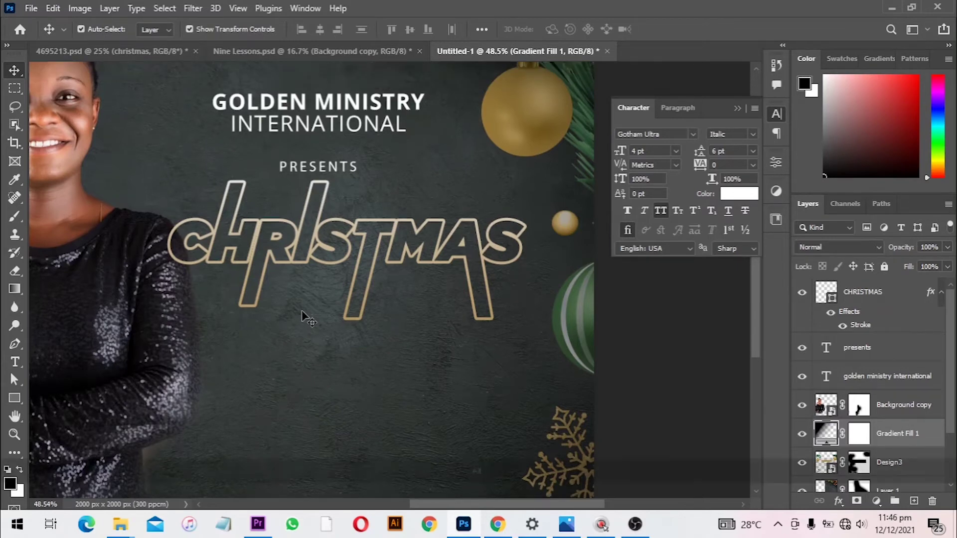
pyautogui.scroll(-3, 305, 318)
pyautogui.press('t')
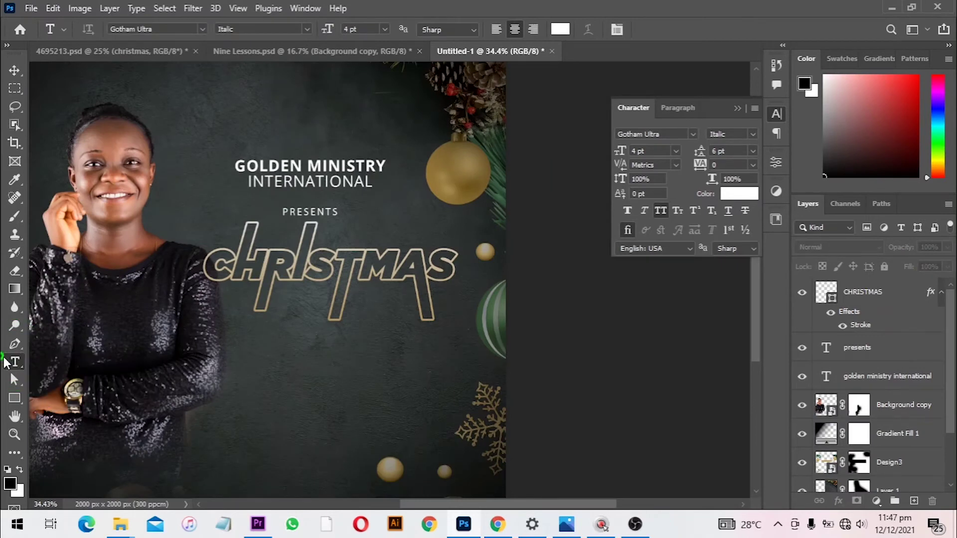
pyautogui.click(248, 356)
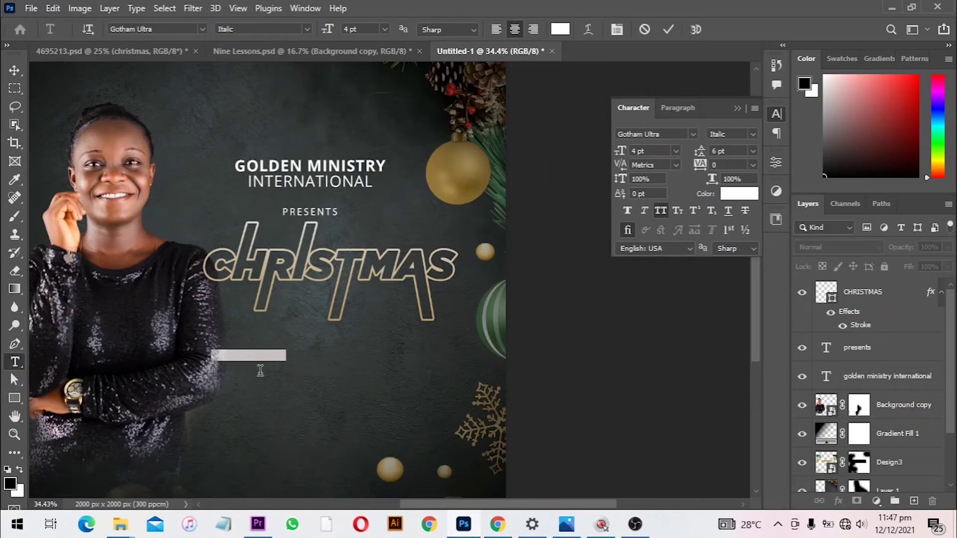
pyautogui.press('capslock')
pyautogui.write('EN')
pyautogui.press('capslock')
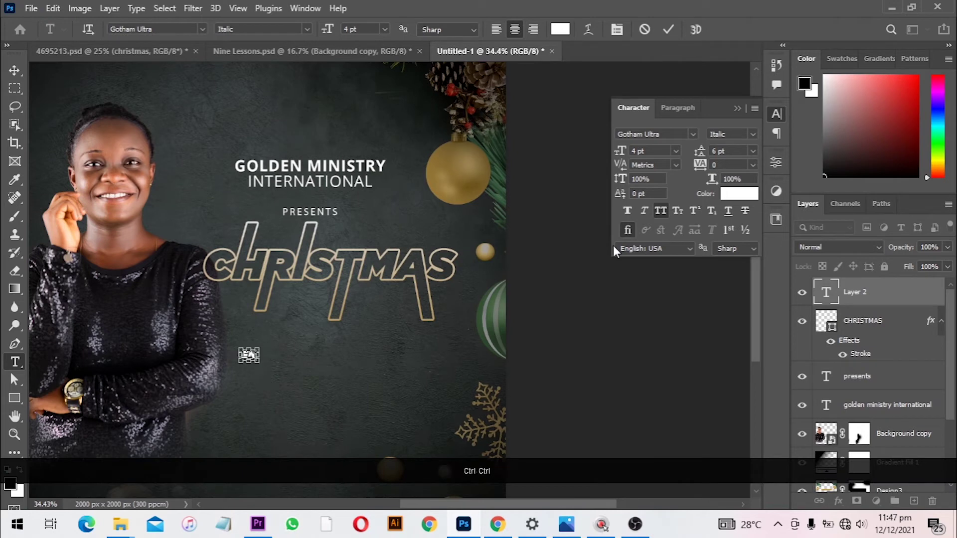
pyautogui.hotkey('ctrl', 'a')
pyautogui.write('Encounter')
pyautogui.hotkey('ctrl', 'Return')
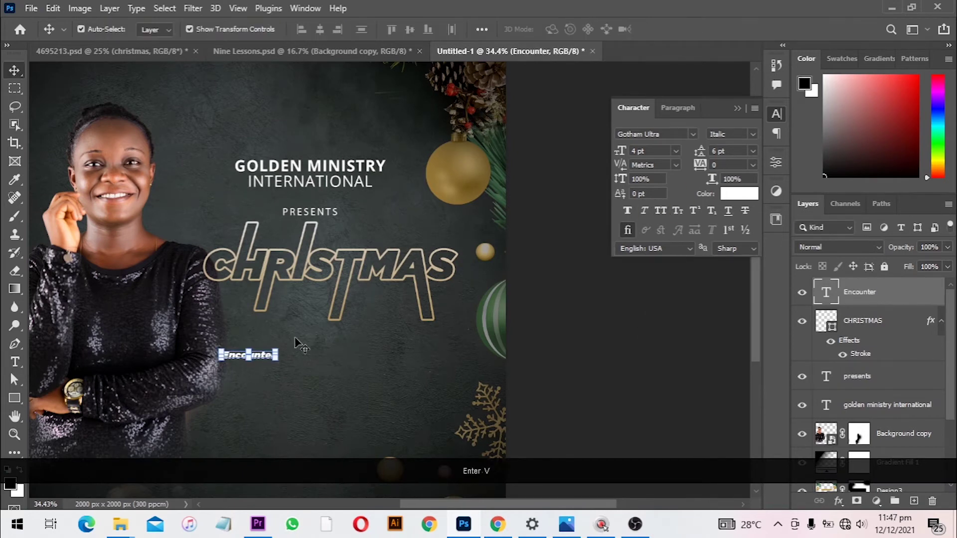
# Scale Encounter up about threefold and place it just under CHRISTMAS
pyautogui.hotkey('ctrl', 't')
pyautogui.moveTo(275, 351); pyautogui.dragTo(332, 339)
pyautogui.moveTo(296, 369); pyautogui.dragTo(374, 349)
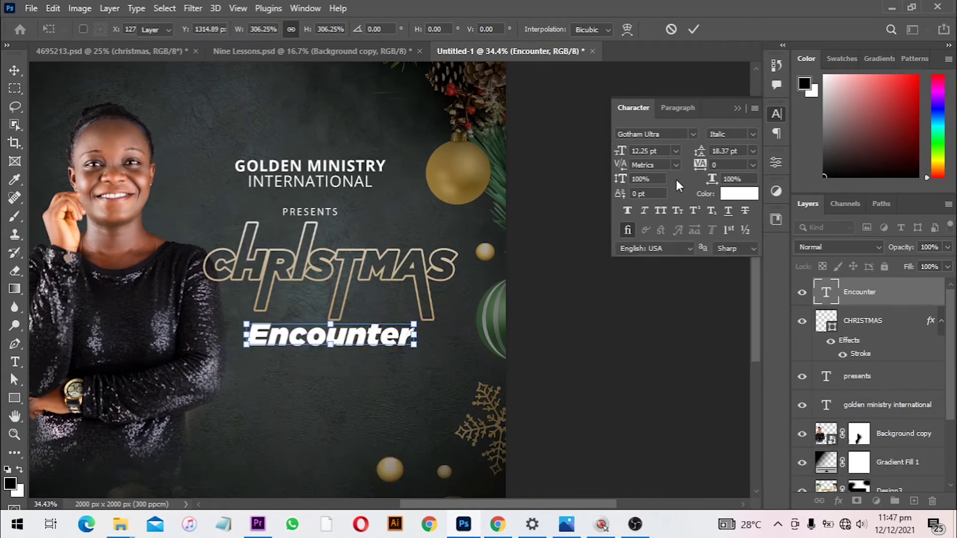
pyautogui.press('Return')
# Set Encounter's font to Cassandra Personal Use after trying Allessa Personal Use
pyautogui.click(693, 134)
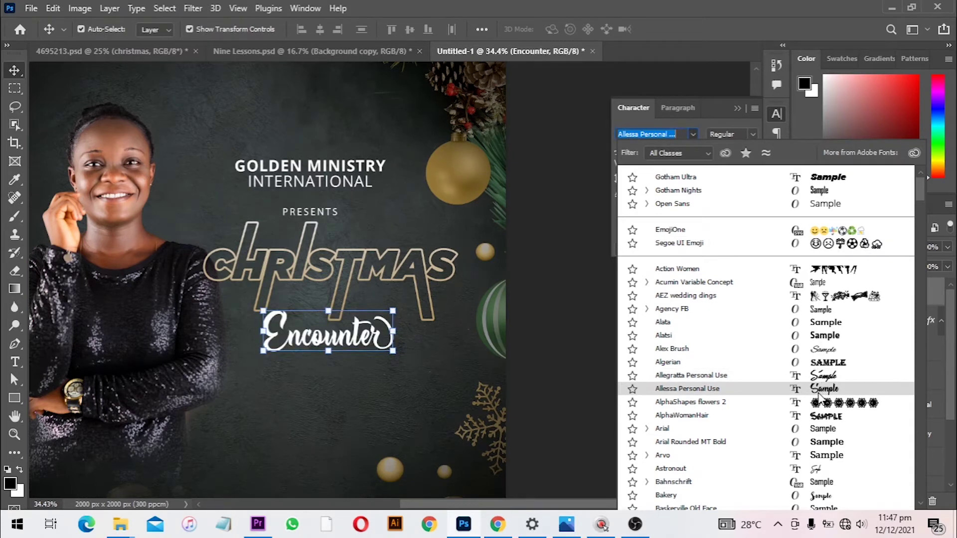
pyautogui.click(818, 394)
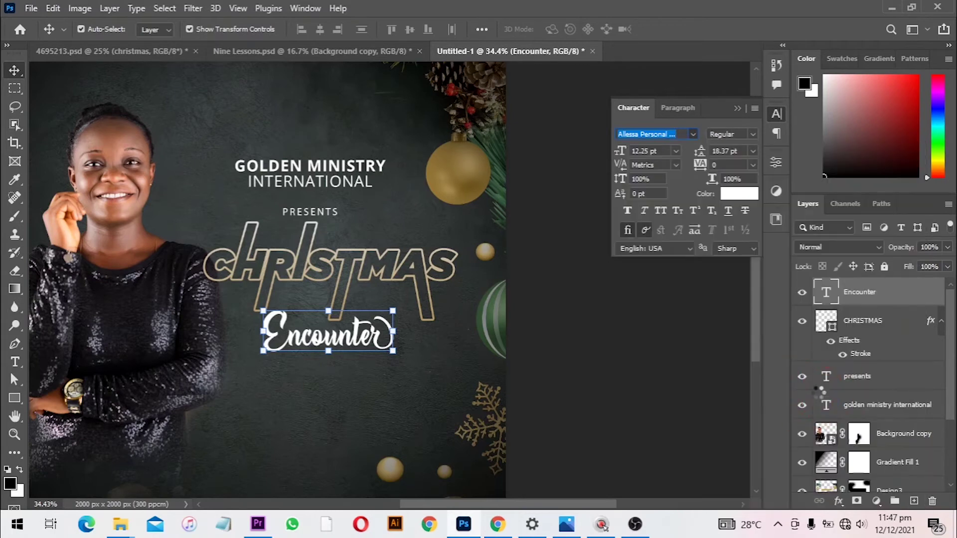
pyautogui.click(693, 134)
pyautogui.scroll(2, 690, 132)
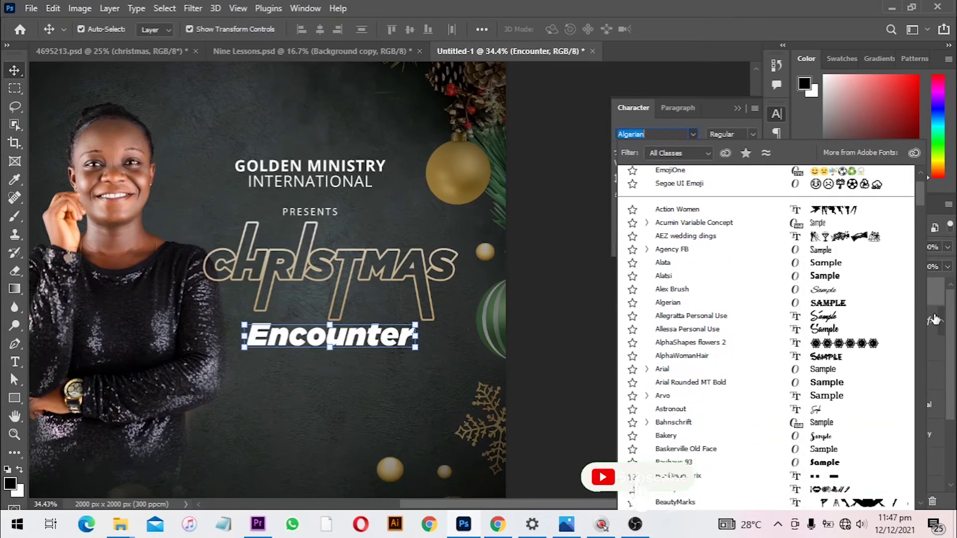
pyautogui.press('Down')
pyautogui.press('Down')
pyautogui.press('Down')
pyautogui.press('Down')
pyautogui.press('Down')
pyautogui.press('Down')
pyautogui.press('Down')
pyautogui.press('Down')
pyautogui.press('Down')
pyautogui.press('Down')
pyautogui.press('Down')
pyautogui.press('Down')
pyautogui.press('Down')
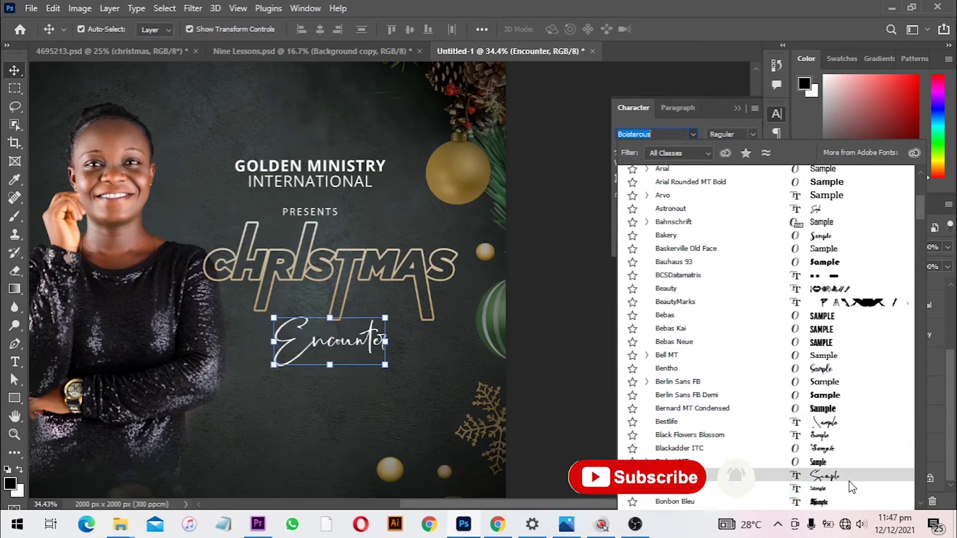
pyautogui.scroll(-7, 853, 488)
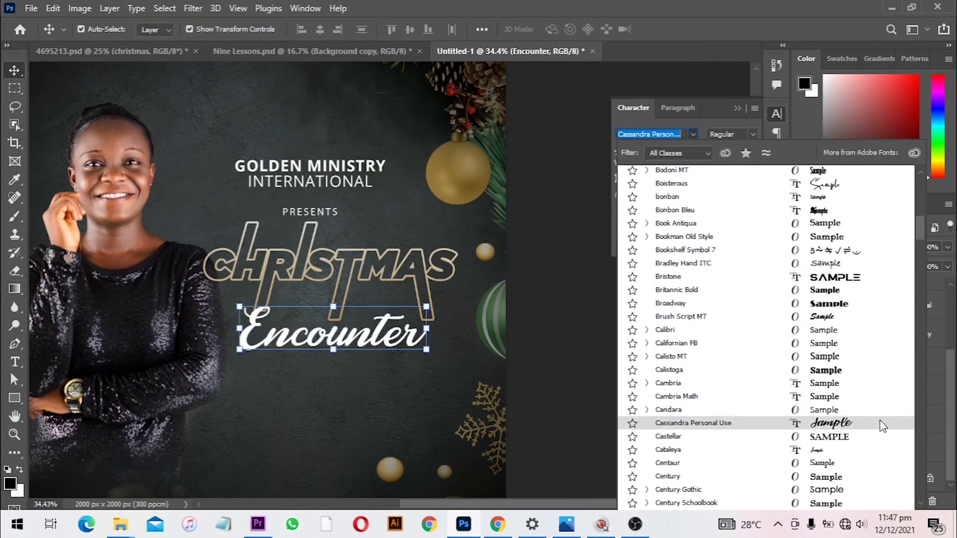
pyautogui.click(883, 426)
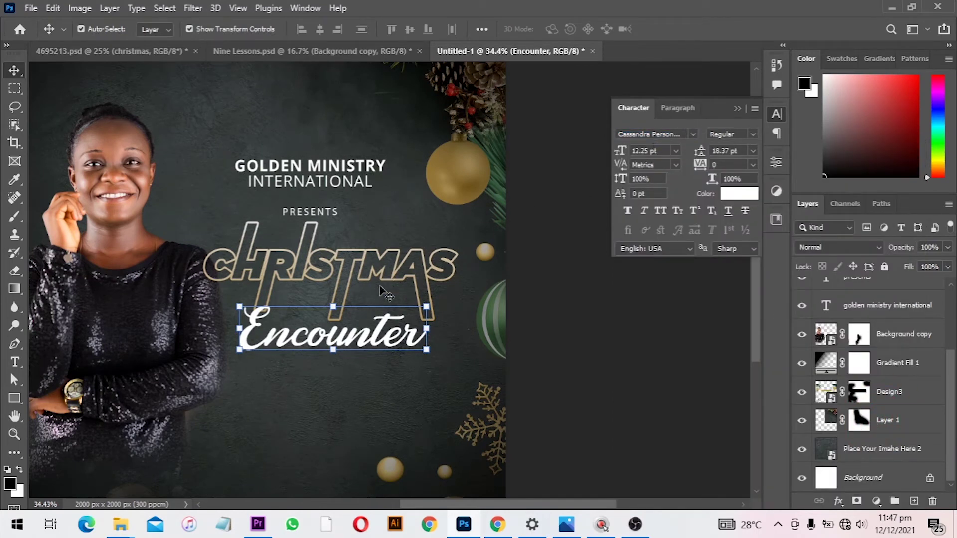
# Enlarge the first letter E of Encounter, settling around 28 pt
pyautogui.click(15, 362)
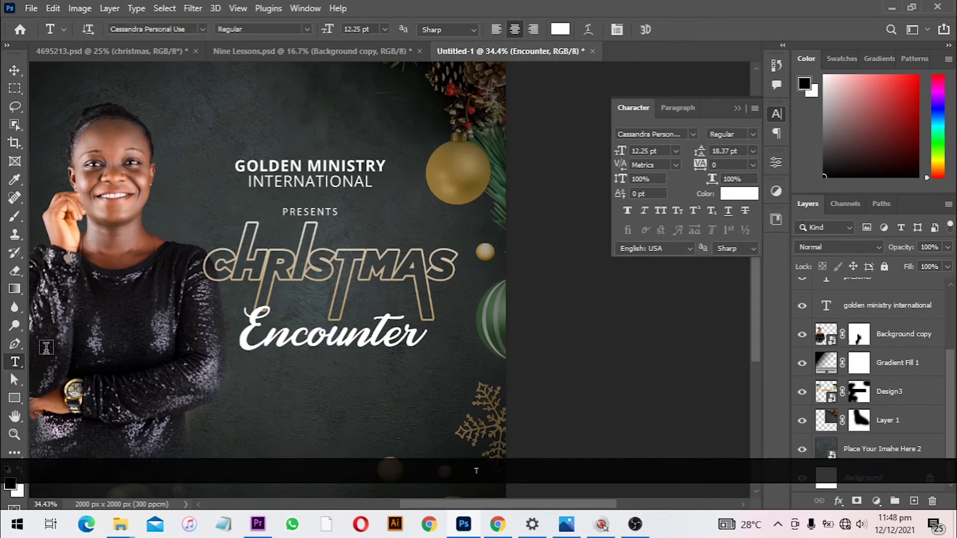
pyautogui.click(261, 332)
pyautogui.doubleClick(262, 332)
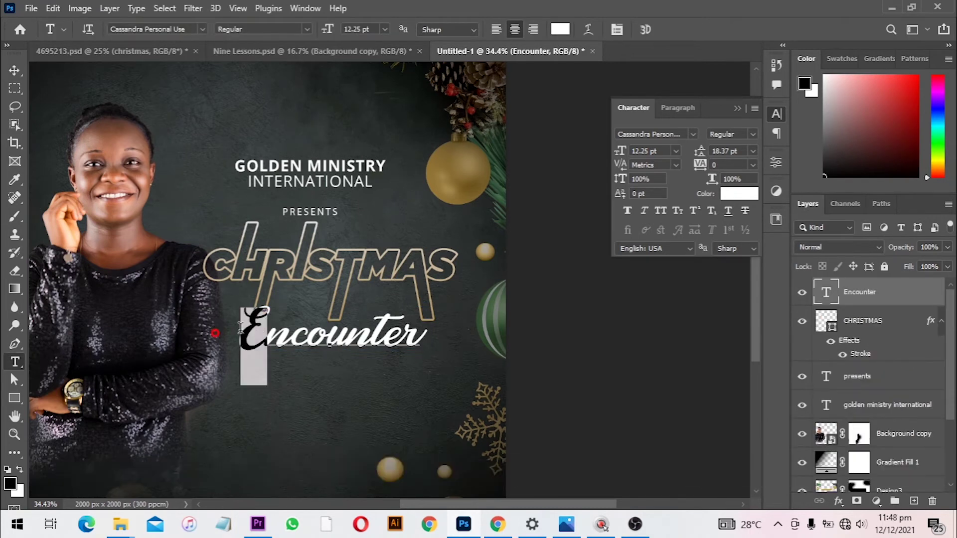
pyautogui.click(640, 151)
pyautogui.write('150')
pyautogui.press('Return')
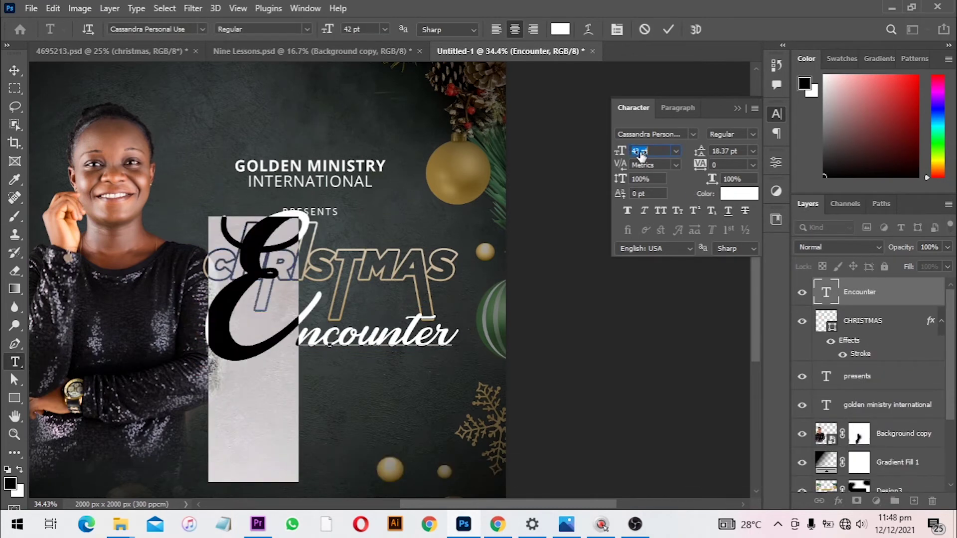
pyautogui.write('21')
pyautogui.press('Return')
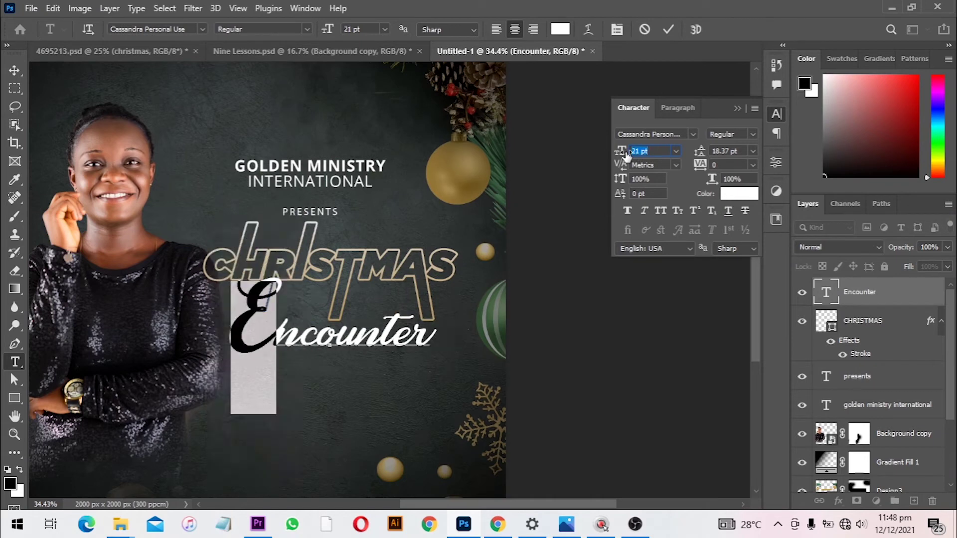
pyautogui.moveTo(627, 155); pyautogui.dragTo(633, 151)
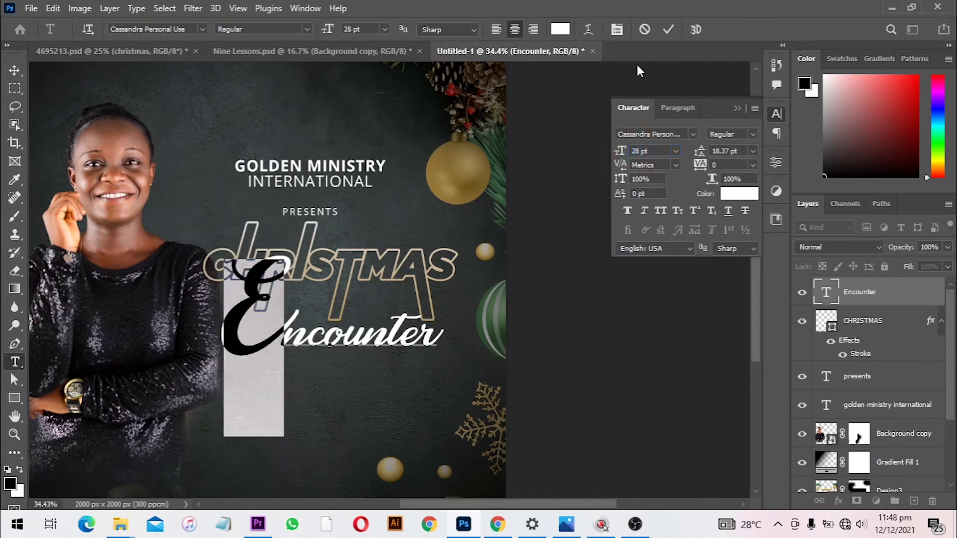
pyautogui.click(17, 70)
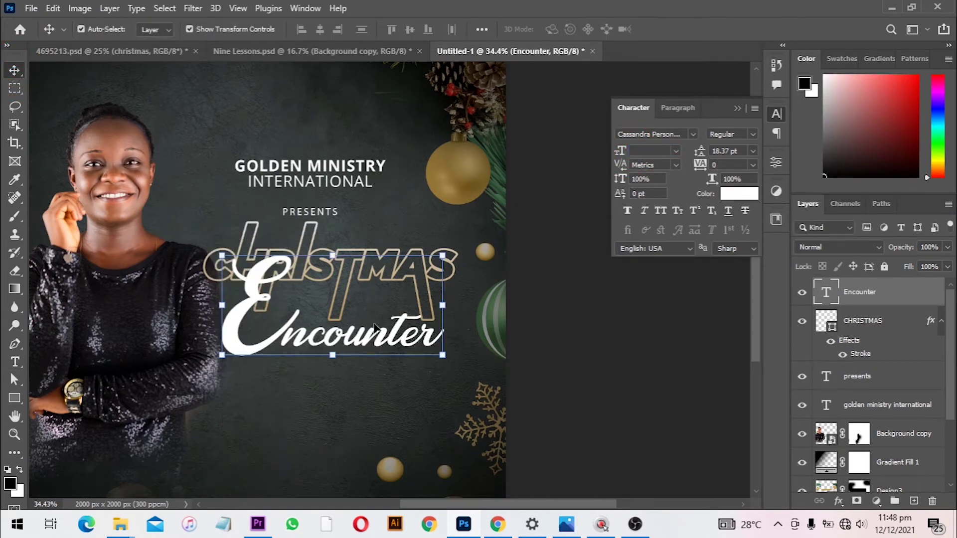
# Move Encounter up over CHRISTMAS and place its layer below CHRISTMAS
pyautogui.moveTo(356, 352); pyautogui.dragTo(339, 332)
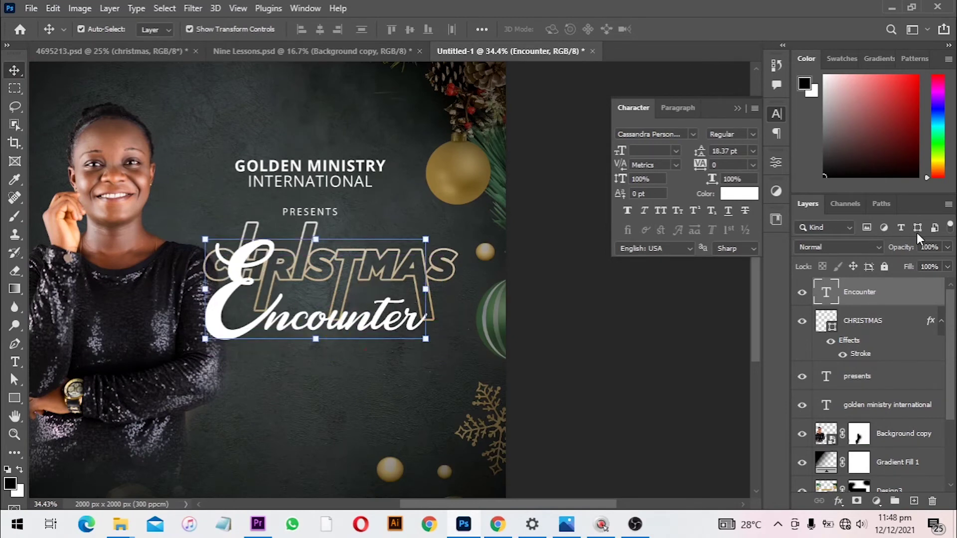
pyautogui.moveTo(862, 296); pyautogui.dragTo(842, 360)
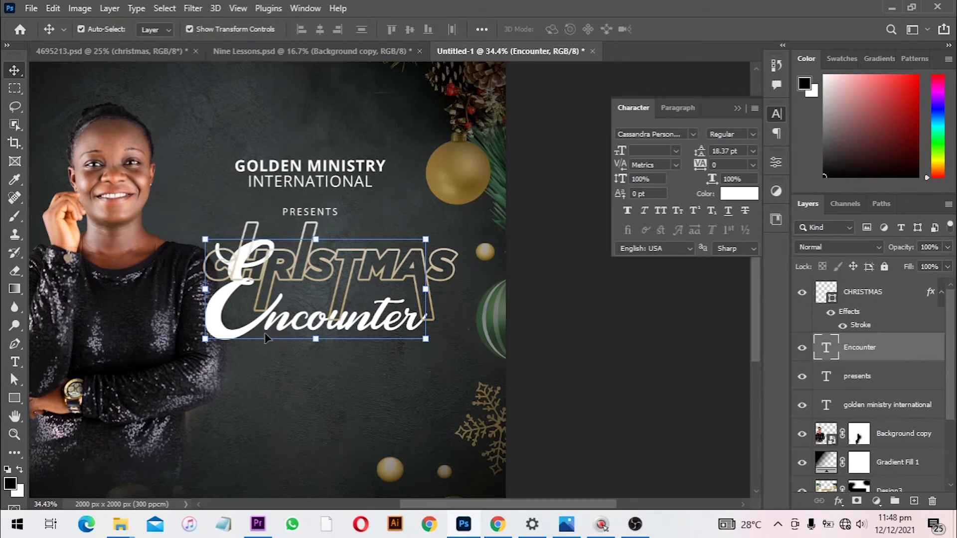
pyautogui.moveTo(274, 341); pyautogui.dragTo(277, 361)
pyautogui.scroll(2, 397, 299)
pyautogui.scroll(-1, 397, 299)
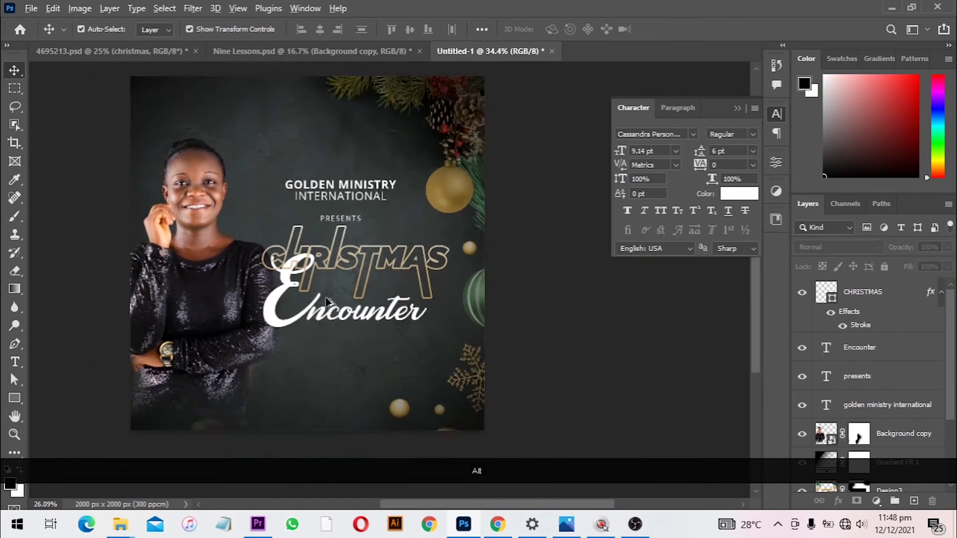
pyautogui.scroll(3, 397, 299)
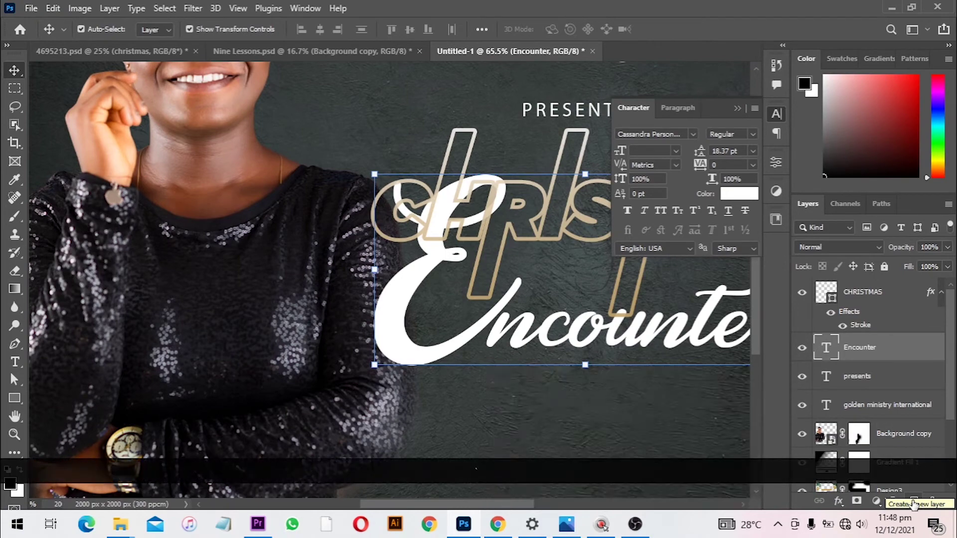
# On a new layer, paint the sampled dark background colour over the E's loop
pyautogui.click(914, 502)
pyautogui.press('b')
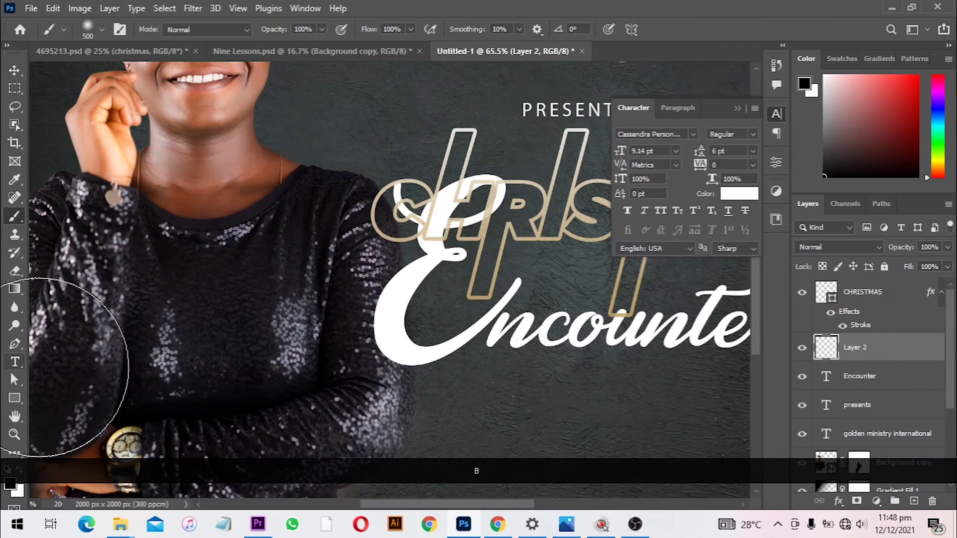
pyautogui.press('alt')
pyautogui.moveTo(463, 98)
pyautogui.mouseDown()
pyautogui.moveTo(417, 321)
pyautogui.moveTo(427, 384)
pyautogui.moveTo(428, 150)
pyautogui.moveTo(468, 94)
pyautogui.mouseUp()
pyautogui.keyDown('alt'); pyautogui.click(462, 92); pyautogui.keyUp('alt')
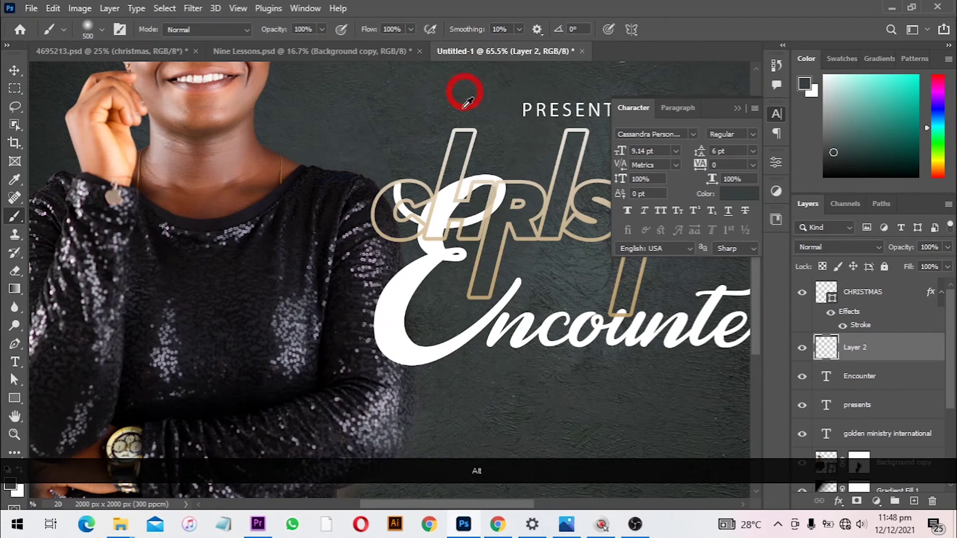
pyautogui.press('[')
pyautogui.press('[')
pyautogui.press('[')
pyautogui.press('[')
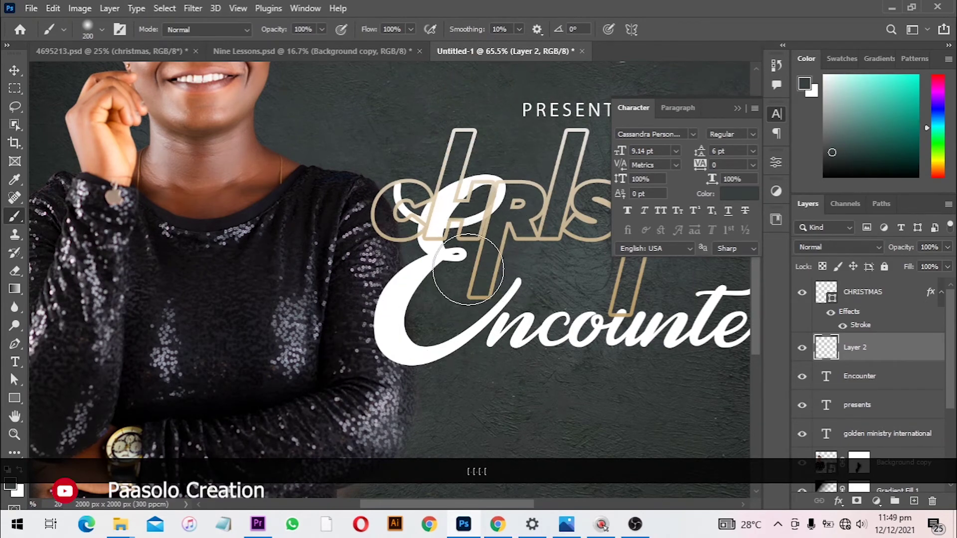
pyautogui.moveTo(441, 250)
pyautogui.mouseDown()
pyautogui.moveTo(435, 225)
pyautogui.moveTo(435, 234)
pyautogui.moveTo(460, 207)
pyautogui.moveTo(421, 212)
pyautogui.moveTo(398, 197)
pyautogui.moveTo(439, 221)
pyautogui.moveTo(434, 229)
pyautogui.moveTo(388, 195)
pyautogui.moveTo(455, 251)
pyautogui.moveTo(441, 237)
pyautogui.moveTo(482, 234)
pyautogui.moveTo(536, 299)
pyautogui.mouseUp()
# Review the faded E loop over the title and reopen Encounter for text editing
pyautogui.press('v')
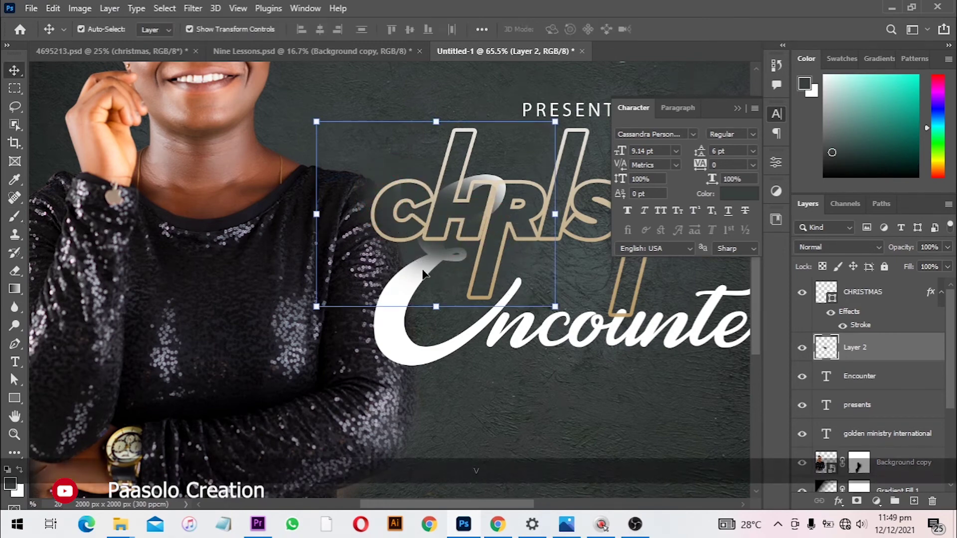
pyautogui.scroll(-3, 385, 291)
pyautogui.scroll(-2, 388, 294)
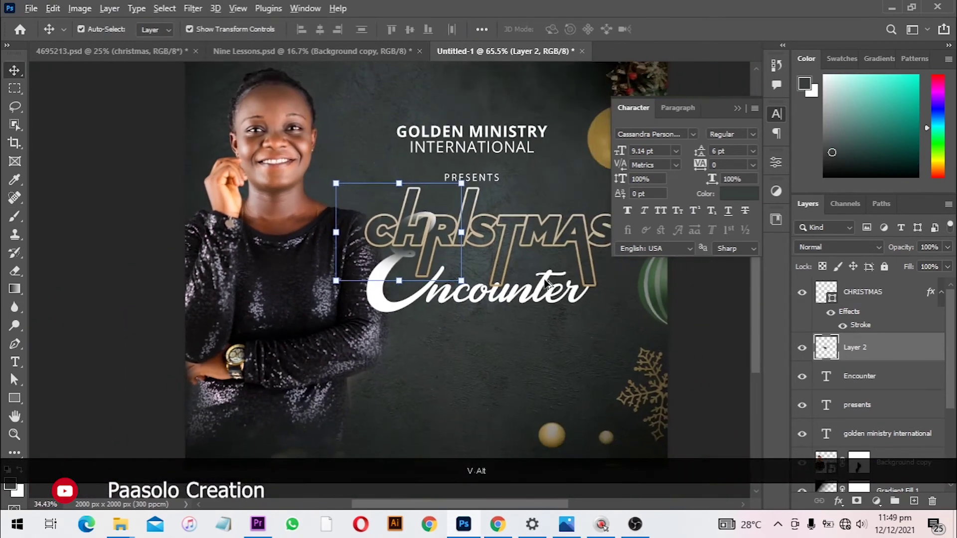
pyautogui.moveTo(598, 278); pyautogui.dragTo(601, 327)
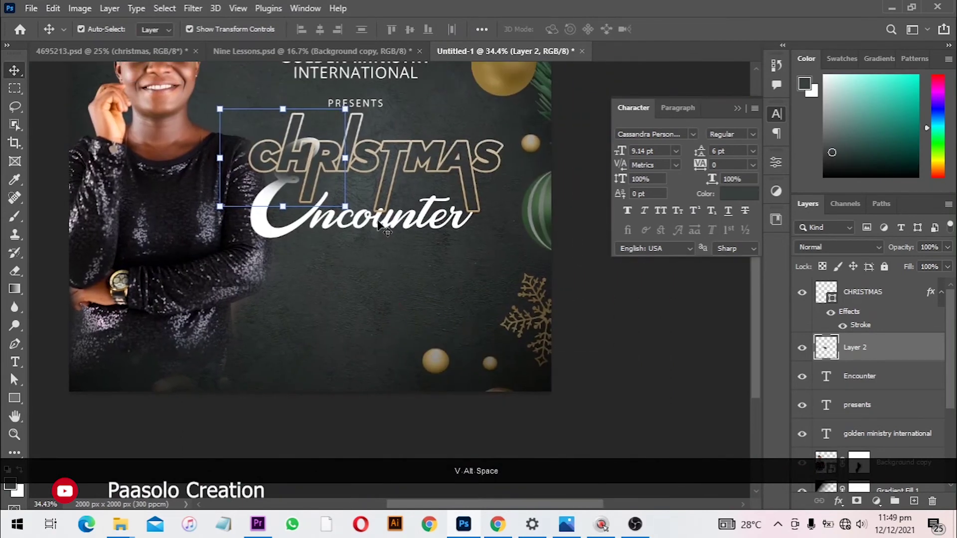
pyautogui.scroll(1, 591, 310)
pyautogui.scroll(2, 401, 272)
pyautogui.click(402, 264)
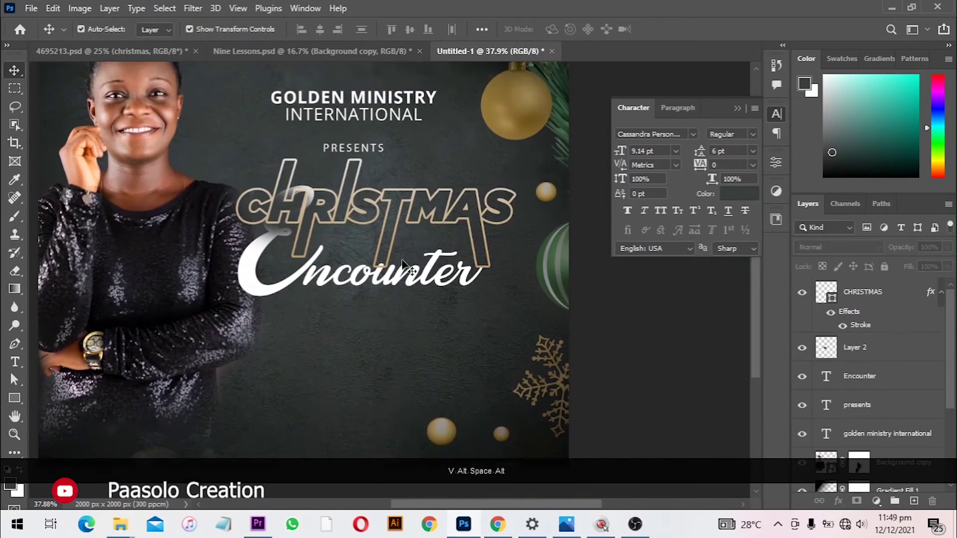
pyautogui.scroll(-3, 419, 327)
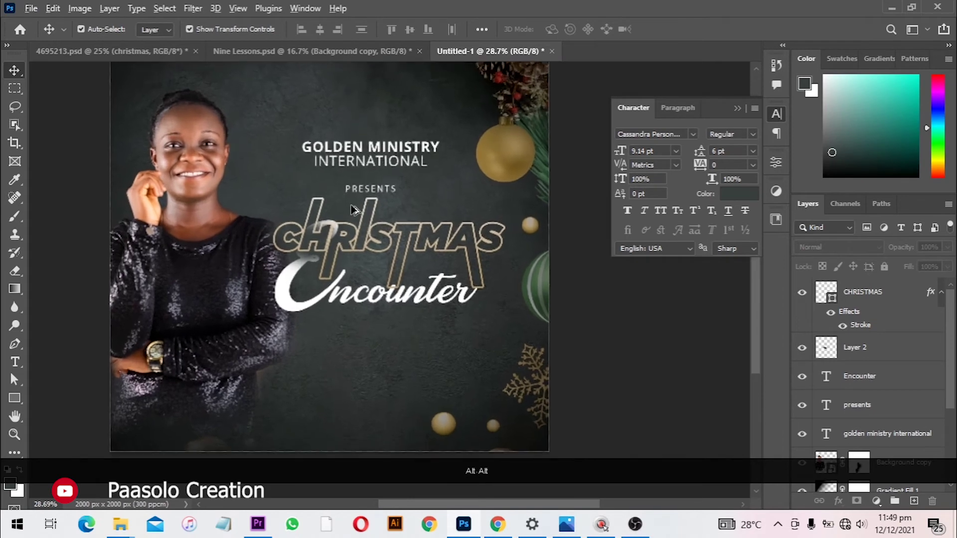
pyautogui.scroll(2, 344, 262)
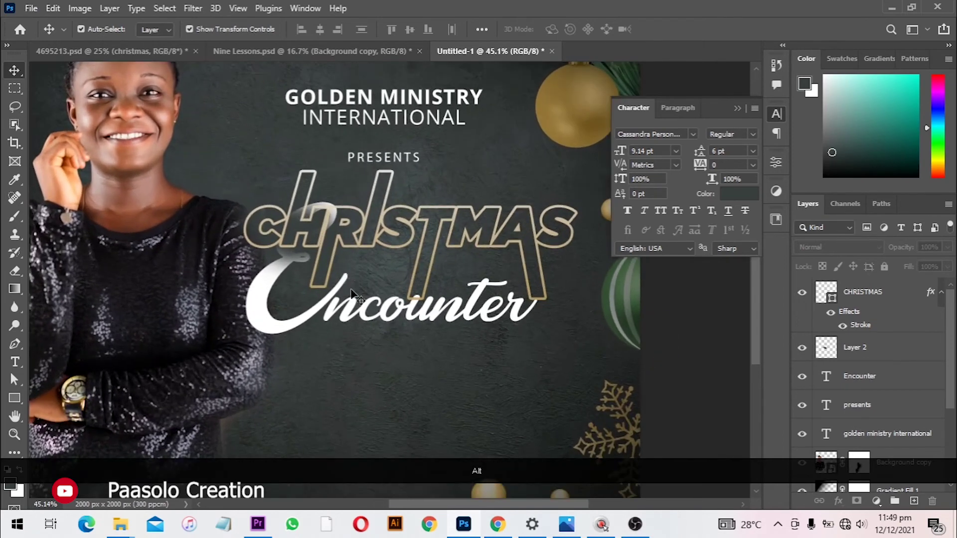
pyautogui.press('t')
pyautogui.click(369, 353)
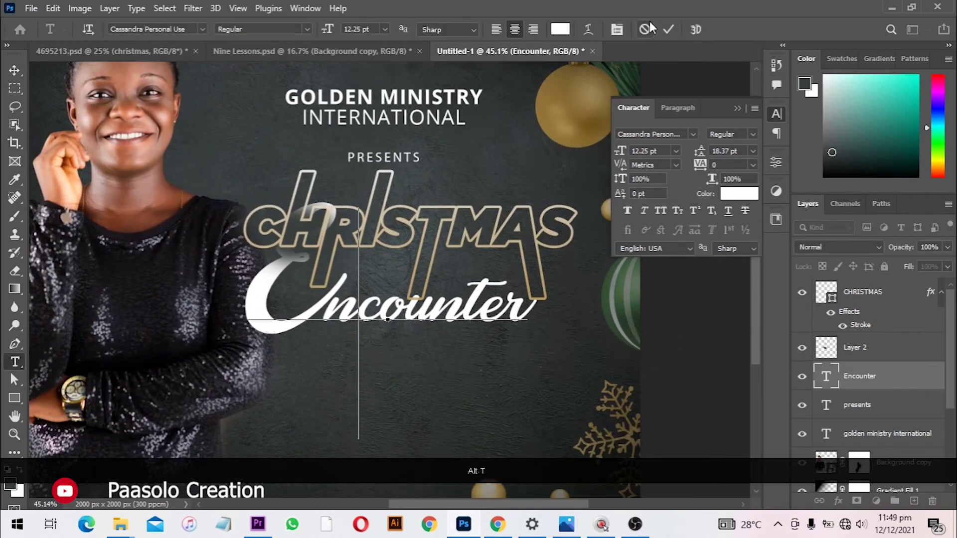
# Type 'Service' below Encounter and enlarge it to 14 pt
pyautogui.click(397, 428)
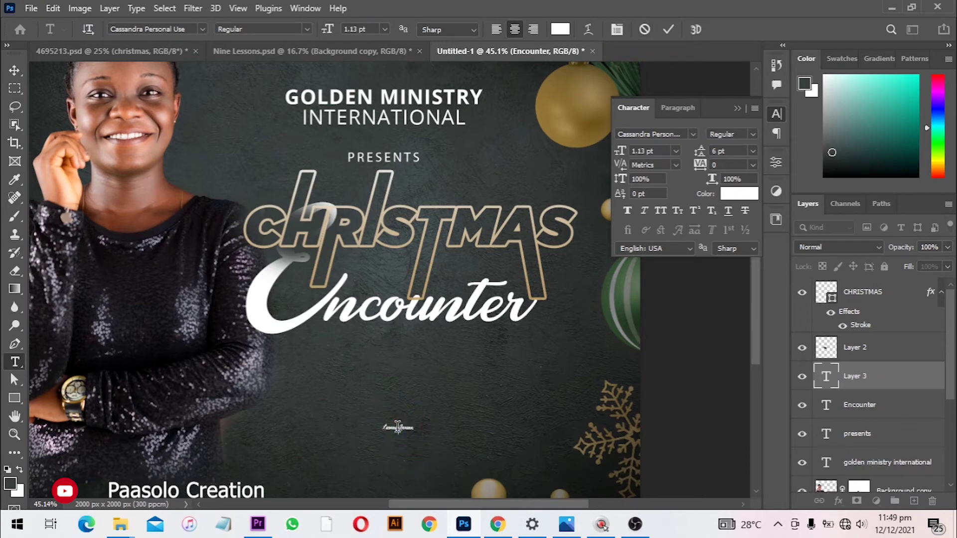
pyautogui.hotkey('ctrl', 'a')
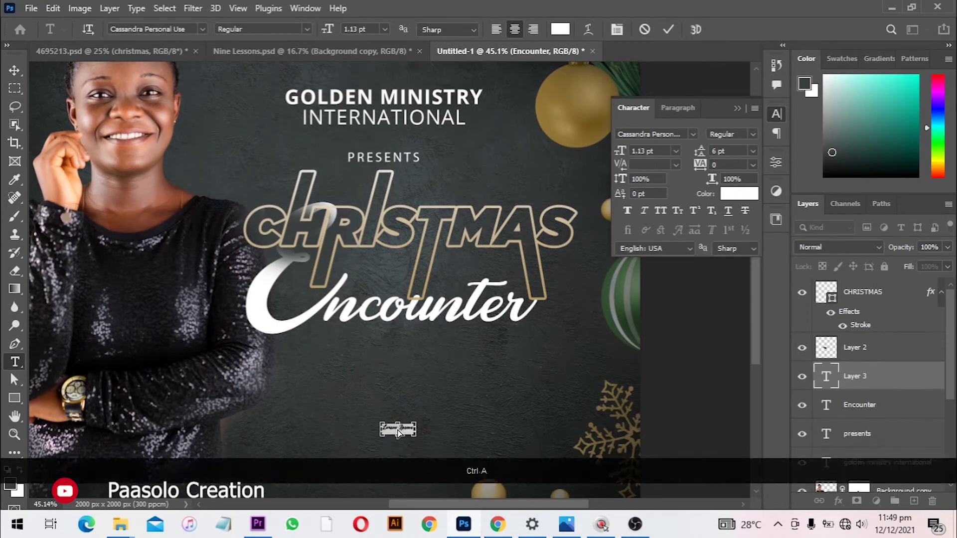
pyautogui.write('Ser')
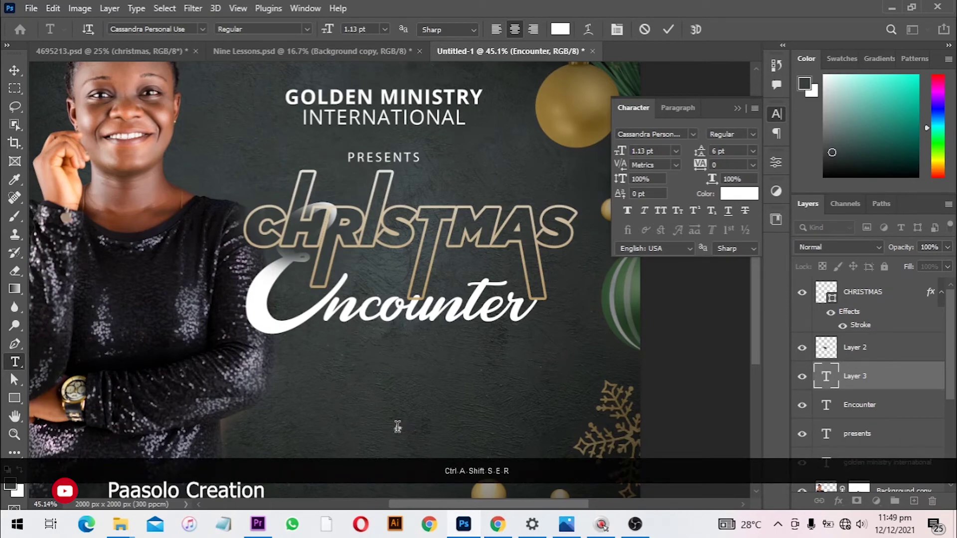
pyautogui.write('vi')
pyautogui.hotkey('ctrl', 'a')
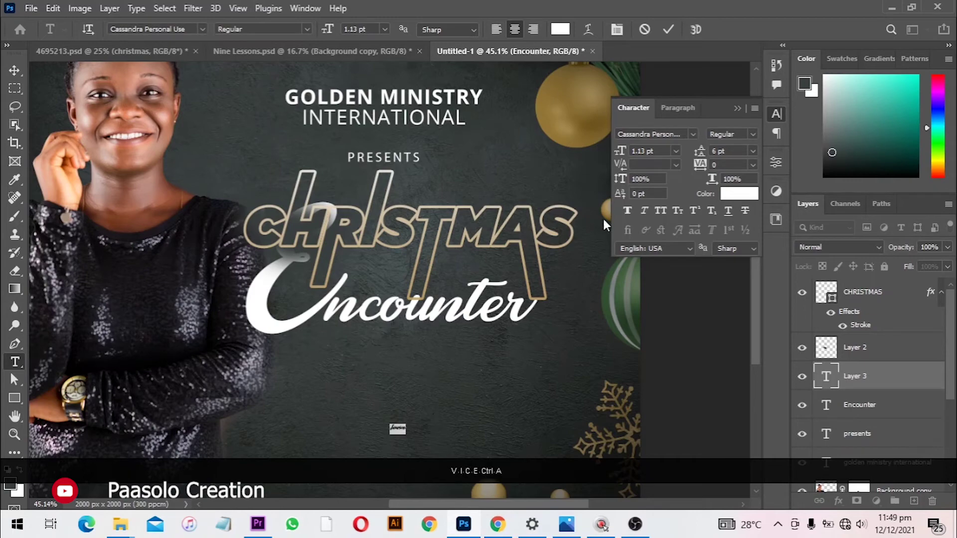
pyautogui.moveTo(628, 150); pyautogui.dragTo(636, 157)
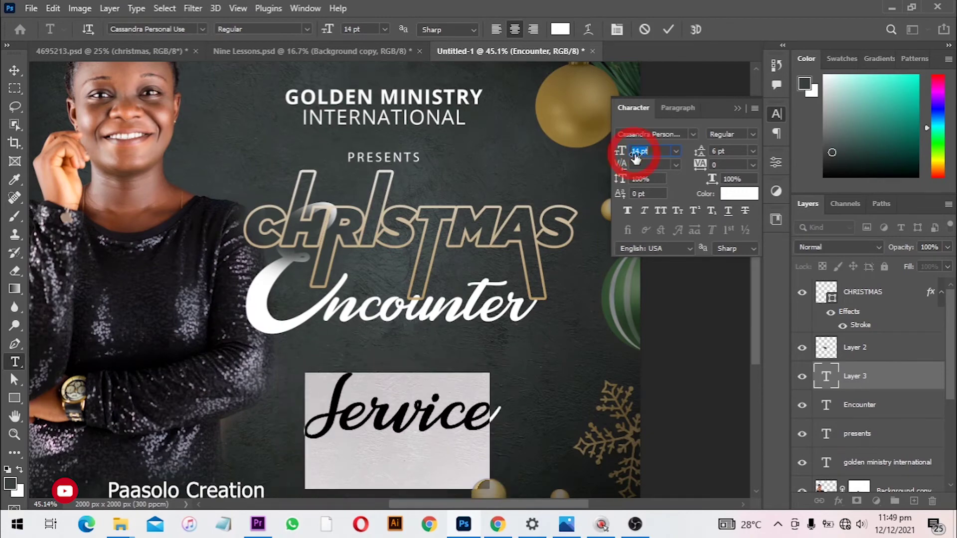
# Set Service in Century Gothic and move it just beneath Encounter
pyautogui.click(692, 132)
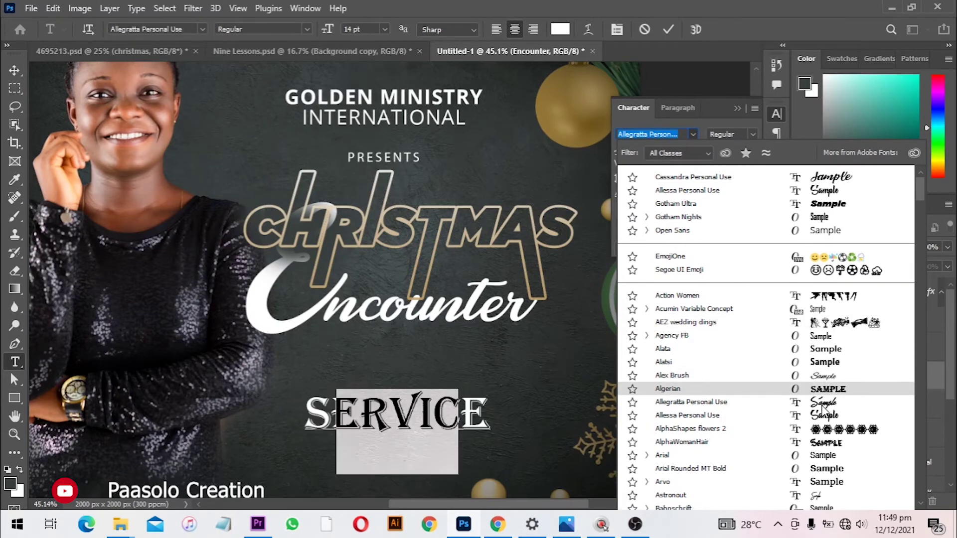
pyautogui.scroll(-7, 828, 439)
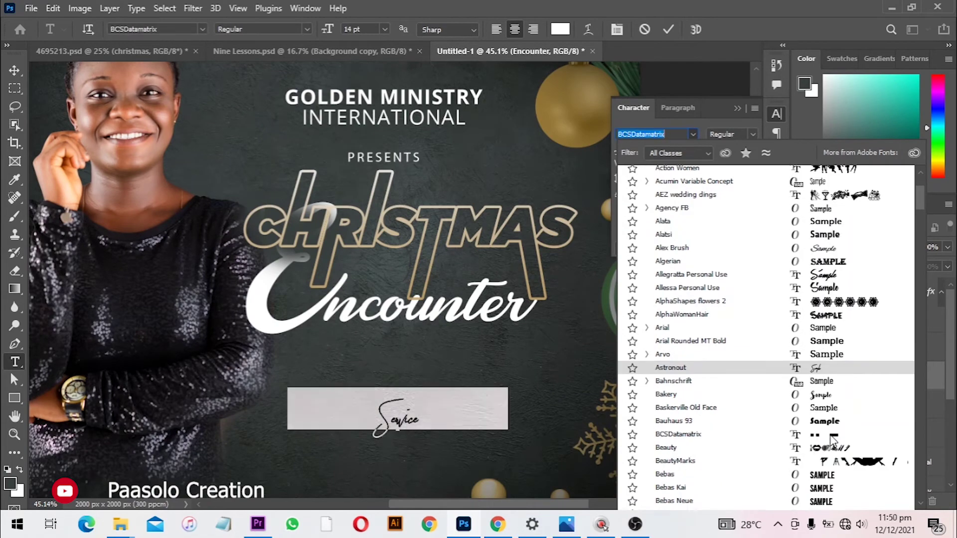
pyautogui.scroll(-5, 832, 471)
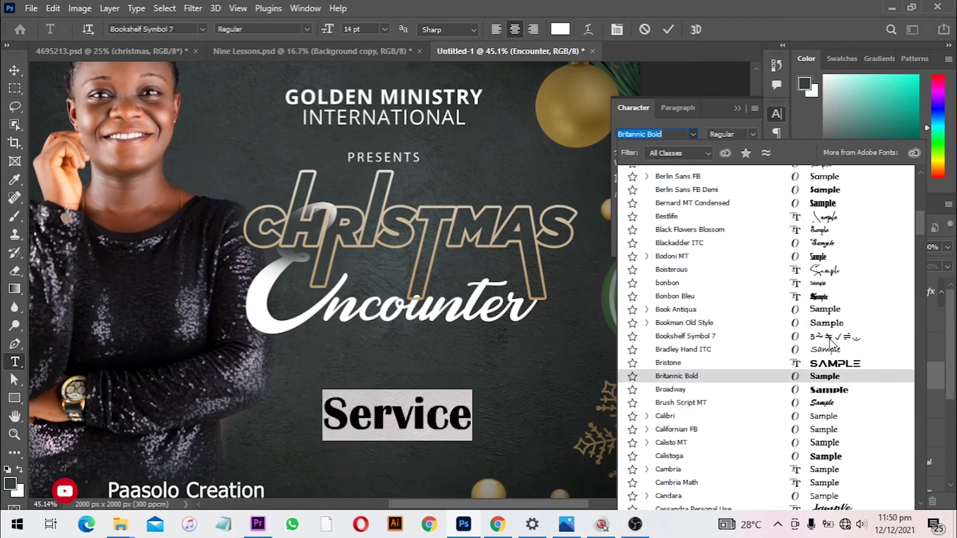
pyautogui.scroll(-5, 830, 354)
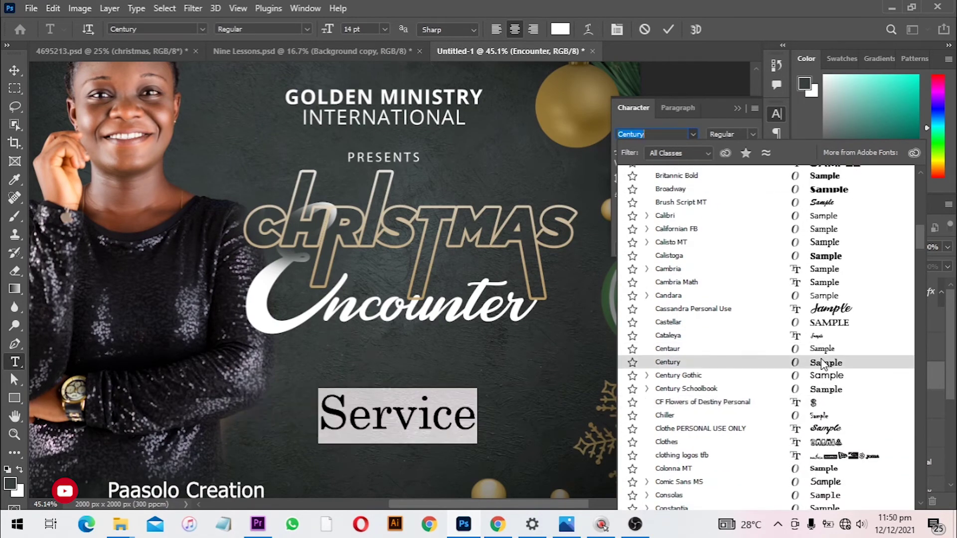
pyautogui.click(828, 364)
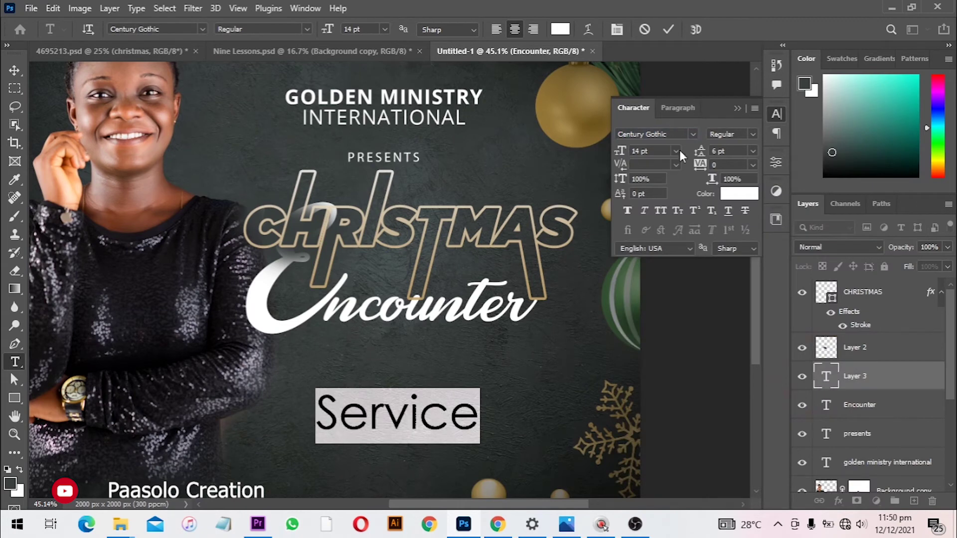
pyautogui.click(671, 31)
pyautogui.press('v')
pyautogui.moveTo(416, 430); pyautogui.dragTo(464, 358)
pyautogui.click(718, 316)
pyautogui.scroll(-2, 471, 328)
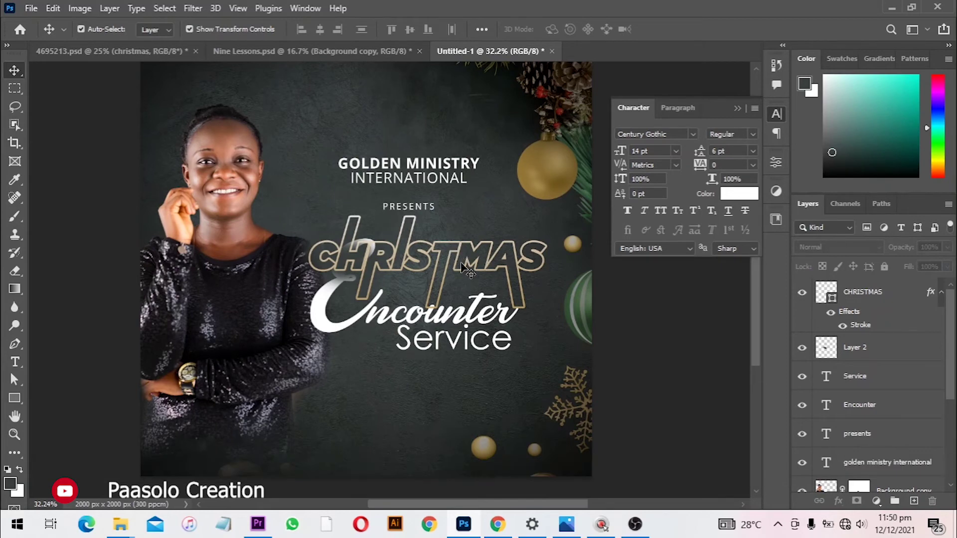
# Add a CHRISTMAS drop shadow: 100% opacity, 11 px distance, 10% spread, 27 px size
pyautogui.click(494, 259)
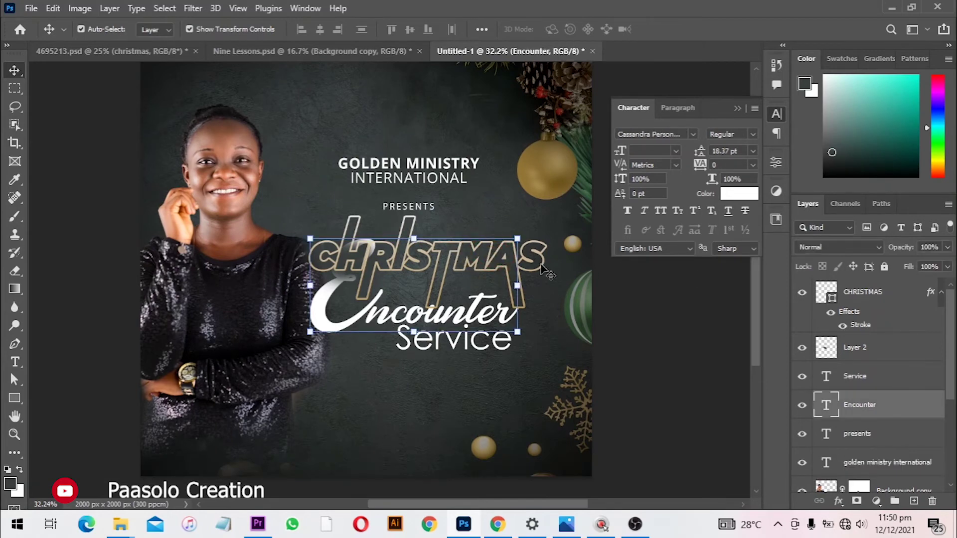
pyautogui.click(530, 246)
pyautogui.scroll(1, 896, 324)
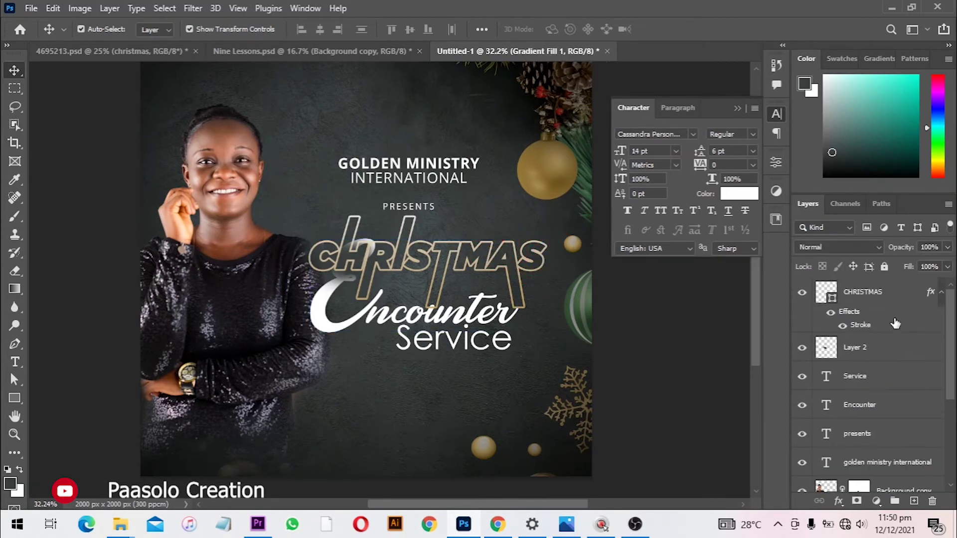
pyautogui.click(862, 300)
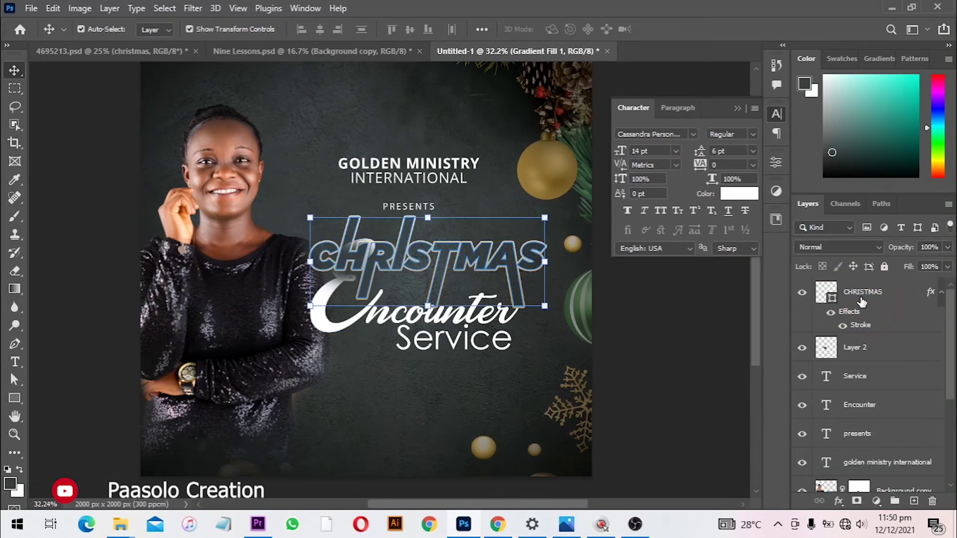
pyautogui.click(841, 502)
pyautogui.click(862, 496)
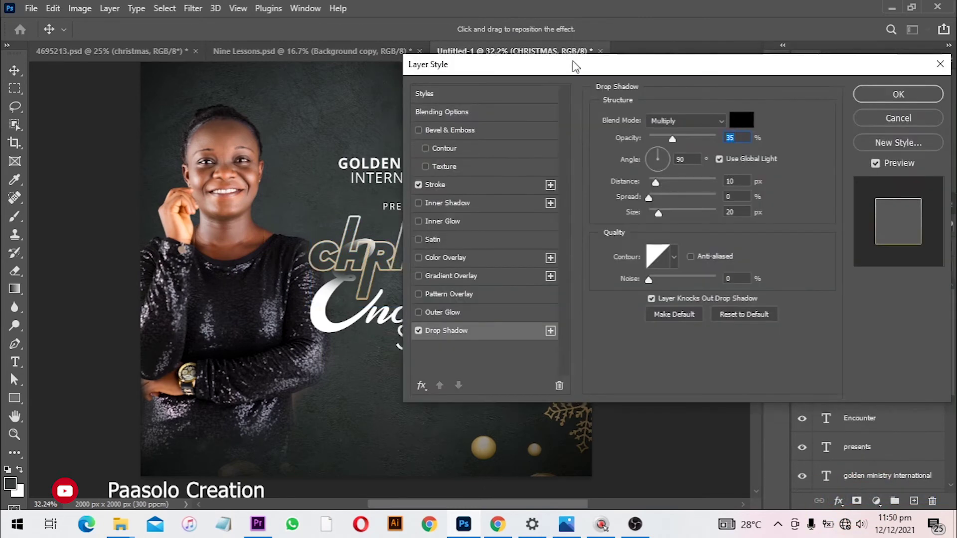
pyautogui.moveTo(577, 56); pyautogui.dragTo(672, 92)
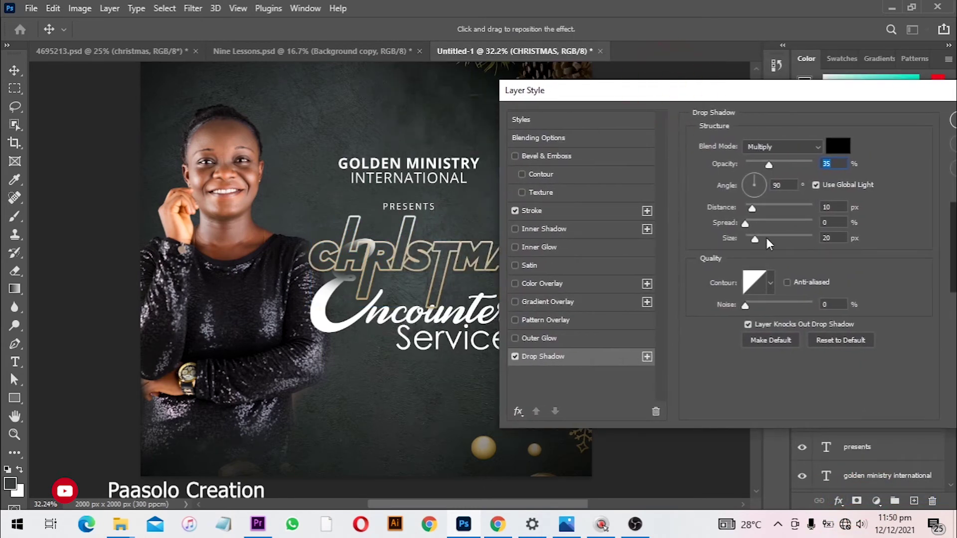
pyautogui.click(820, 167)
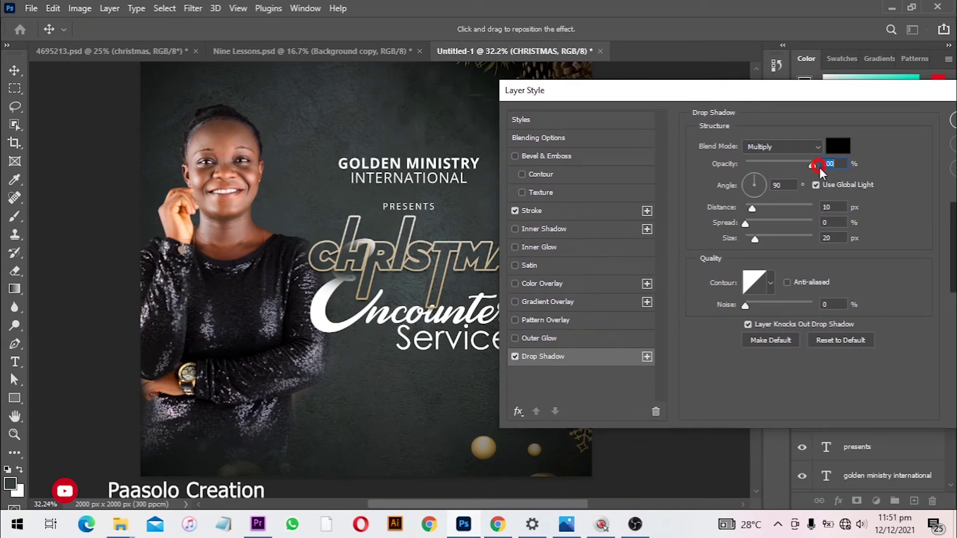
pyautogui.click(754, 207)
pyautogui.moveTo(746, 225); pyautogui.dragTo(758, 239)
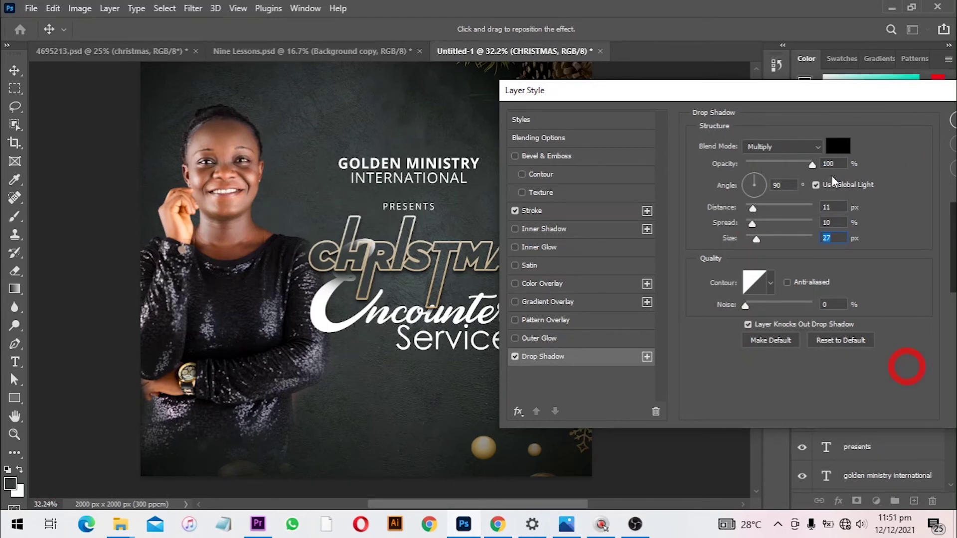
pyautogui.moveTo(780, 98); pyautogui.dragTo(740, 265)
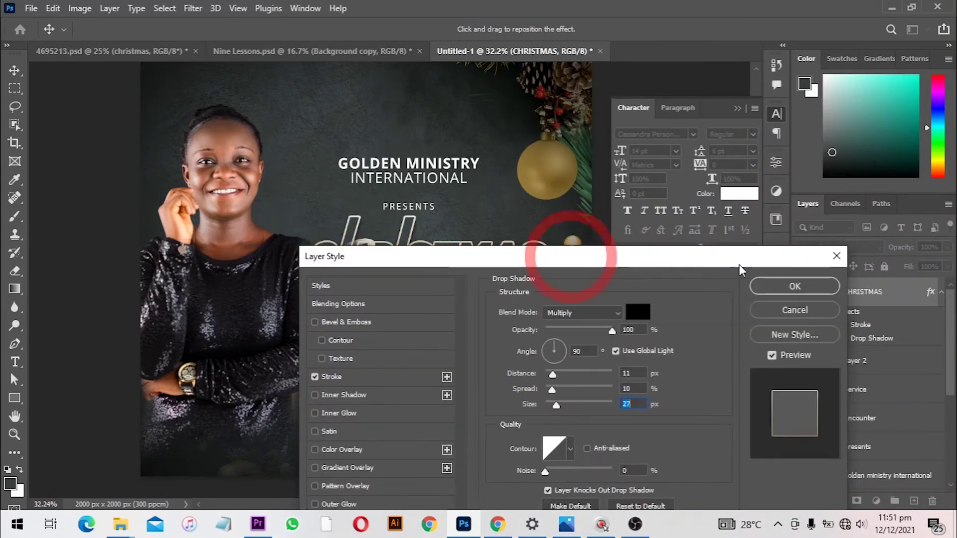
pyautogui.click(767, 285)
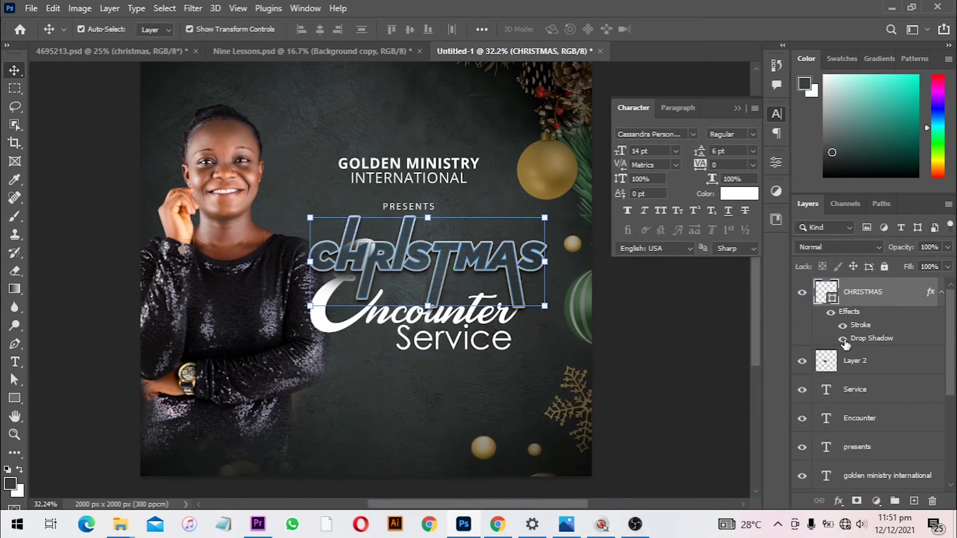
# Compare the title with and without its drop shadow and bounding box
pyautogui.click(843, 339)
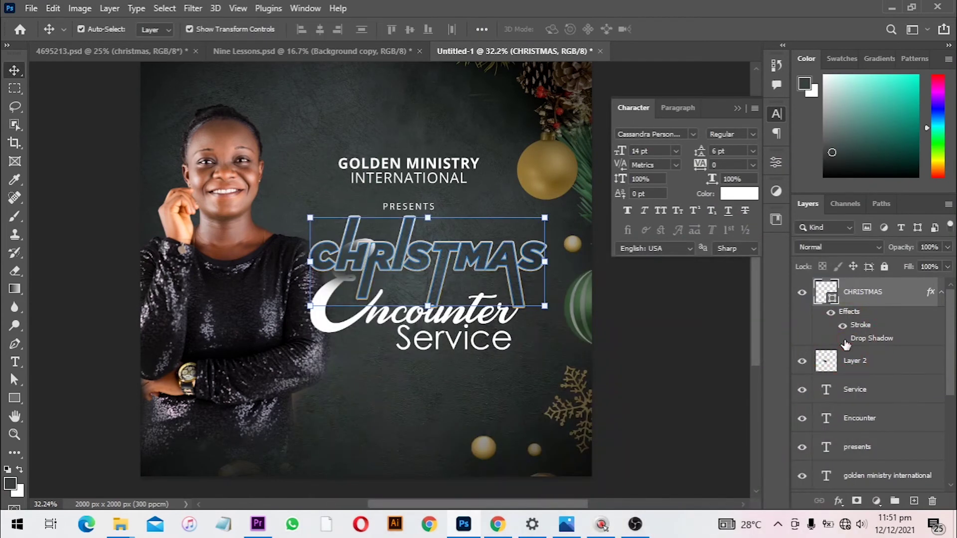
pyautogui.click(843, 339)
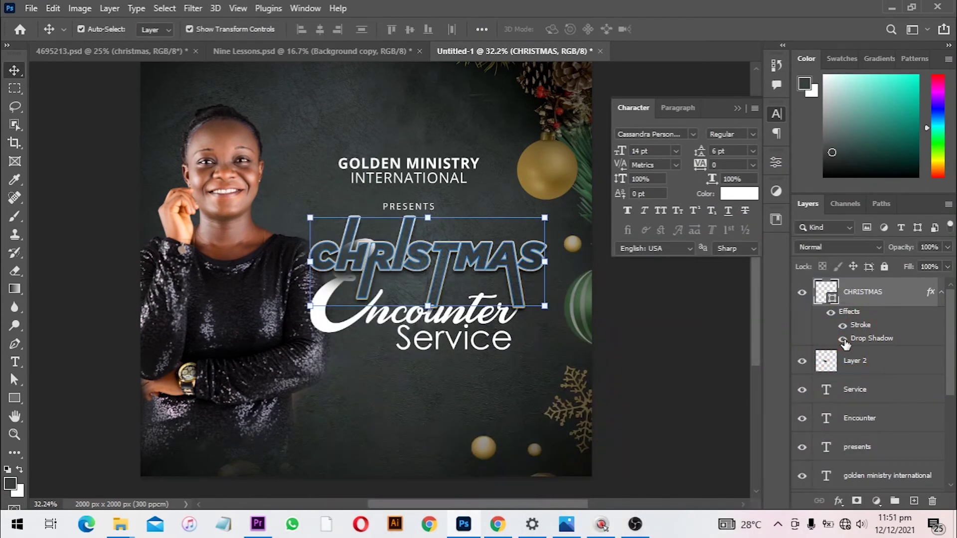
pyautogui.click(199, 29)
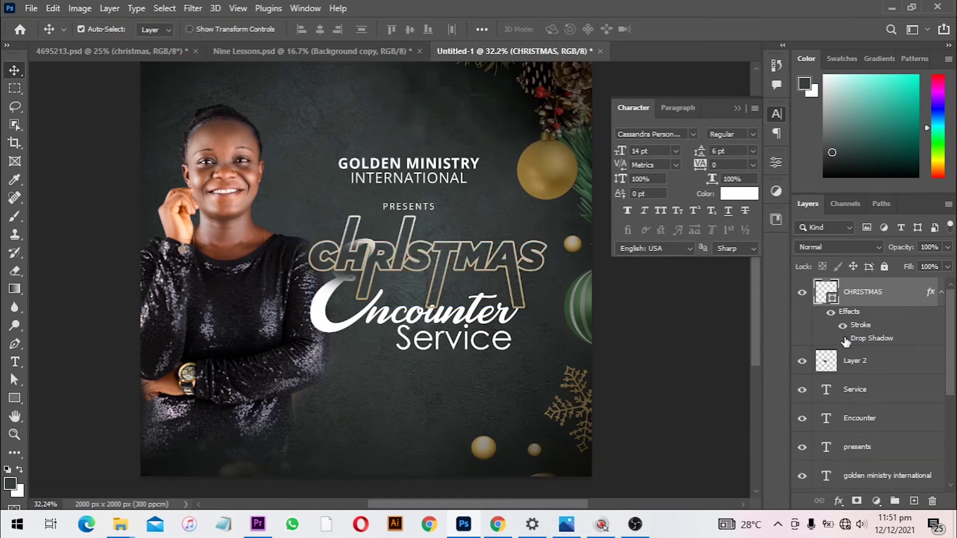
pyautogui.click(843, 339)
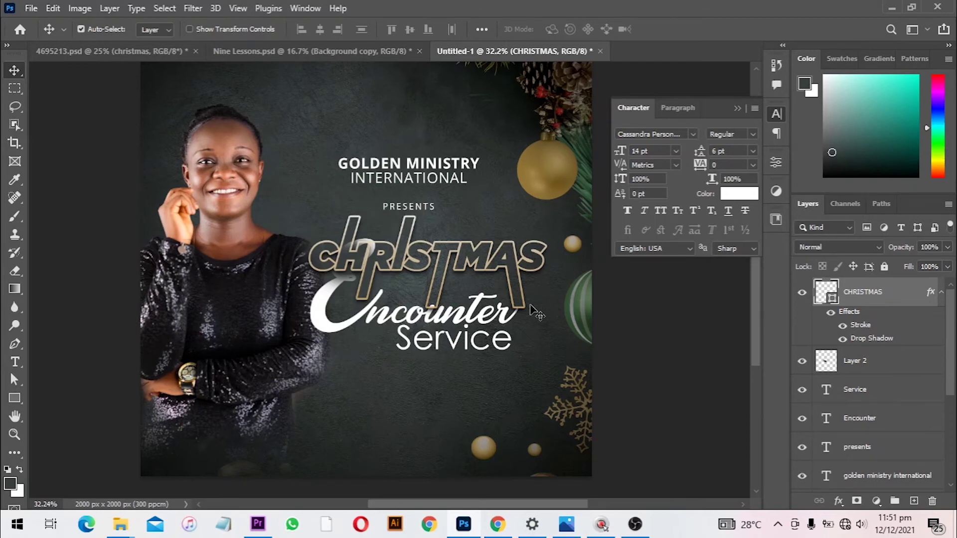
# Nudge Encounter and Service down together and shift GOLDEN MINISTRY and PRESENTS right
pyautogui.click(319, 329)
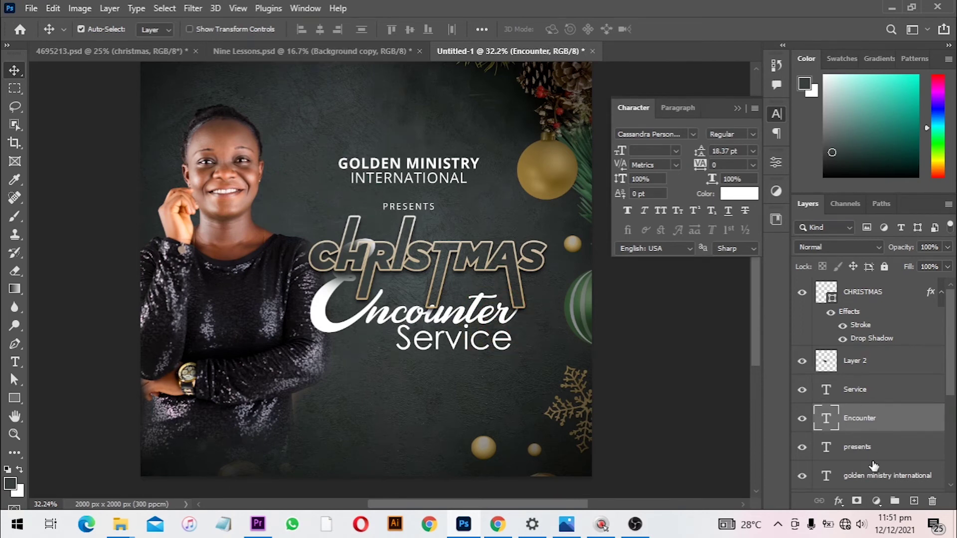
pyautogui.click(191, 28)
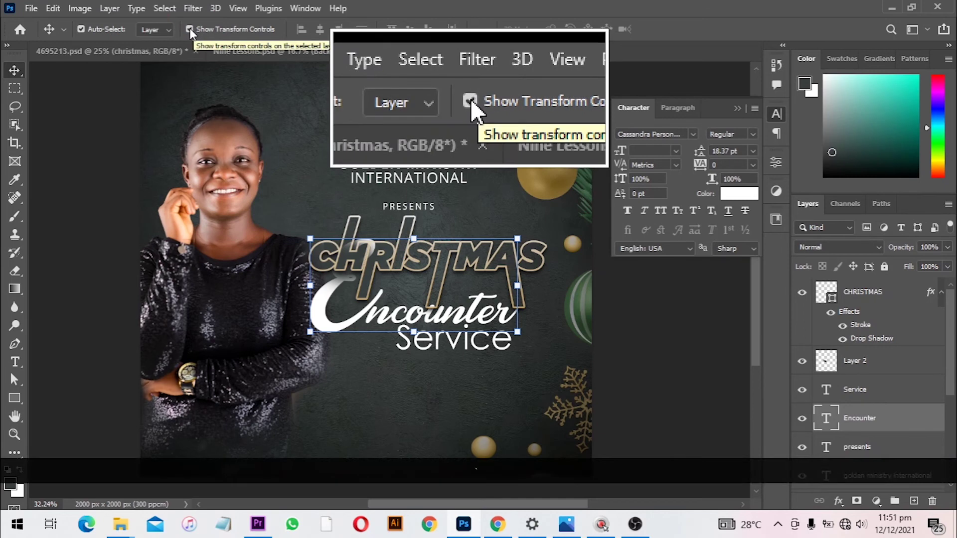
pyautogui.click(190, 29)
pyautogui.click(189, 29)
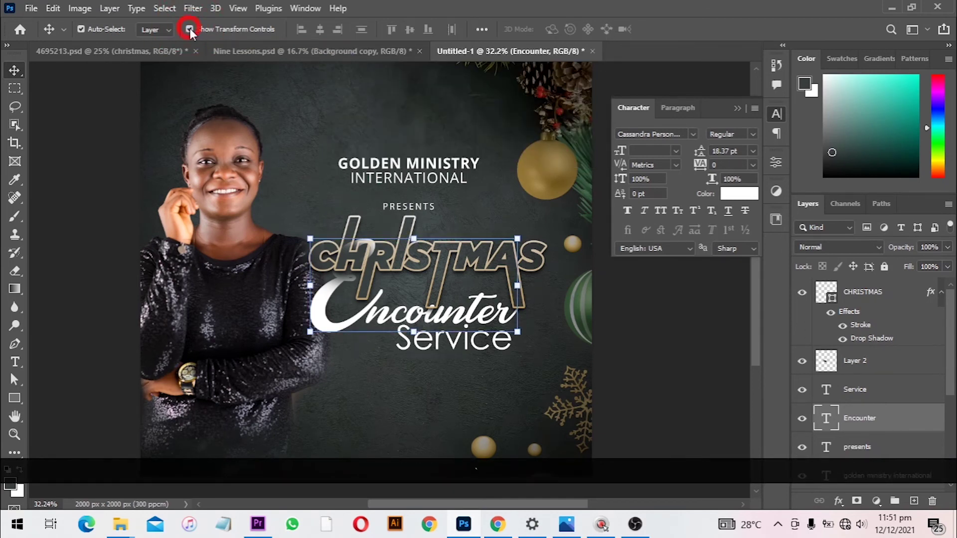
pyautogui.press('ctrl')
pyautogui.keyDown('ctrl'); pyautogui.click(876, 390); pyautogui.keyUp('ctrl')
pyautogui.press('Down')
pyautogui.press('Down')
pyautogui.press('Down')
pyautogui.press('Down')
pyautogui.press('Down')
pyautogui.press('Down')
pyautogui.press('Down')
pyautogui.press('Down')
pyautogui.press('Down')
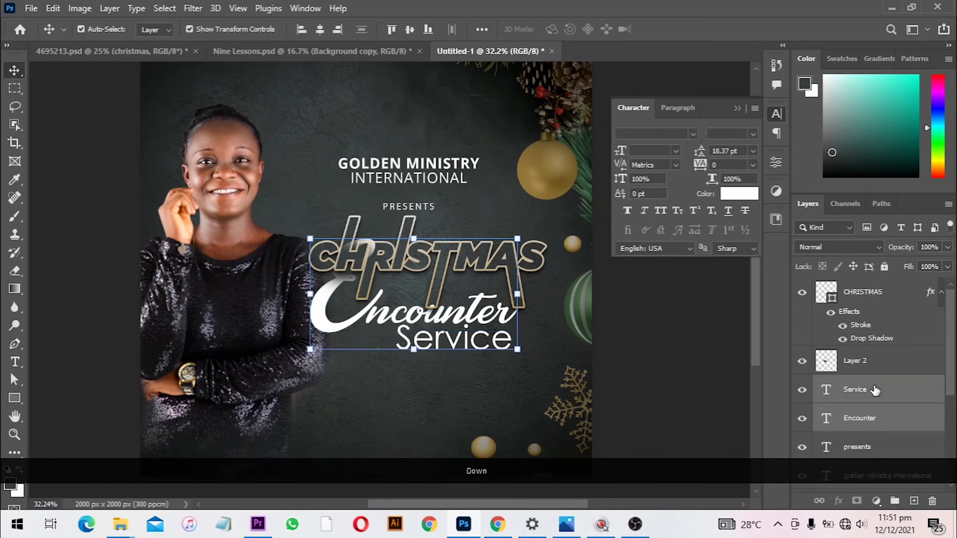
pyautogui.press('Down')
pyautogui.press('Down')
pyautogui.press('Down')
pyautogui.press('Down')
pyautogui.press('Down')
pyautogui.press('Down')
pyautogui.press('Down')
pyautogui.press('Down')
pyautogui.press('Down')
pyautogui.press('Down')
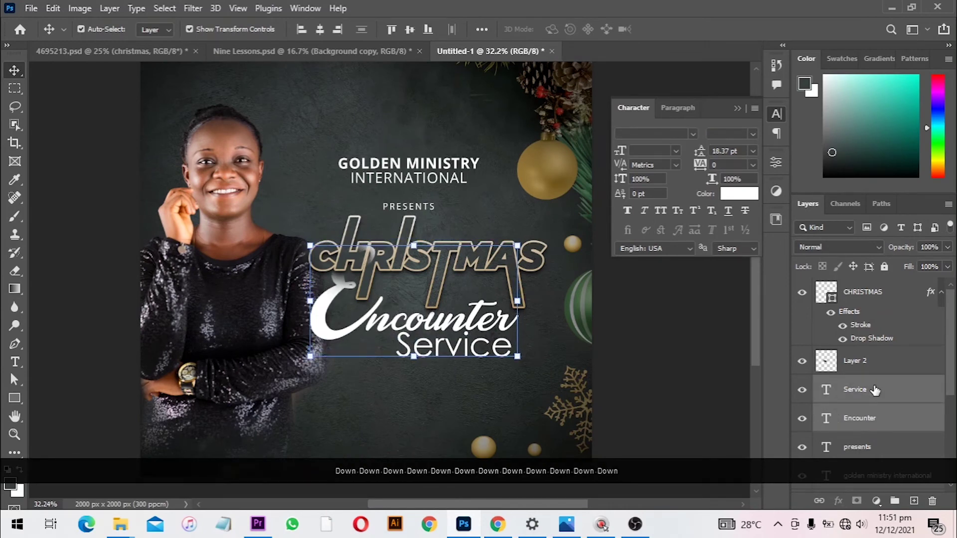
pyautogui.scroll(-2, 473, 214)
pyautogui.moveTo(457, 216); pyautogui.dragTo(474, 210)
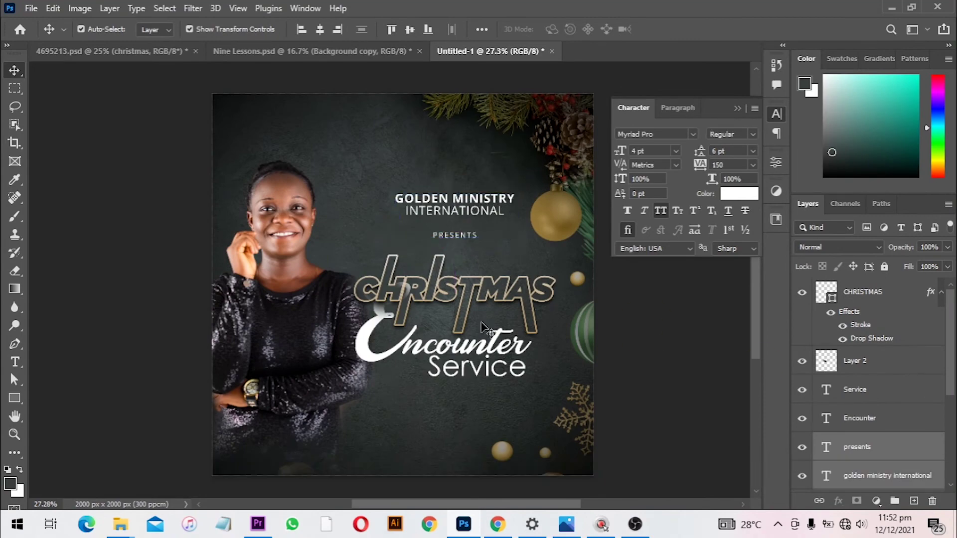
# Recolour the Encounter script to golden yellow (f6cc24)
pyautogui.scroll(2, 723, 324)
pyautogui.click(863, 418)
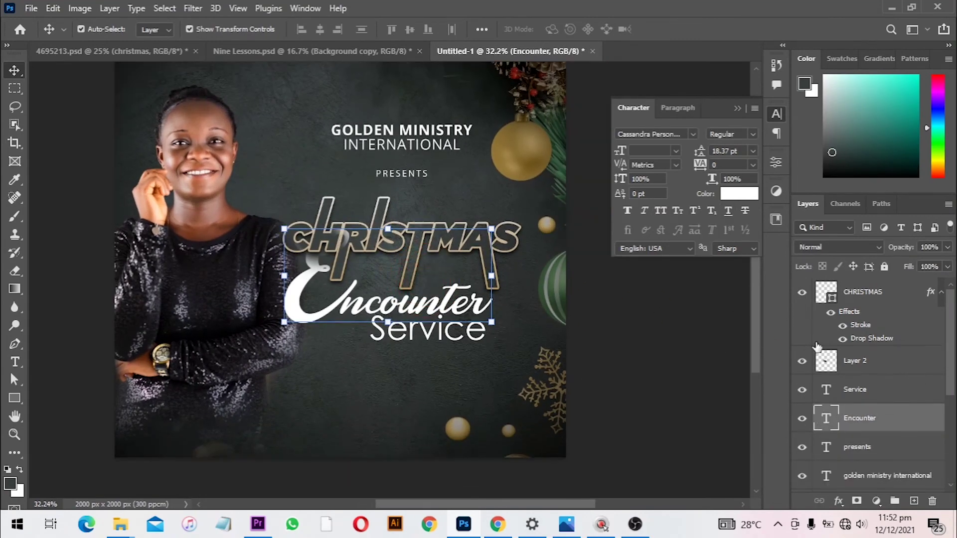
pyautogui.click(753, 195)
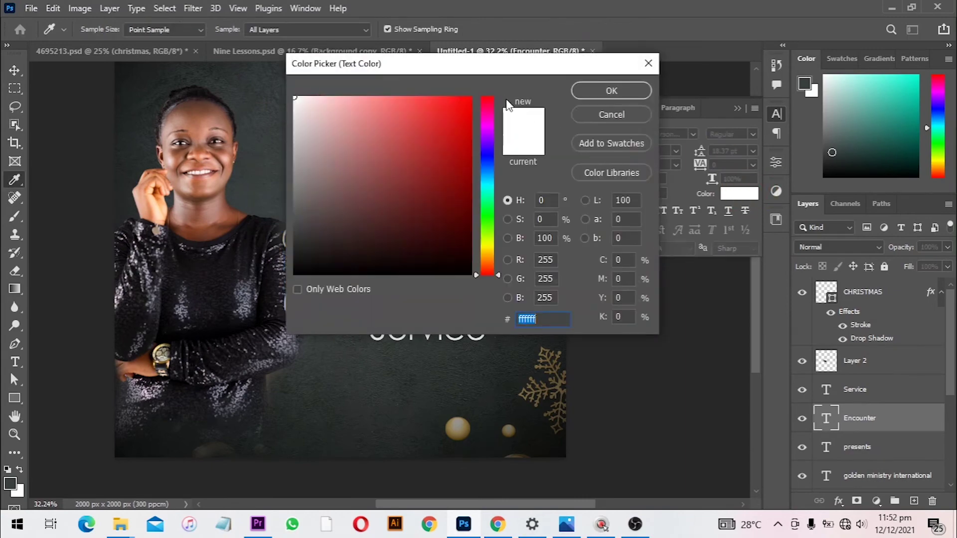
pyautogui.moveTo(501, 64); pyautogui.dragTo(820, 69)
pyautogui.moveTo(524, 150)
pyautogui.mouseDown()
pyautogui.moveTo(521, 167)
pyautogui.moveTo(521, 159)
pyautogui.mouseUp()
pyautogui.click(765, 108)
pyautogui.click(932, 100)
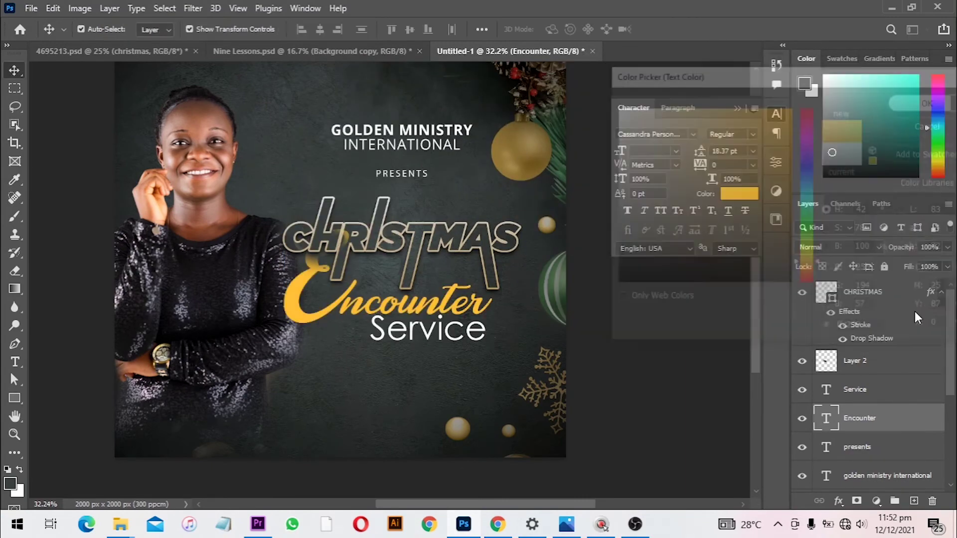
# Copy the CHRISTMAS drop shadow onto the Encounter text
pyautogui.scroll(2, 856, 354)
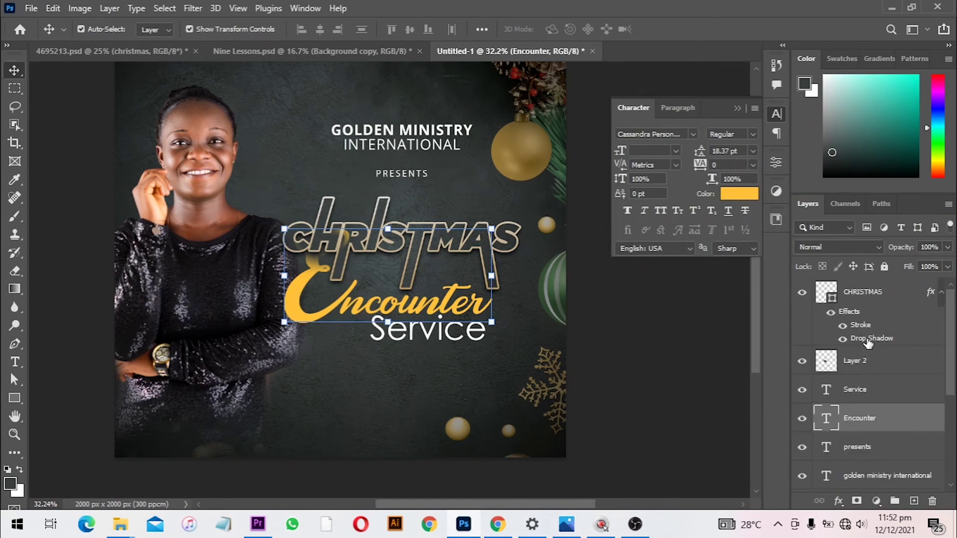
pyautogui.moveTo(869, 343); pyautogui.dragTo(881, 421)
pyautogui.scroll(-1, 274, 176)
# Add a two-line caption at the lower left with the speaker's name above her nickname
pyautogui.press('t')
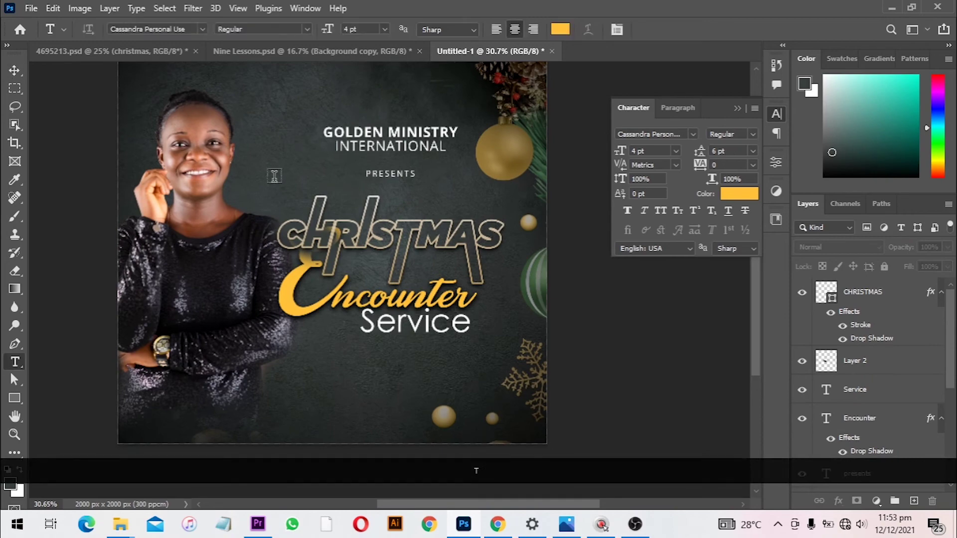
pyautogui.click(181, 399)
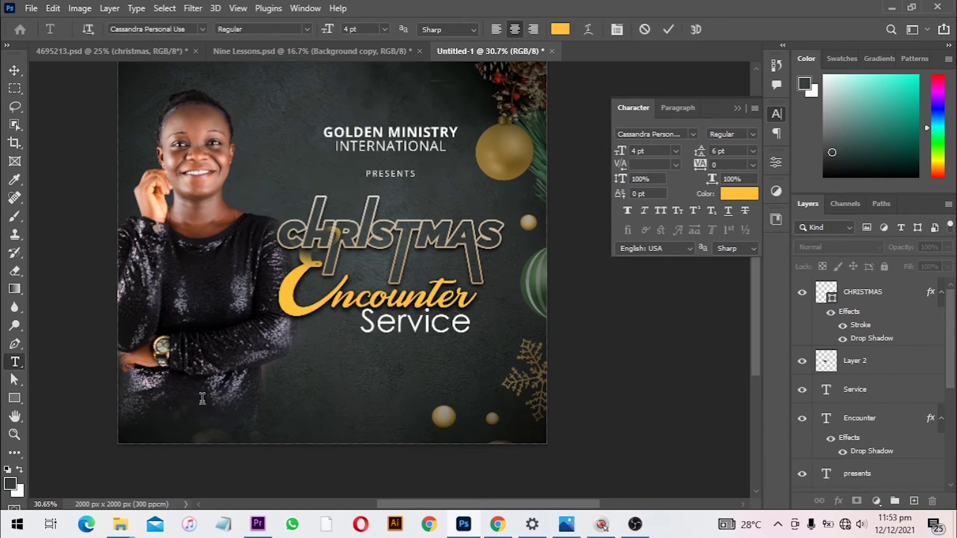
pyautogui.press('Return')
pyautogui.write('(Golden)')
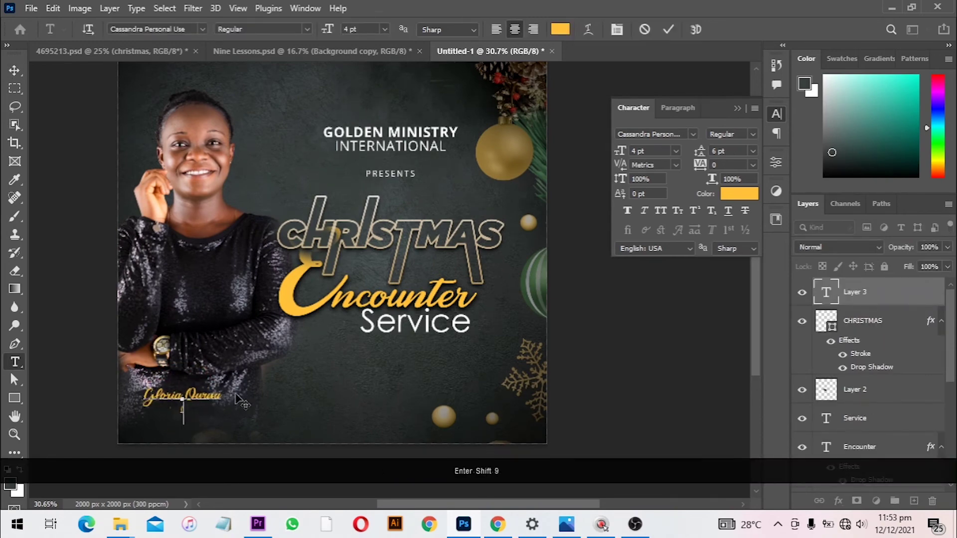
pyautogui.scroll(1, 170, 401)
pyautogui.scroll(3, 172, 406)
# Make the caption white (ffffff) and tighten its line spacing
pyautogui.hotkey('ctrl', 'a')
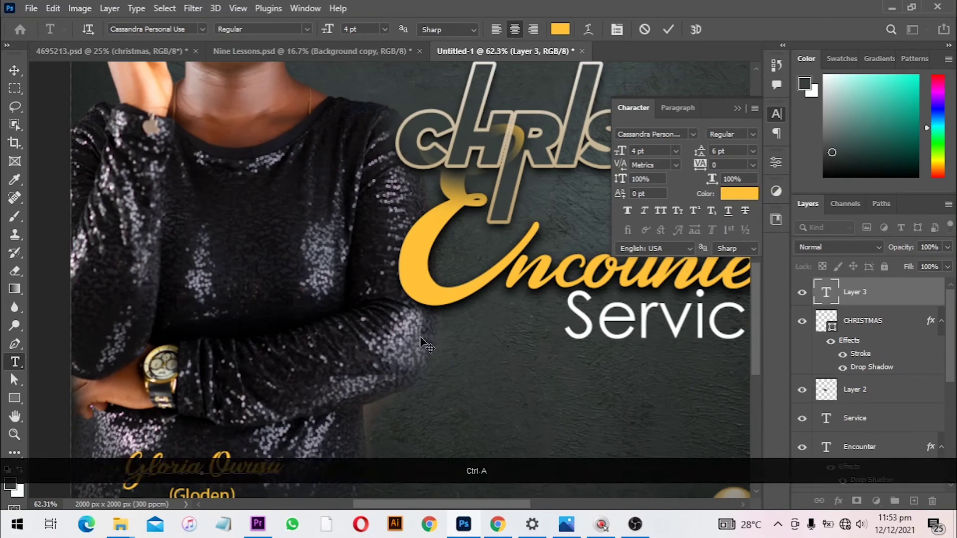
pyautogui.moveTo(759, 346); pyautogui.dragTo(756, 366)
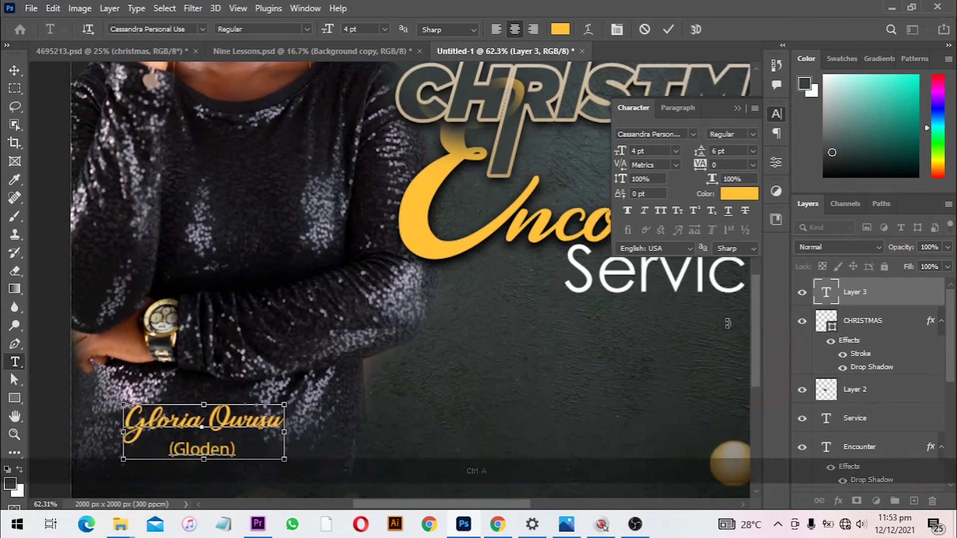
pyautogui.click(742, 194)
pyautogui.write('ffffff')
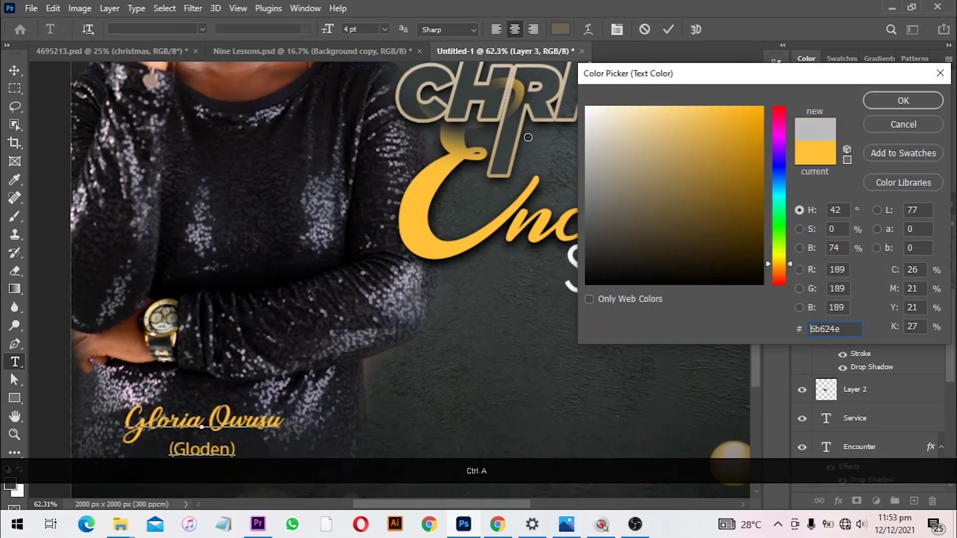
pyautogui.press('Return')
pyautogui.hotkey('alt', 'Up')
pyautogui.hotkey('alt', 'Up')
pyautogui.hotkey('alt', 'Up')
pyautogui.hotkey('alt', 'Up')
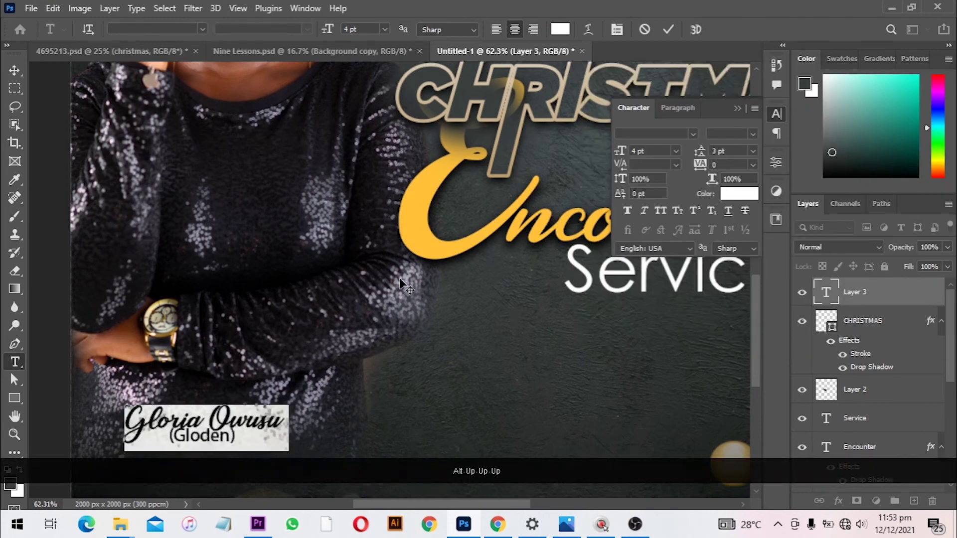
pyautogui.hotkey('alt', 'Down')
pyautogui.hotkey('ctrl', 'Return')
pyautogui.hscroll(5, 449, 294)
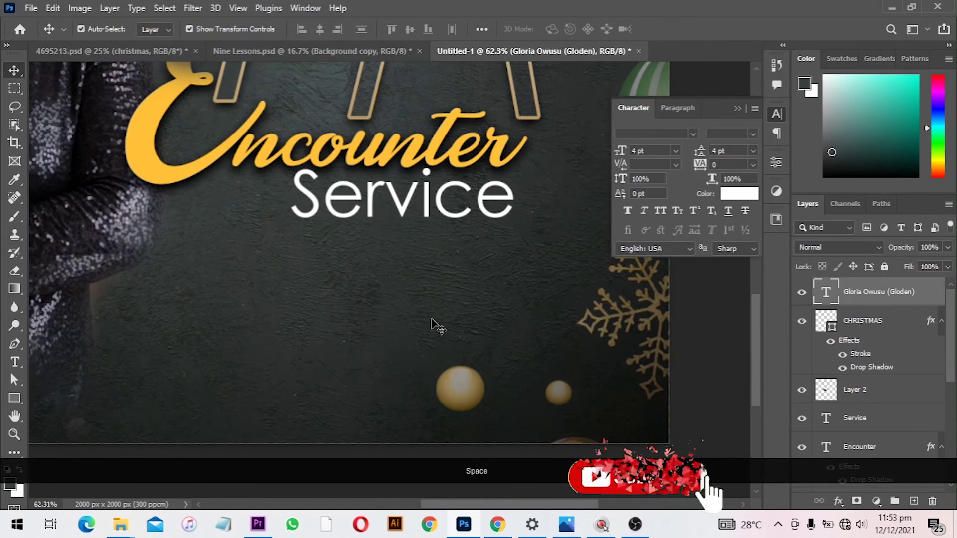
pyautogui.press('t')
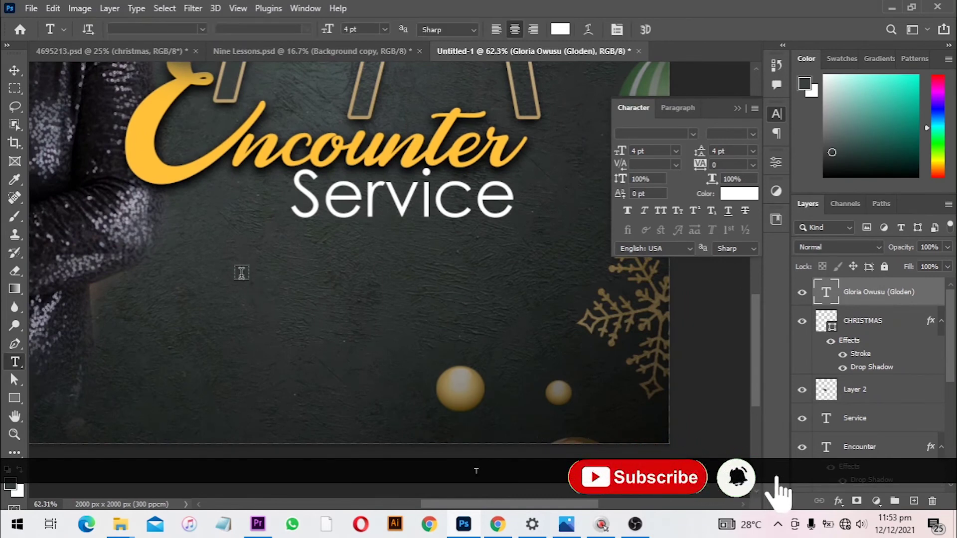
# Add a bold '29' text below Service
pyautogui.click(240, 274)
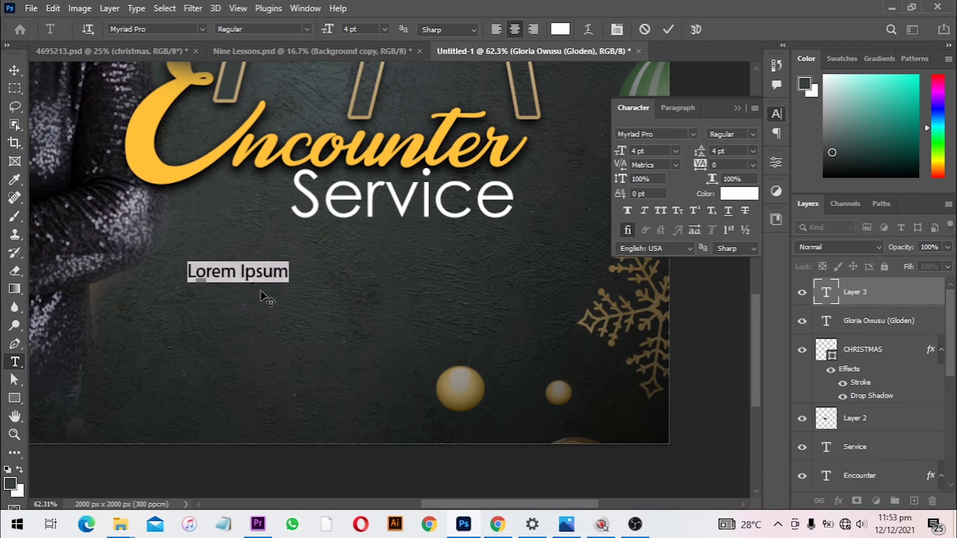
pyautogui.write('29')
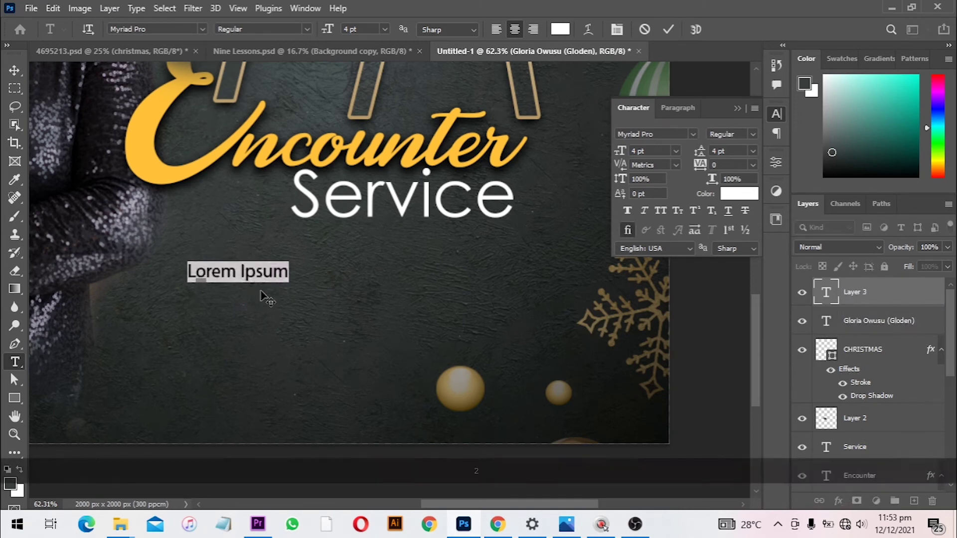
pyautogui.click(753, 133)
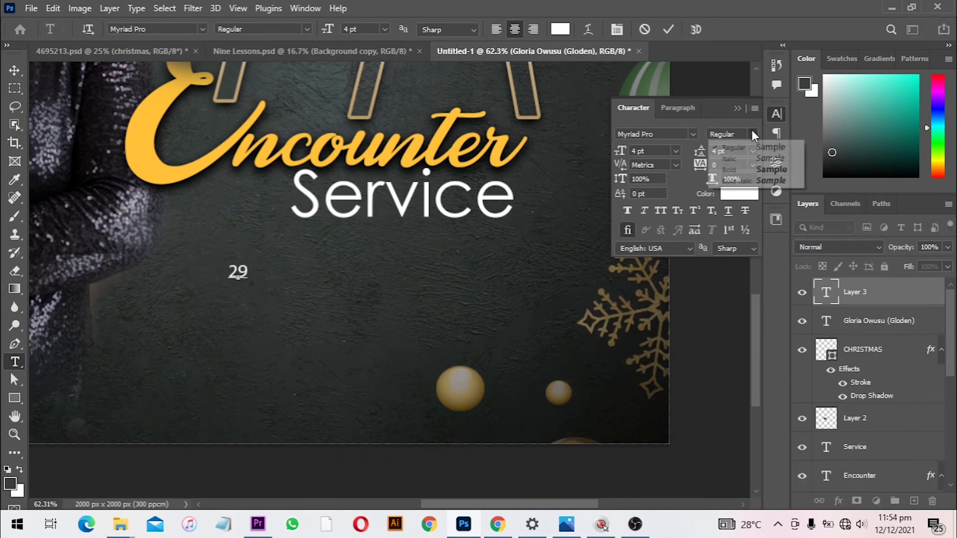
pyautogui.click(729, 170)
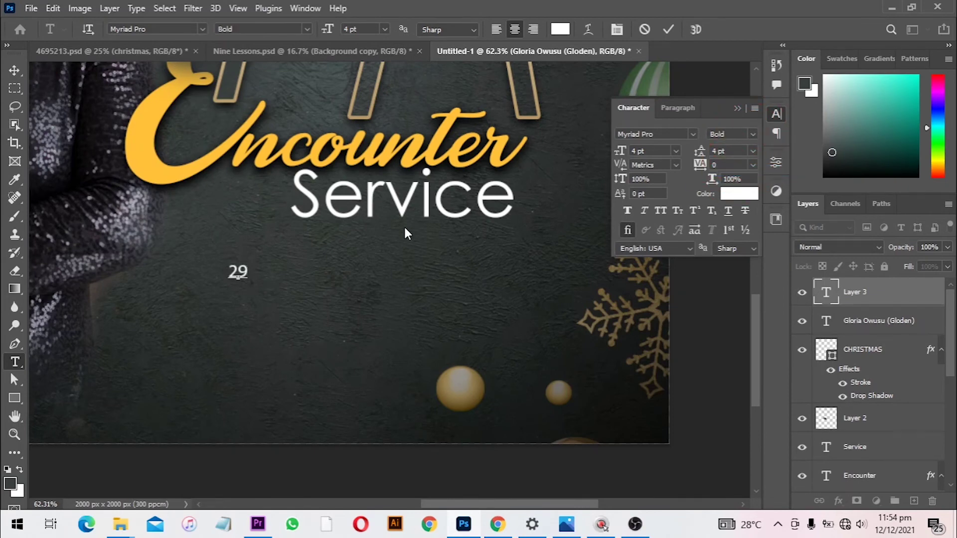
pyautogui.hotkey('ctrl', 'a')
pyautogui.click(752, 134)
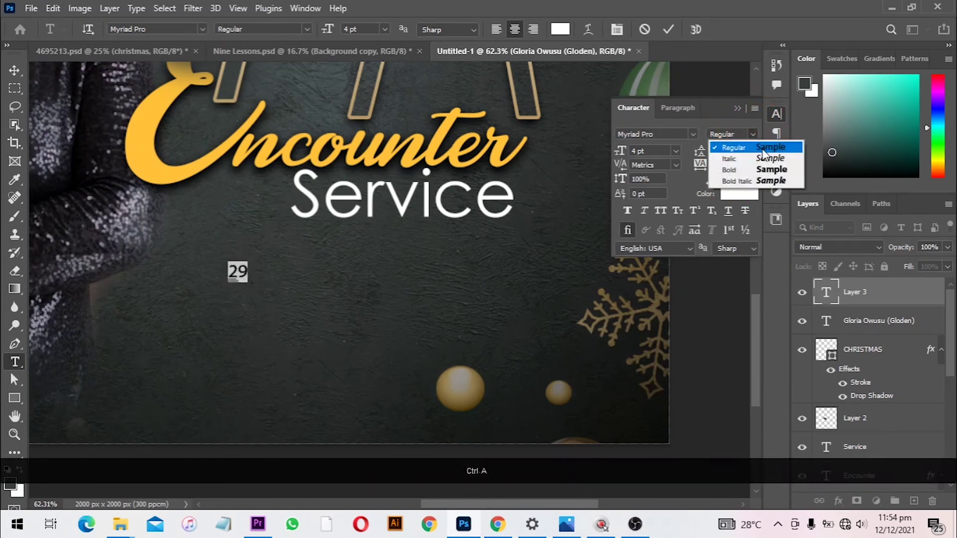
pyautogui.click(729, 170)
pyautogui.click(669, 30)
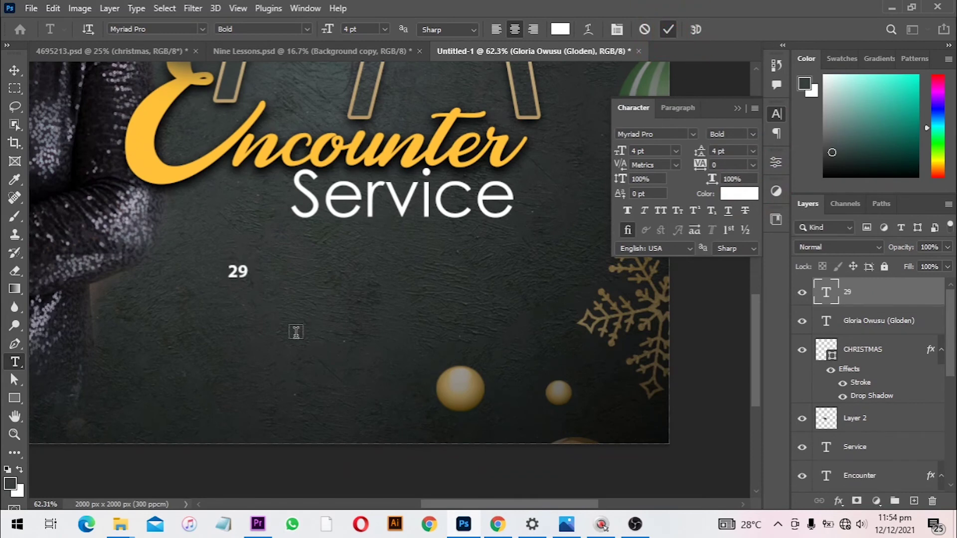
# Scale the 29 up about three times and shift it right
pyautogui.press('v')
pyautogui.click(250, 261)
pyautogui.moveTo(278, 242); pyautogui.dragTo(274, 239)
pyautogui.moveTo(267, 280); pyautogui.dragTo(304, 279)
pyautogui.press('Return')
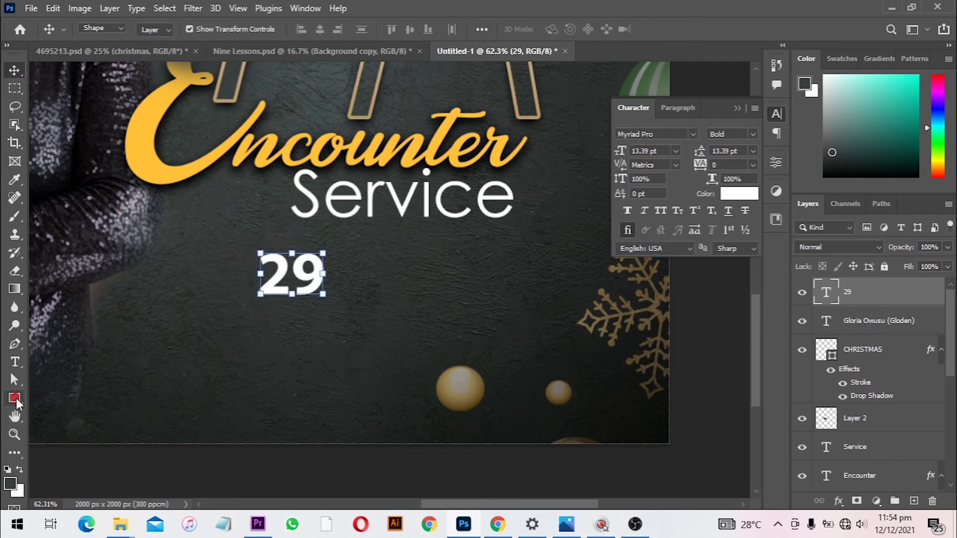
# Draw a small box right of the 29 with no outline and Encounter's yellow fill
pyautogui.click(15, 398)
pyautogui.moveTo(334, 254); pyautogui.dragTo(386, 297)
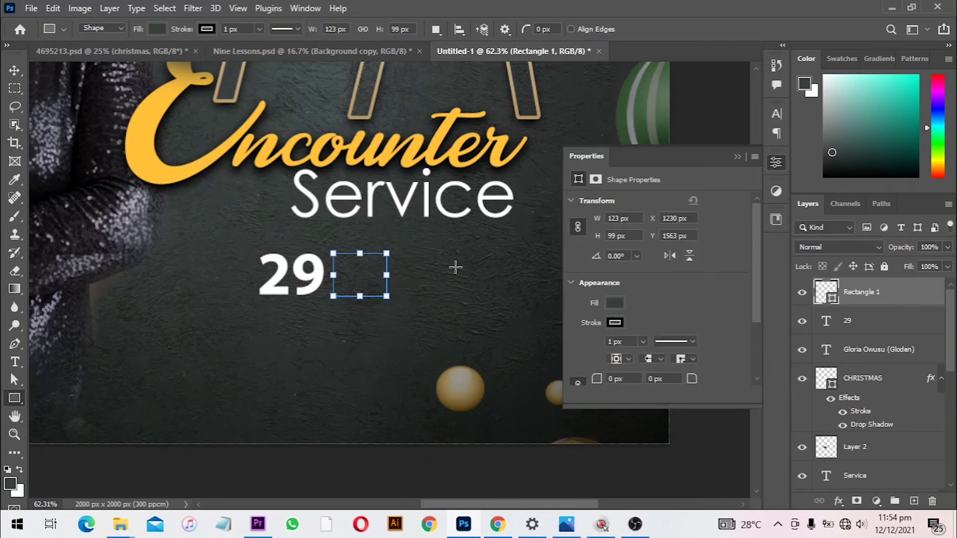
pyautogui.click(614, 307)
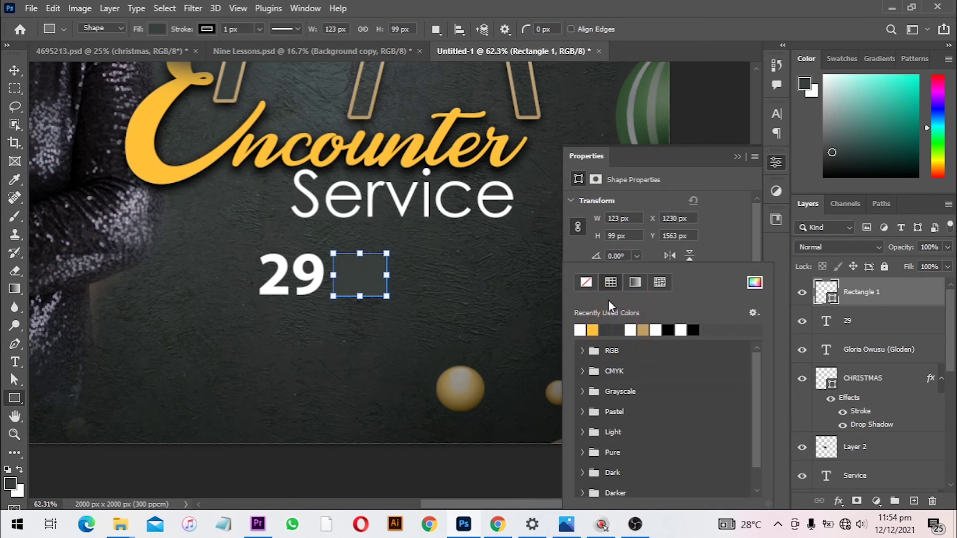
pyautogui.click(587, 282)
pyautogui.click(606, 304)
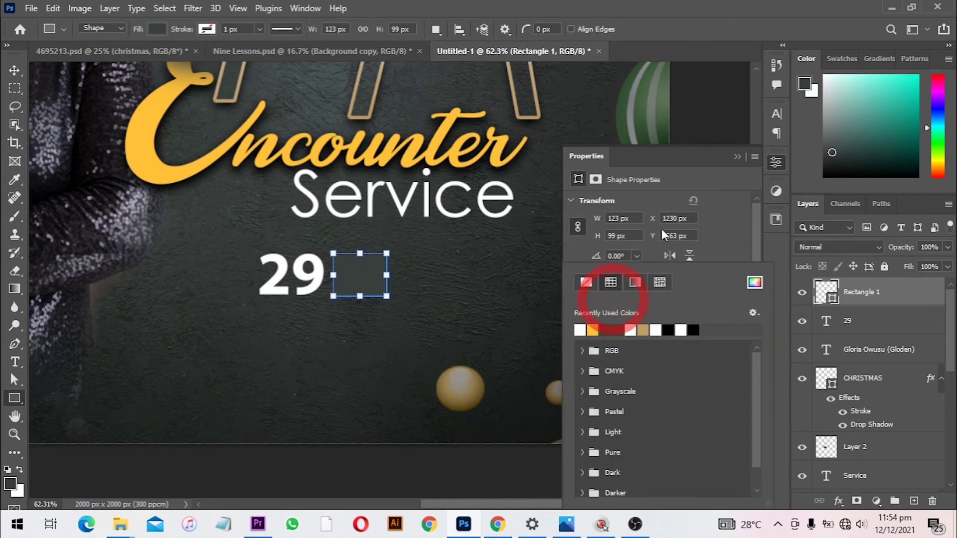
pyautogui.click(756, 283)
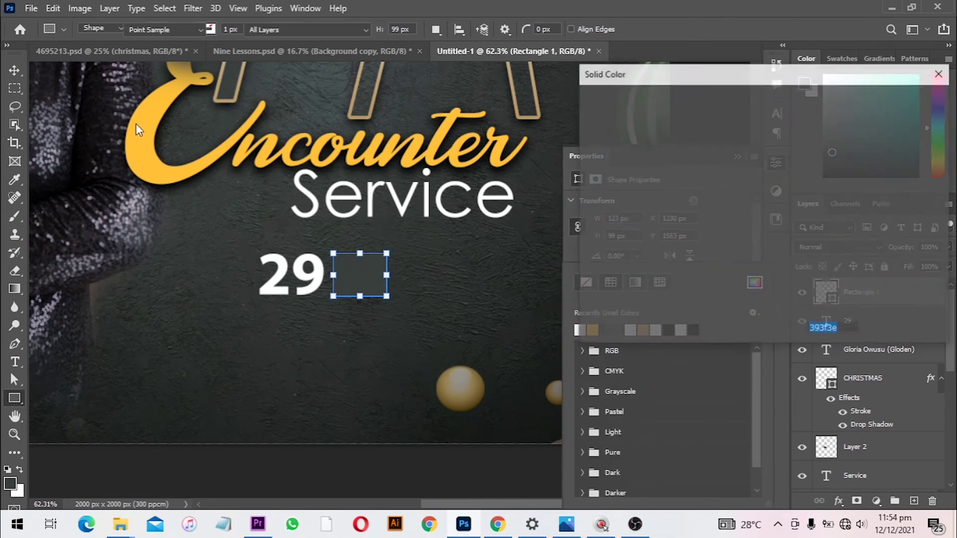
pyautogui.click(143, 160)
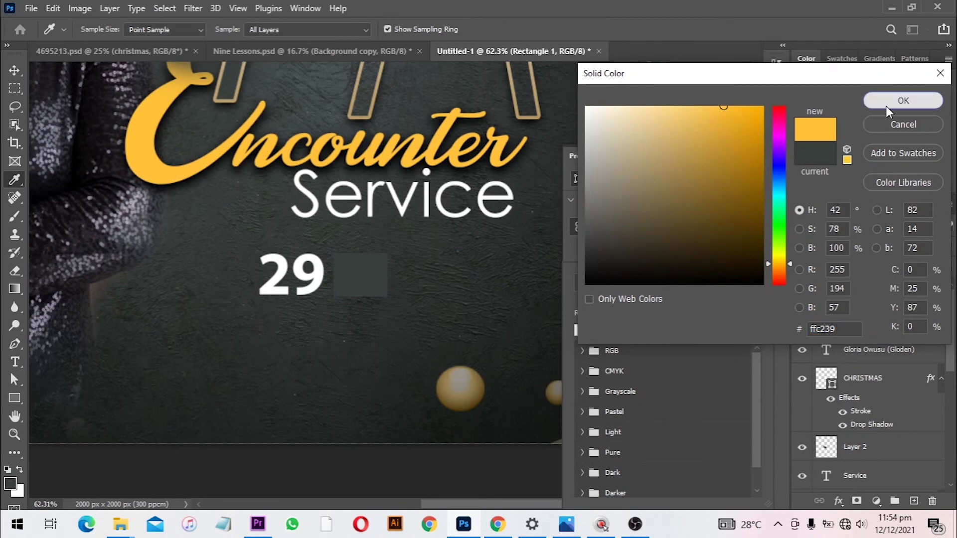
pyautogui.click(888, 104)
# Nudge the box against the 29 and move both together to the right
pyautogui.press('v')
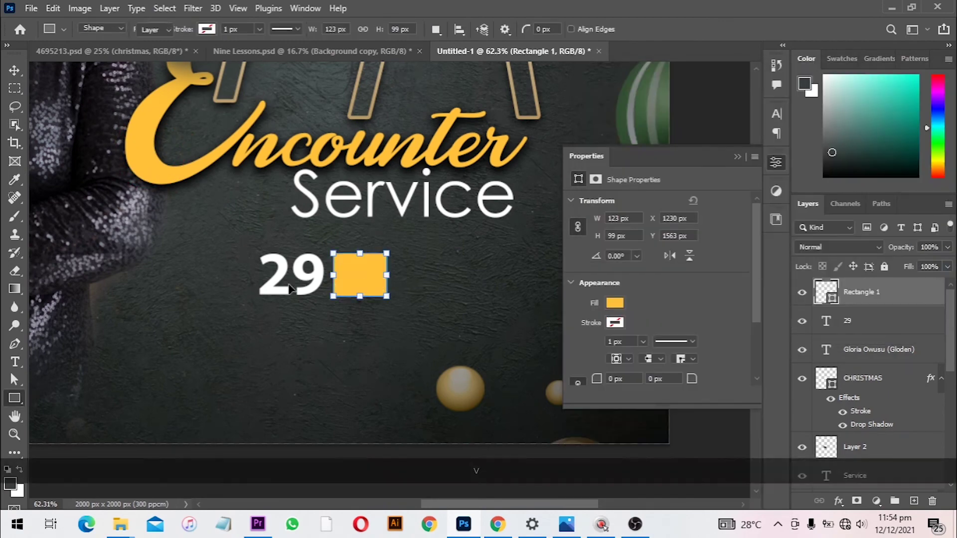
pyautogui.press('shift')
pyautogui.press('Left')
pyautogui.press('Left')
pyautogui.press('Left')
pyautogui.press('Left')
pyautogui.press('Left')
pyautogui.press('Left')
pyautogui.press('Left')
pyautogui.press('Left')
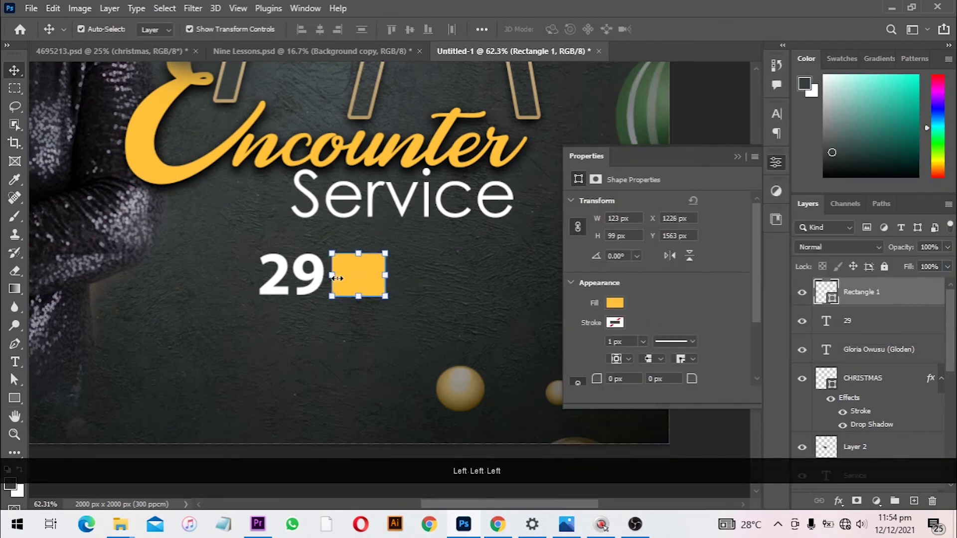
pyautogui.press('shift')
pyautogui.keyDown('shift'); pyautogui.click(269, 273); pyautogui.keyUp('shift')
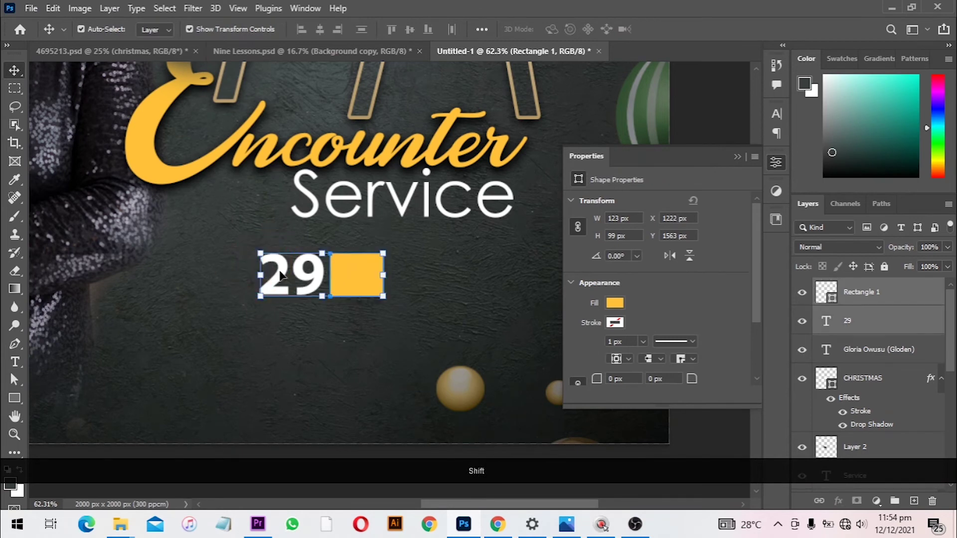
pyautogui.moveTo(269, 273); pyautogui.dragTo(310, 274)
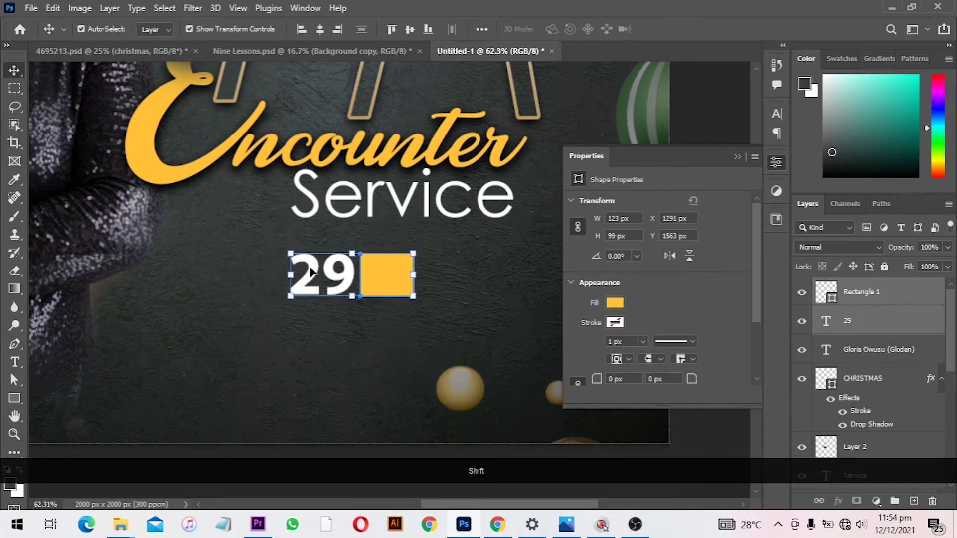
pyautogui.click(332, 348)
pyautogui.scroll(2, 335, 314)
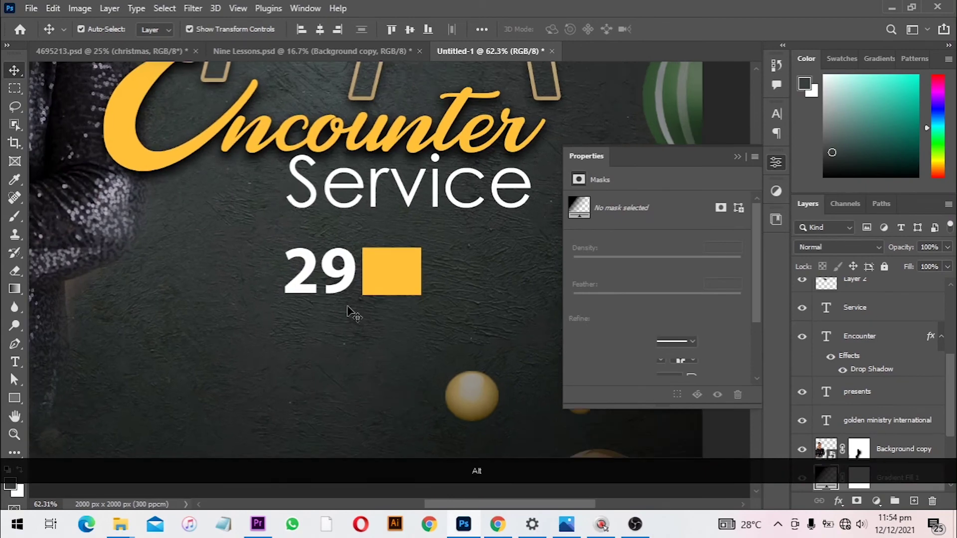
pyautogui.scroll(3, 348, 307)
# Add the word 'December' and set it to 2 pt
pyautogui.press('t')
pyautogui.scroll(-3, 267, 391)
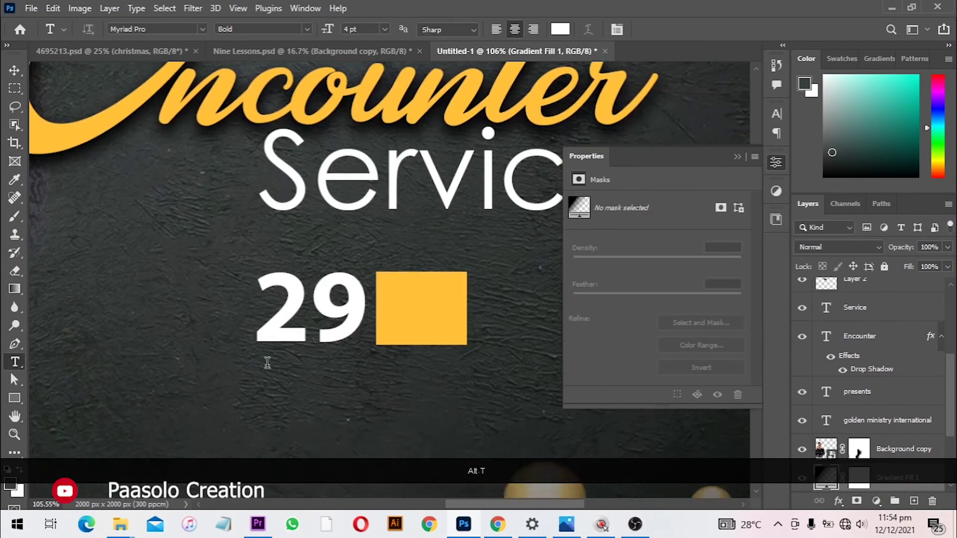
pyautogui.click(267, 364)
pyautogui.write('December')
pyautogui.press('KP_Enter')
pyautogui.press('v')
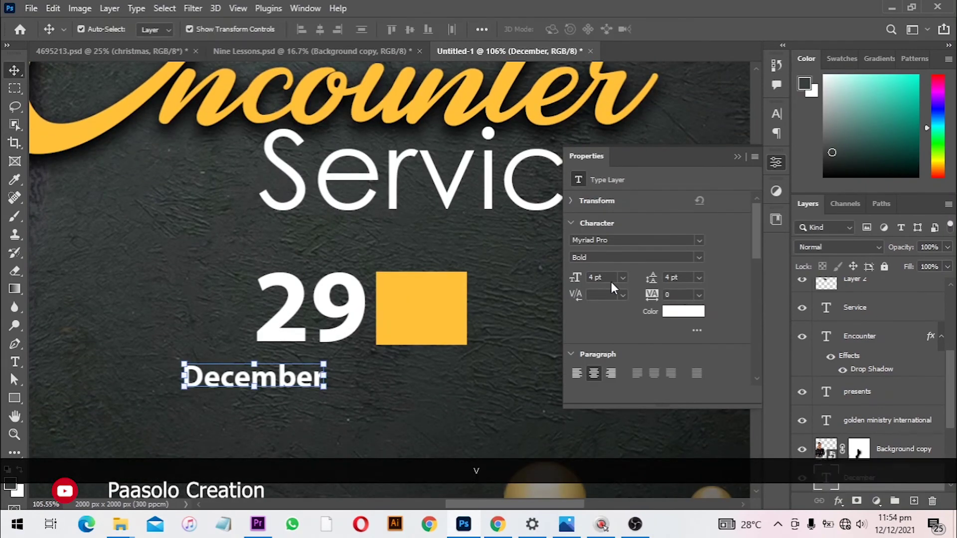
pyautogui.click(611, 280)
pyautogui.write('2')
pyautogui.press('KP_Enter')
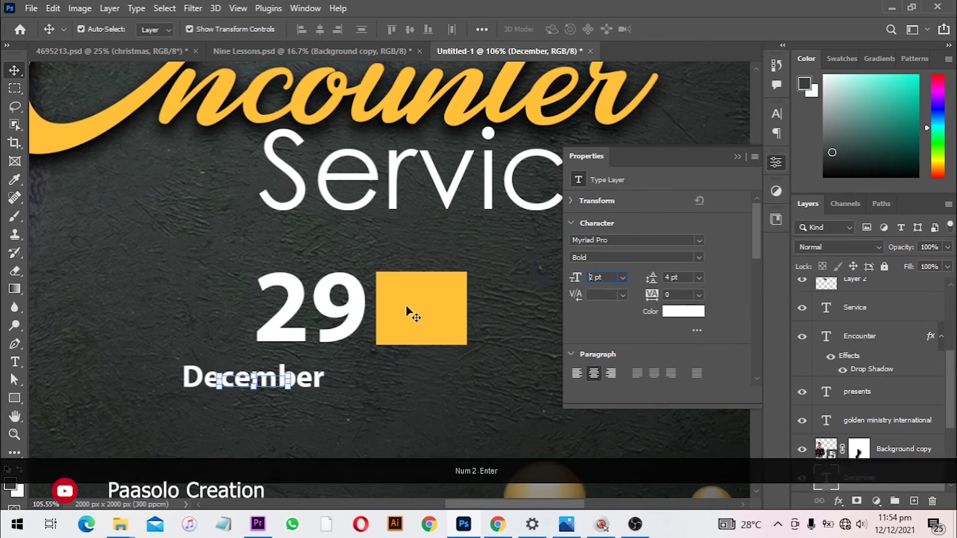
pyautogui.click(169, 318)
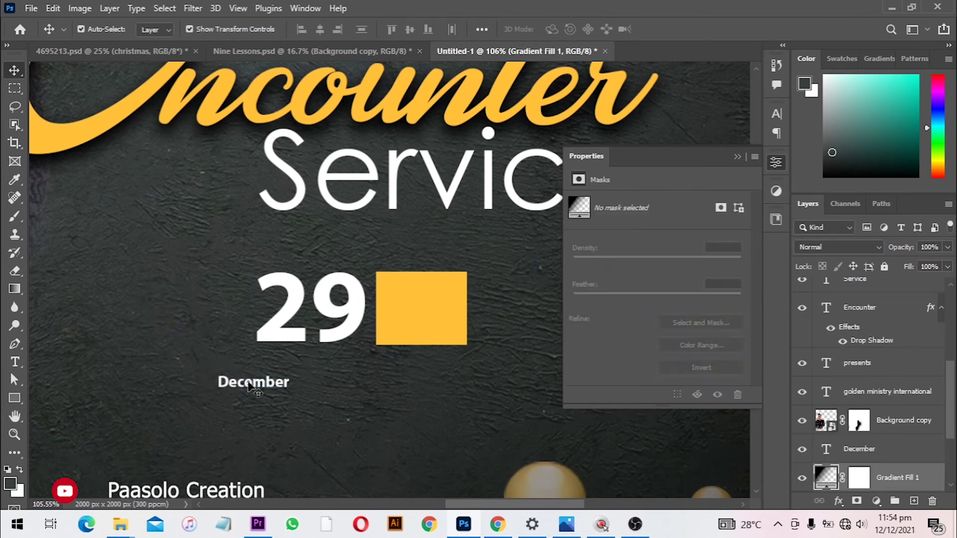
# Place December under the 29, enlarge it to match, and centre it horizontally
pyautogui.moveTo(254, 388); pyautogui.dragTo(331, 357)
pyautogui.hotkey('ctrl', 't')
pyautogui.hotkey('ctrl', 'z')
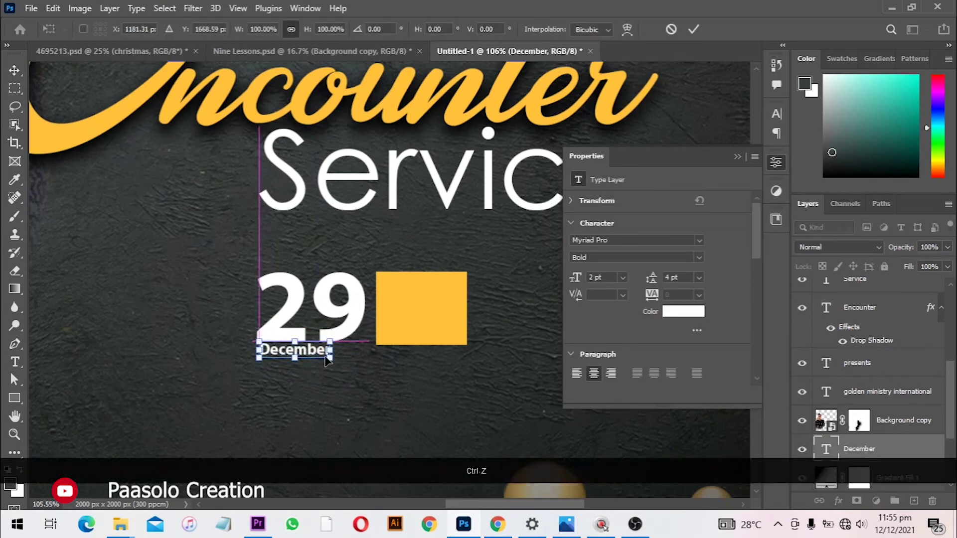
pyautogui.moveTo(352, 365)
pyautogui.mouseDown()
pyautogui.moveTo(355, 351)
pyautogui.moveTo(352, 360)
pyautogui.mouseUp()
pyautogui.doubleClick(349, 305)
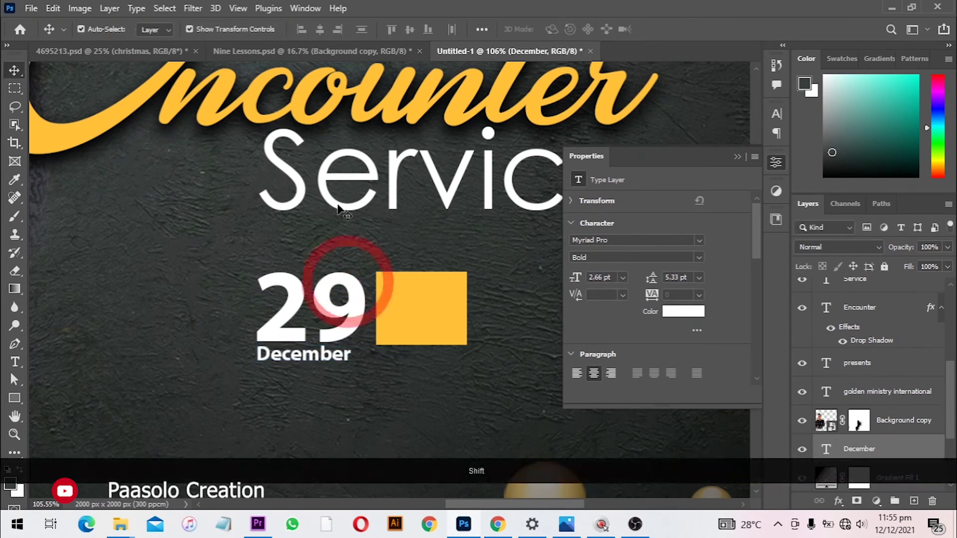
pyautogui.click(321, 29)
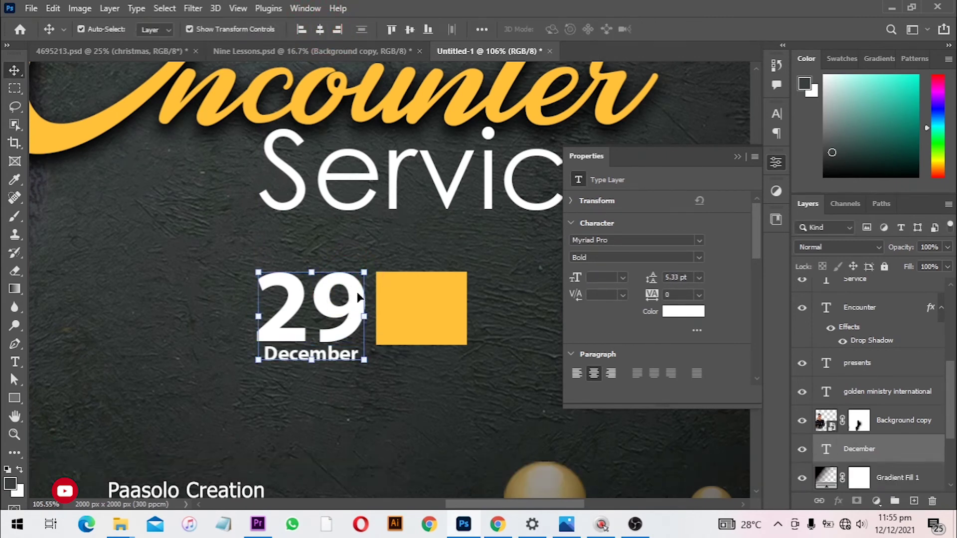
pyautogui.click(421, 251)
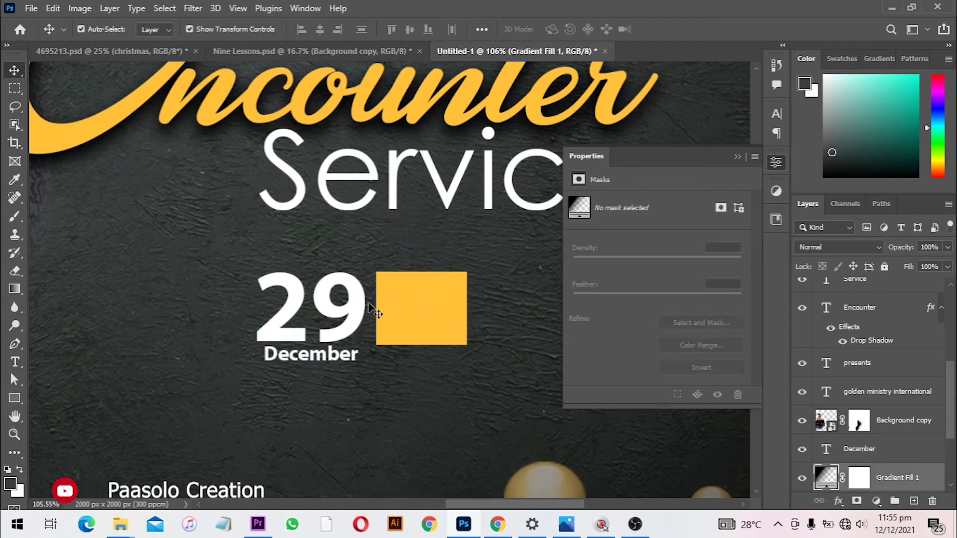
# Type '9:00pm' inside the yellow box
pyautogui.press('t')
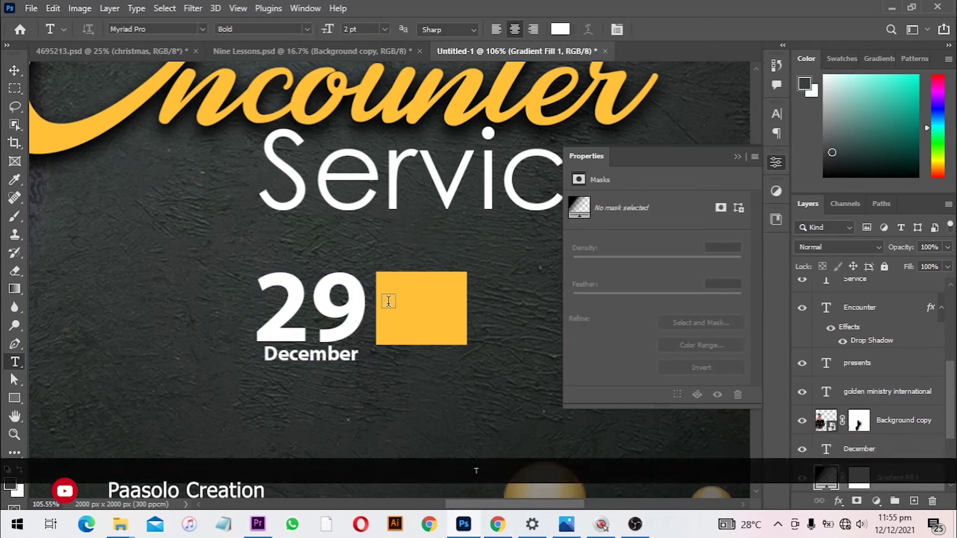
pyautogui.click(388, 304)
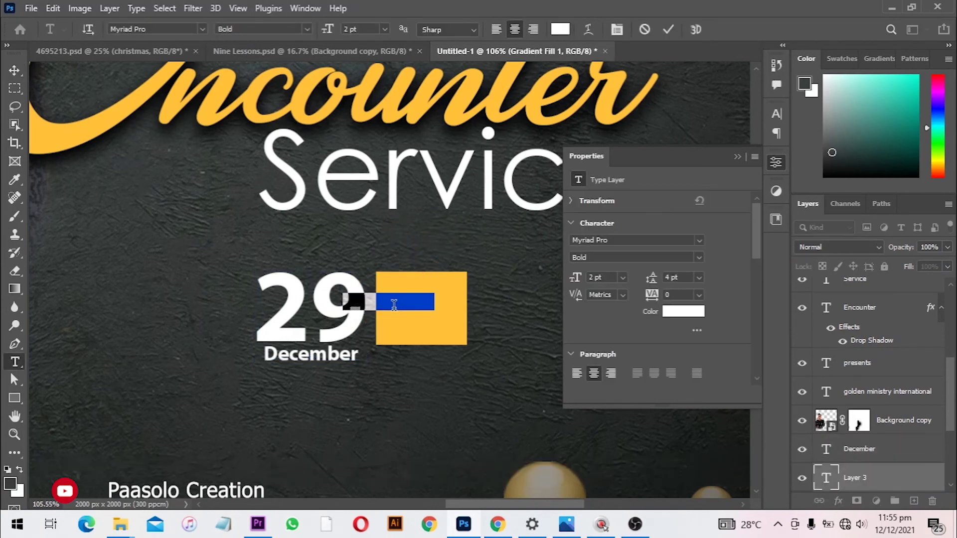
pyautogui.write('9')
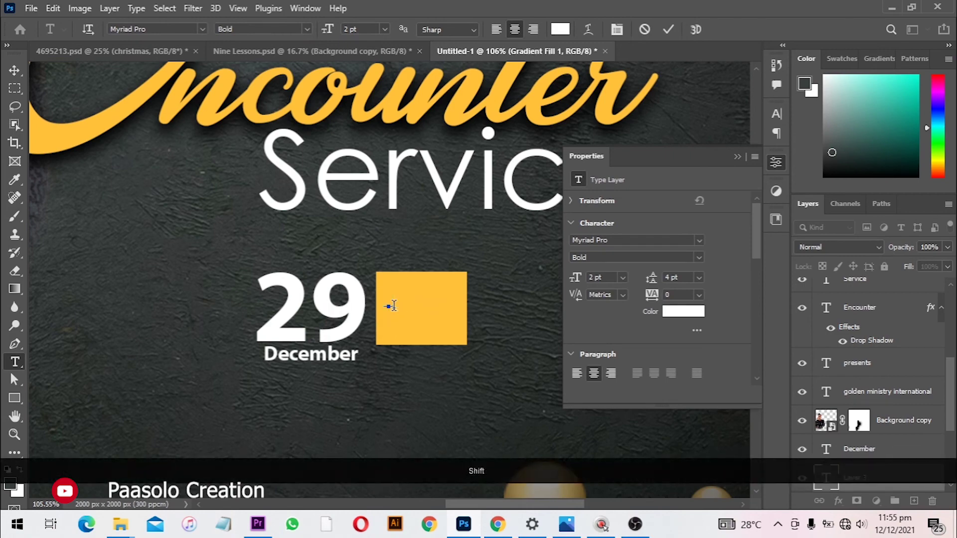
pyautogui.write(':00pm')
pyautogui.hotkey('ctrl', 'Return')
# Change the 9:00pm text colour from white to black
pyautogui.press('v')
pyautogui.scroll(3, 510, 265)
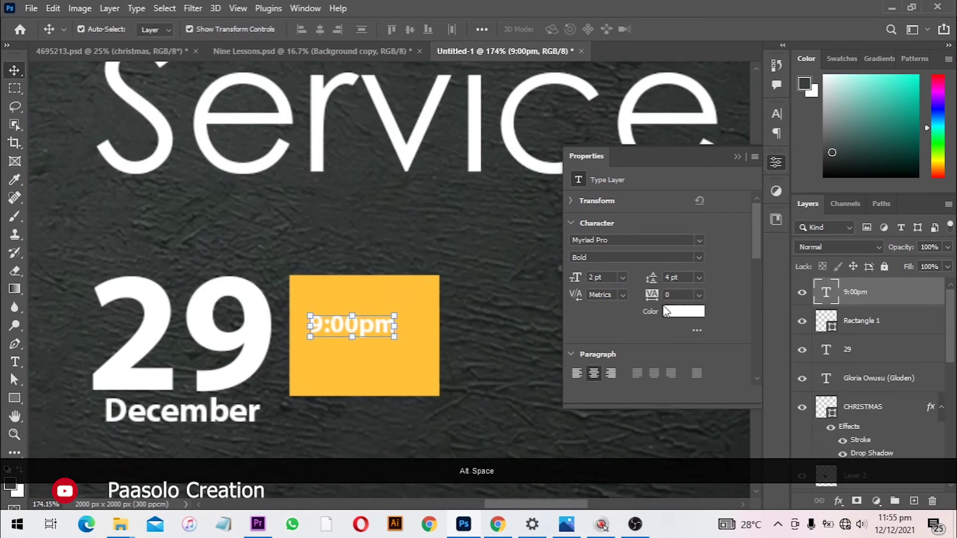
pyautogui.click(679, 312)
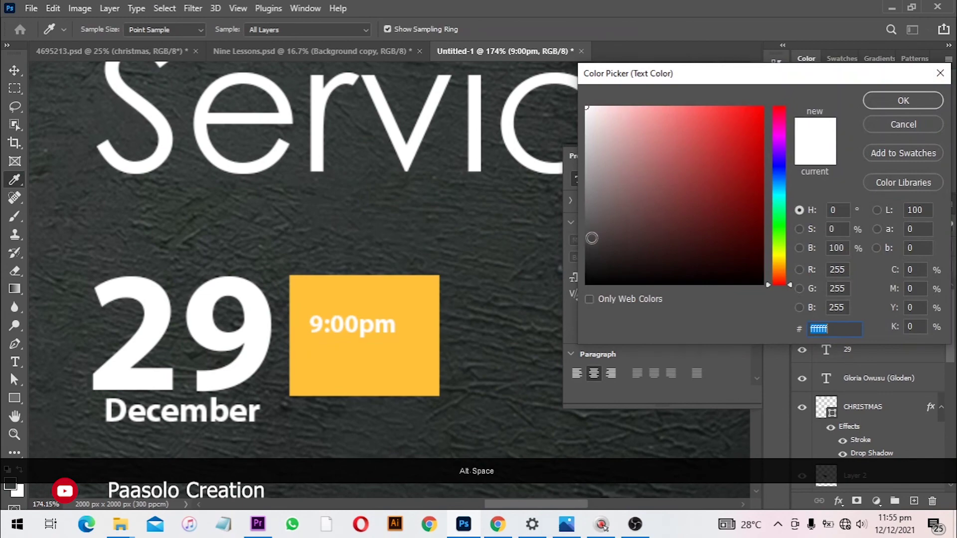
pyautogui.moveTo(603, 229); pyautogui.dragTo(553, 344)
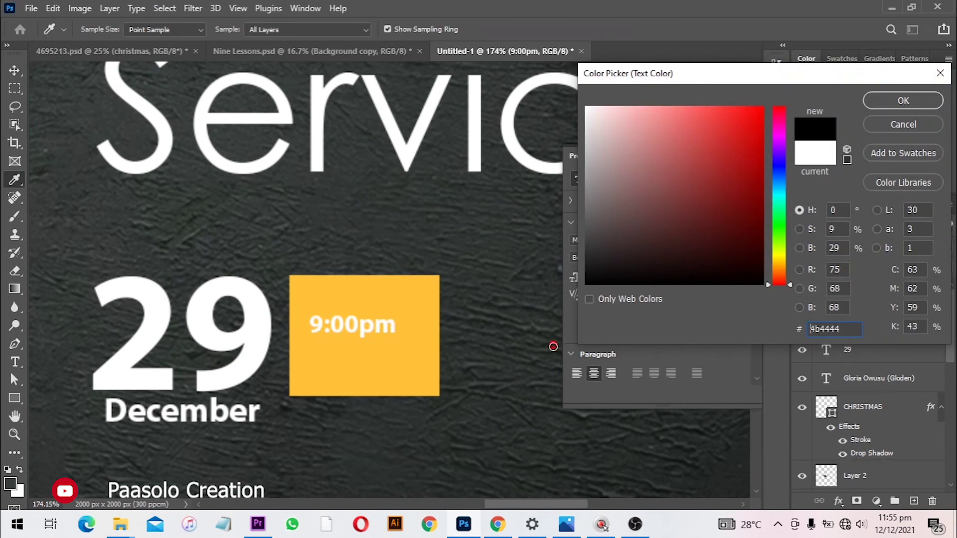
pyautogui.click(904, 101)
pyautogui.moveTo(473, 403); pyautogui.dragTo(479, 277)
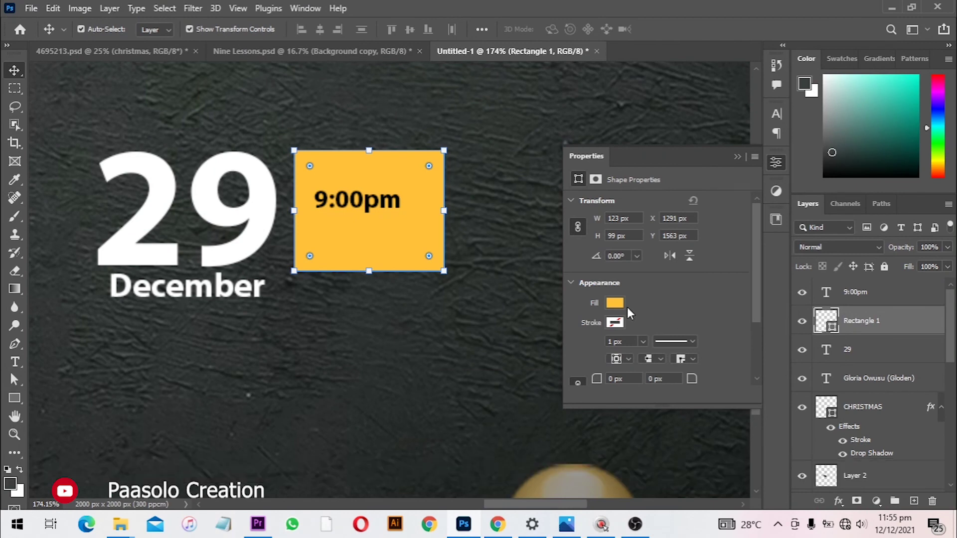
# Change the time box fill to a deep red
pyautogui.click(615, 301)
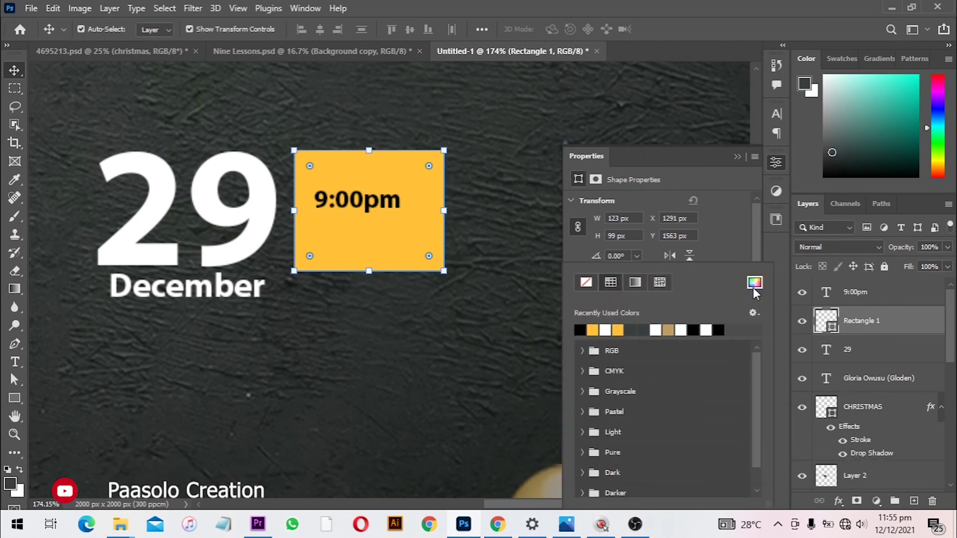
pyautogui.click(754, 288)
pyautogui.moveTo(782, 115); pyautogui.dragTo(780, 100)
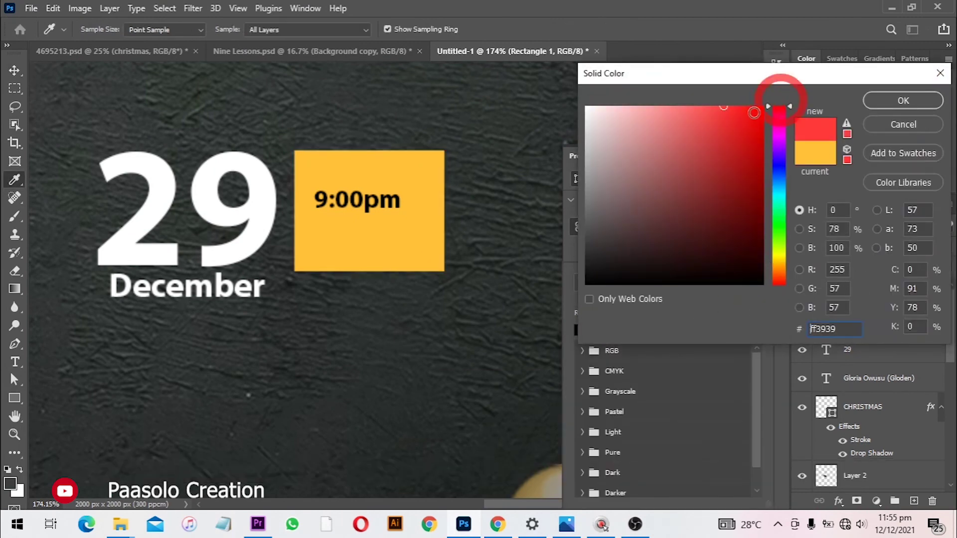
pyautogui.click(754, 113)
pyautogui.click(895, 102)
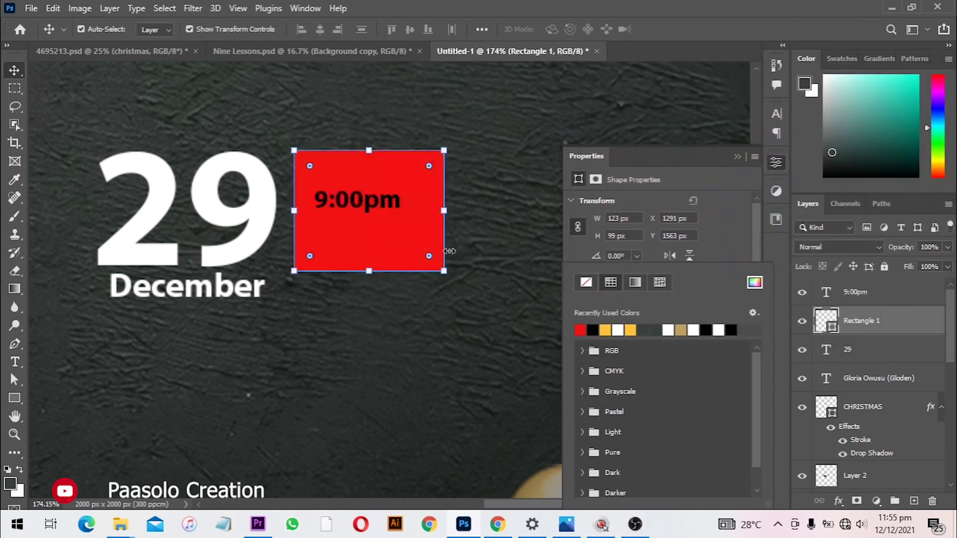
# Make the time text white and enlarge it to about 141%
pyautogui.click(371, 212)
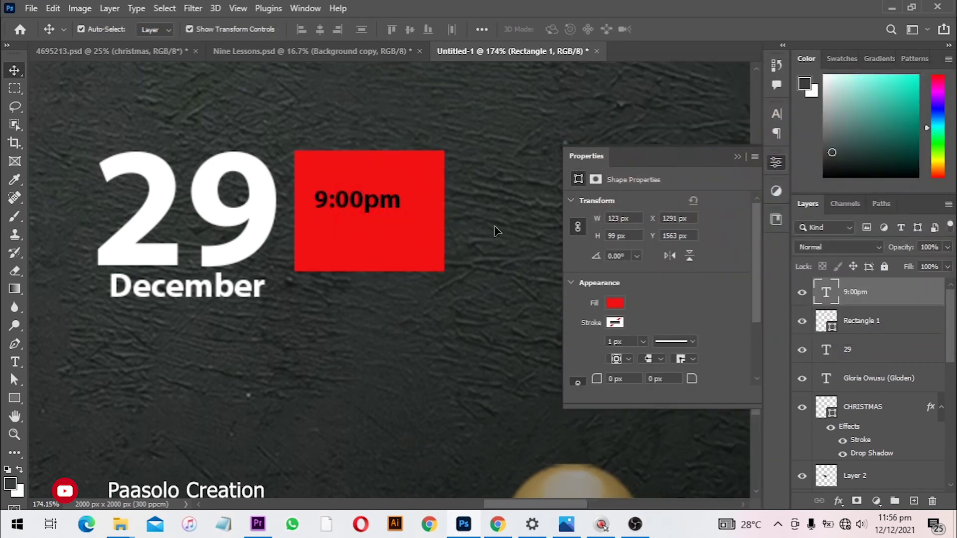
pyautogui.click(618, 295)
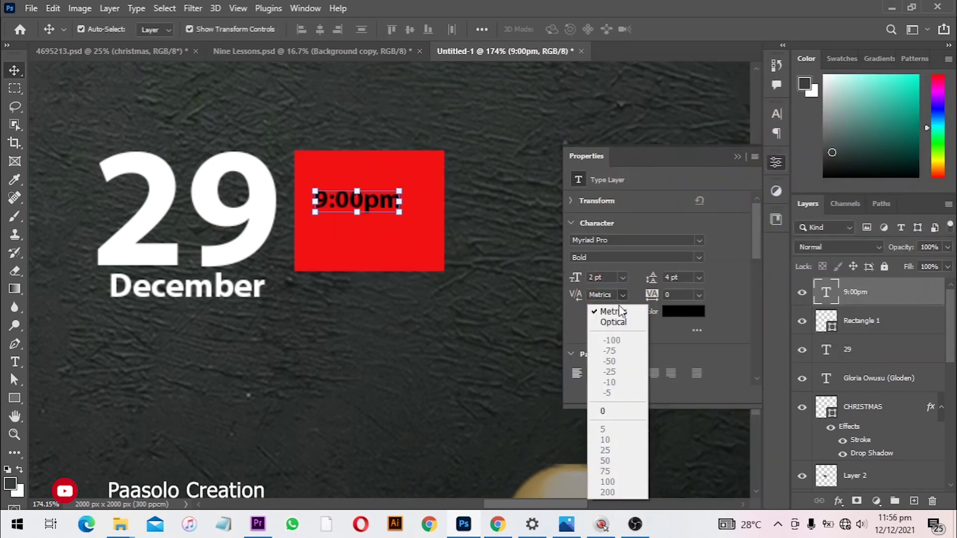
pyautogui.click(671, 304)
pyautogui.click(669, 312)
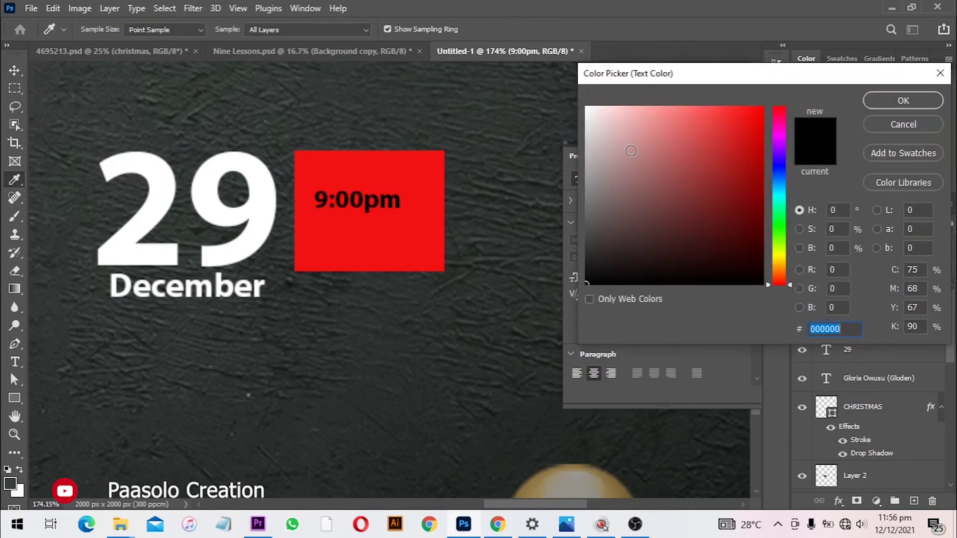
pyautogui.click(873, 115)
pyautogui.hotkey('ctrl', 't')
pyautogui.moveTo(402, 185); pyautogui.dragTo(419, 180)
pyautogui.hotkey('shift', 'Right')
pyautogui.hotkey('shift', 'Right')
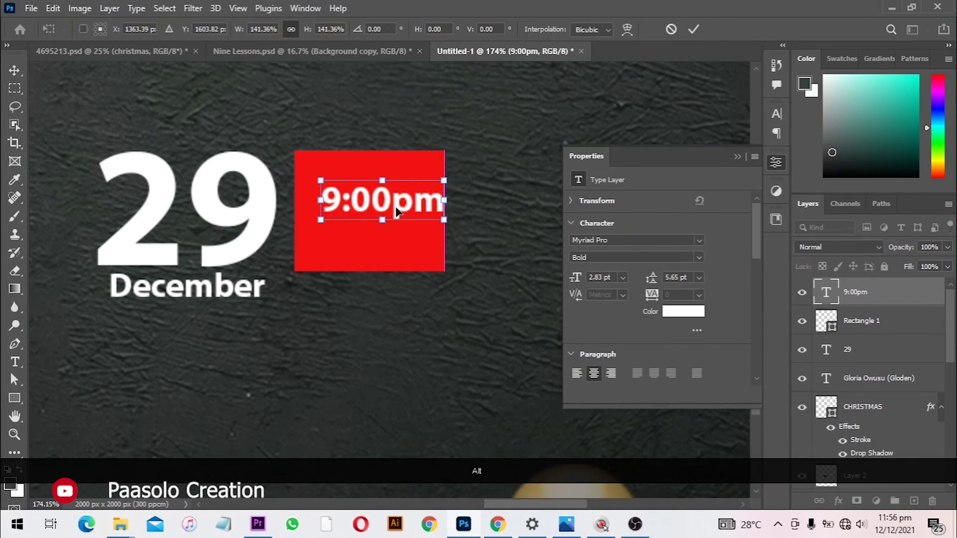
# Set the time text leading to 1.8 so 9:00 sits above pm, then enlarge it
pyautogui.doubleClick(396, 212)
pyautogui.hotkey('ctrl', 'a')
pyautogui.click(682, 277)
pyautogui.write('1.8')
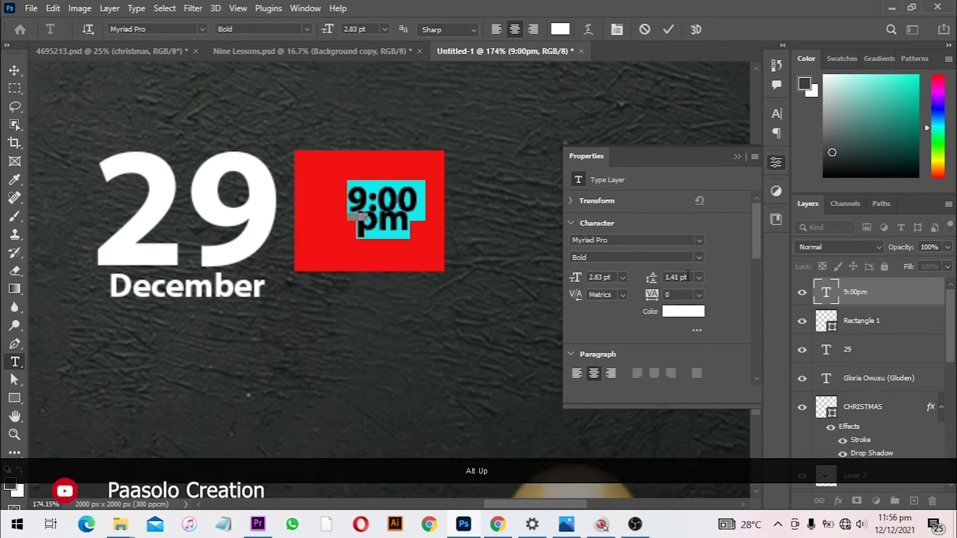
pyautogui.press('Return')
pyautogui.hotkey('ctrl', 'Return')
pyautogui.hotkey('ctrl', 't')
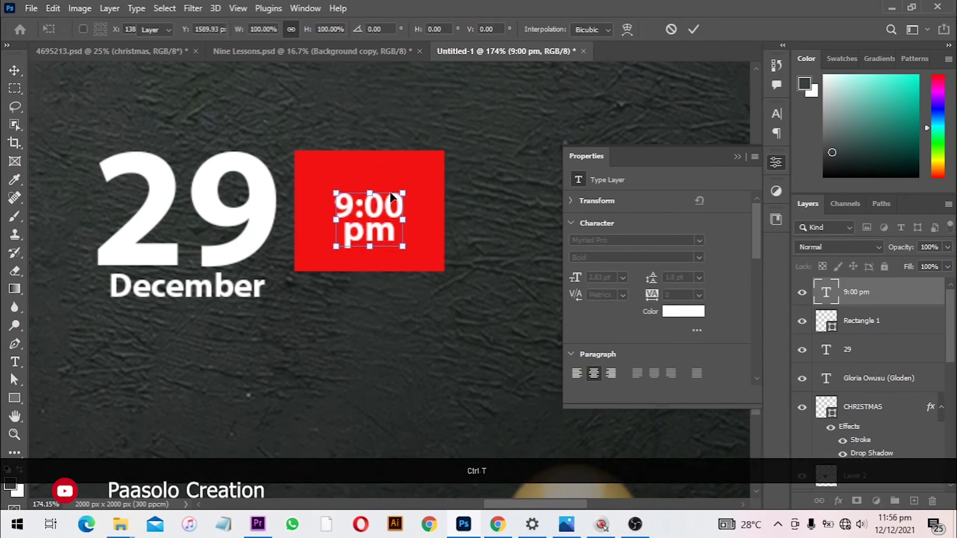
pyautogui.moveTo(402, 194); pyautogui.dragTo(416, 173)
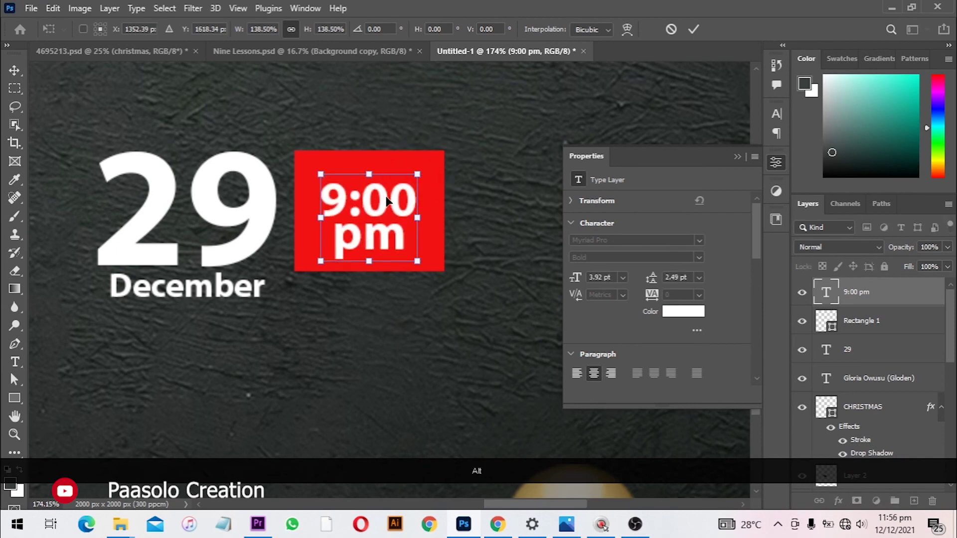
pyautogui.press('Return')
pyautogui.scroll(1, 374, 206)
pyautogui.click(362, 213)
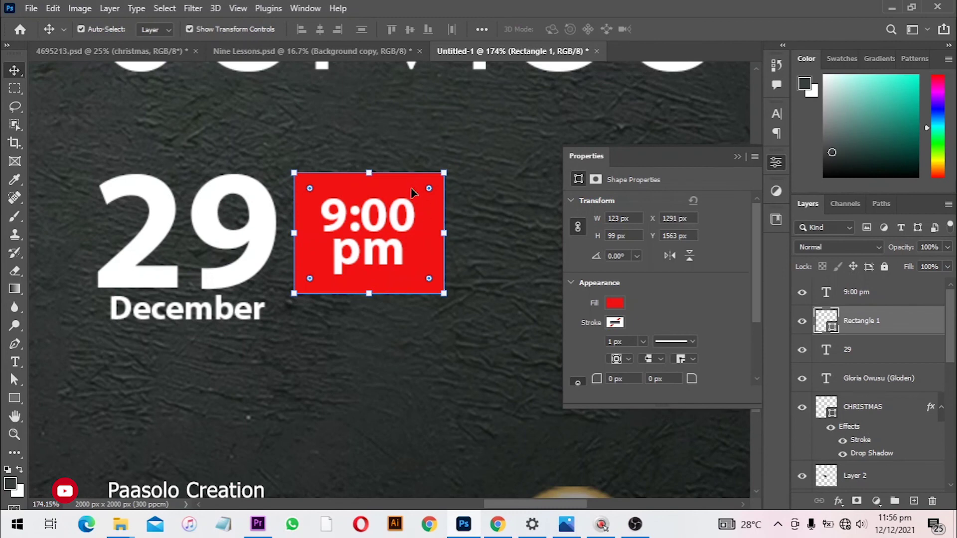
# Unlink the corner radii and round the box: bottom-right about 39 px, top-left 7 px
pyautogui.scroll(-2, 618, 272)
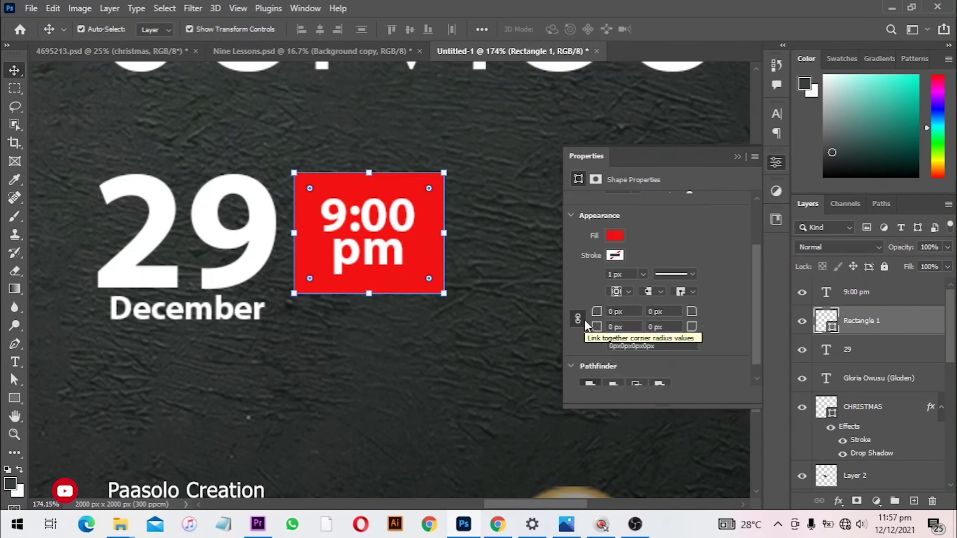
pyautogui.click(585, 322)
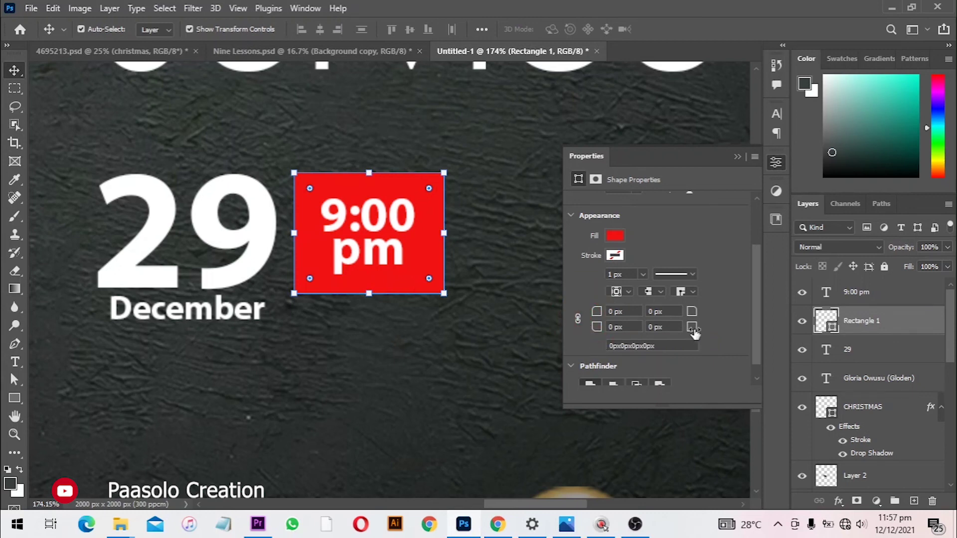
pyautogui.moveTo(694, 332); pyautogui.dragTo(706, 333)
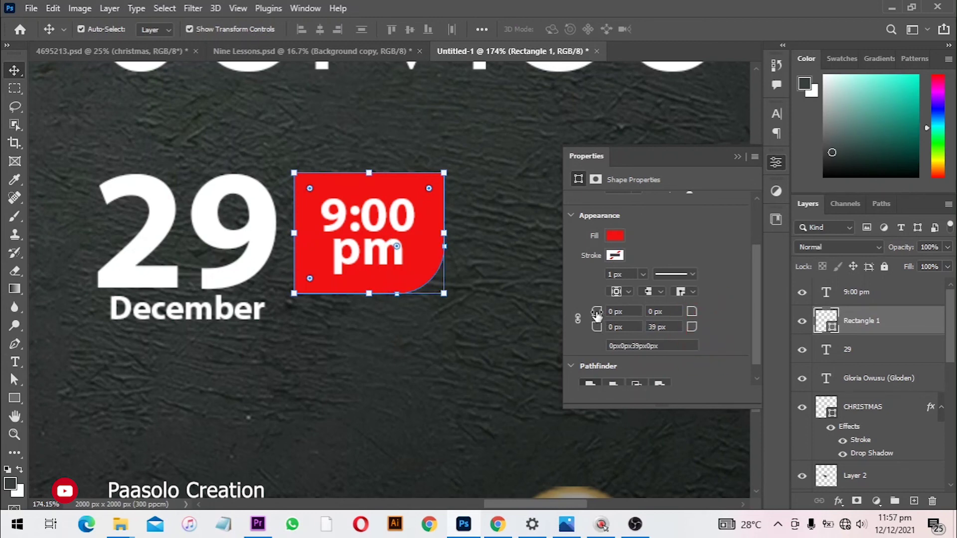
pyautogui.moveTo(596, 314); pyautogui.dragTo(603, 315)
# Place a copy of the December text below the date block
pyautogui.click(239, 413)
pyautogui.keyDown('alt'); pyautogui.click(290, 210); pyautogui.keyUp('alt')
pyautogui.moveTo(289, 212); pyautogui.dragTo(165, 324)
pyautogui.hotkey('ctrl', 'z')
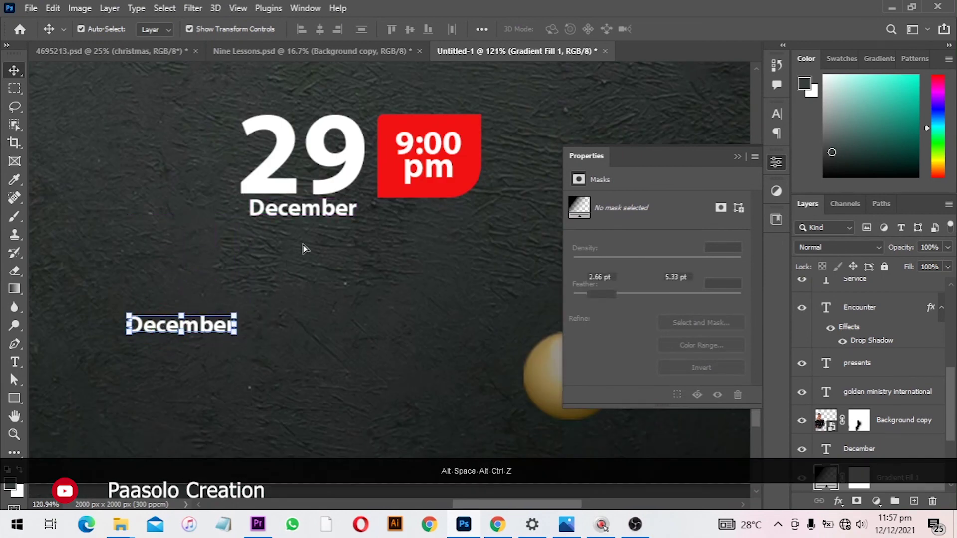
pyautogui.hotkey('ctrl', 'z')
pyautogui.moveTo(299, 227); pyautogui.dragTo(193, 308)
# Retype the copy as 'Kumasi Baba Yara Sports Stuadium' and enlarge it across the flyer
pyautogui.press('t')
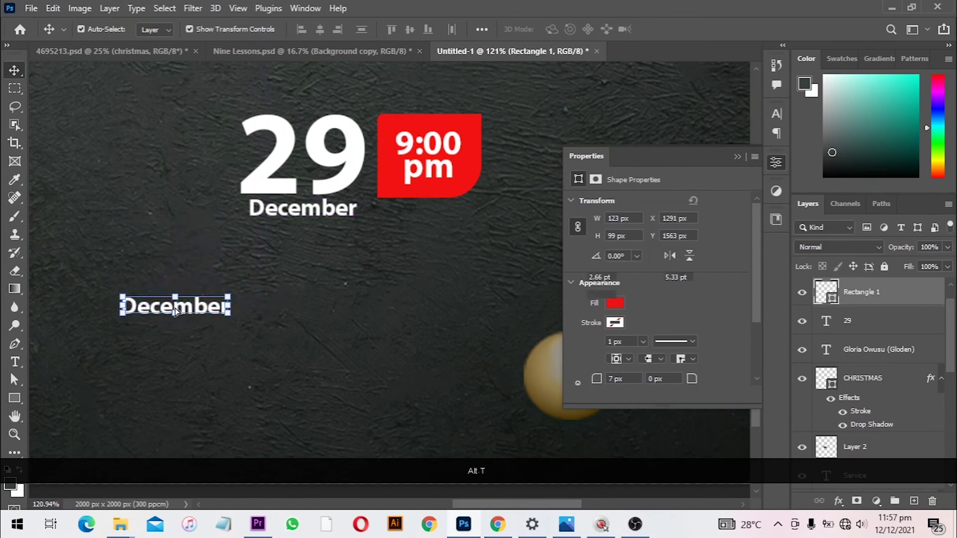
pyautogui.click(172, 305)
pyautogui.hotkey('ctrl', 'a')
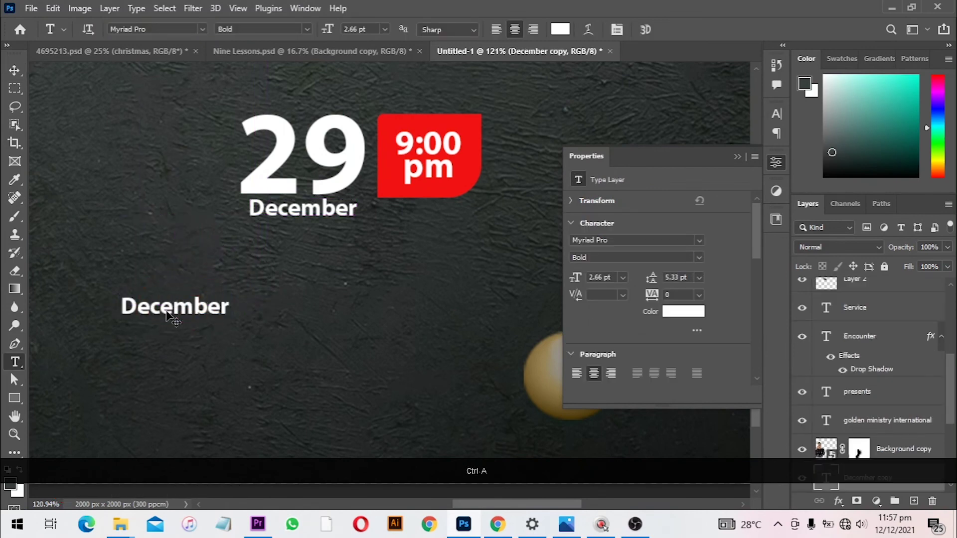
pyautogui.click(168, 310)
pyautogui.hotkey('ctrl', 'a')
pyautogui.write('Kumasi Baba Yara ')
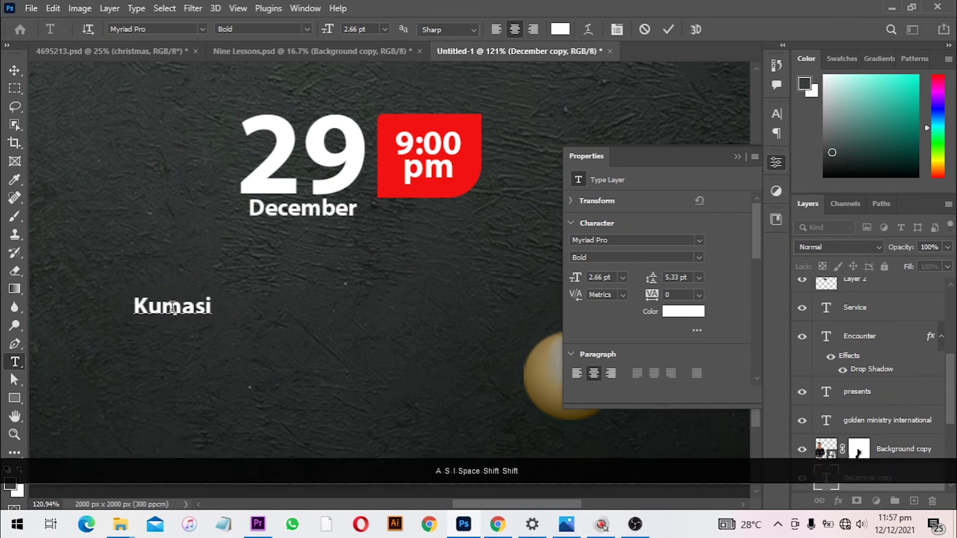
pyautogui.write('Sports Stuadium')
pyautogui.hotkey('ctrl', 'Return')
pyautogui.hotkey('ctrl', '-')
pyautogui.hotkey('ctrl', '-')
pyautogui.hotkey('ctrl', 't')
pyautogui.moveTo(307, 242); pyautogui.dragTo(422, 222)
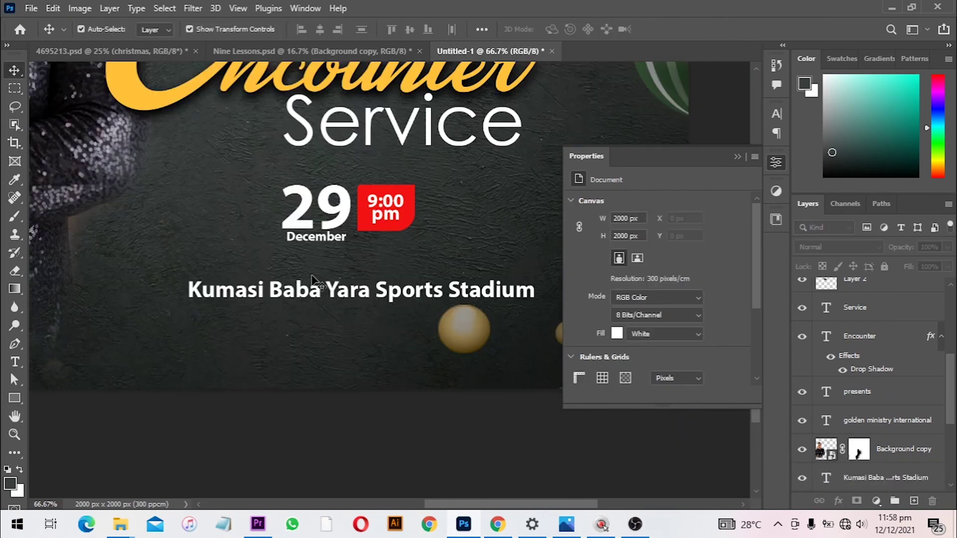
pyautogui.scroll(2, 274, 299)
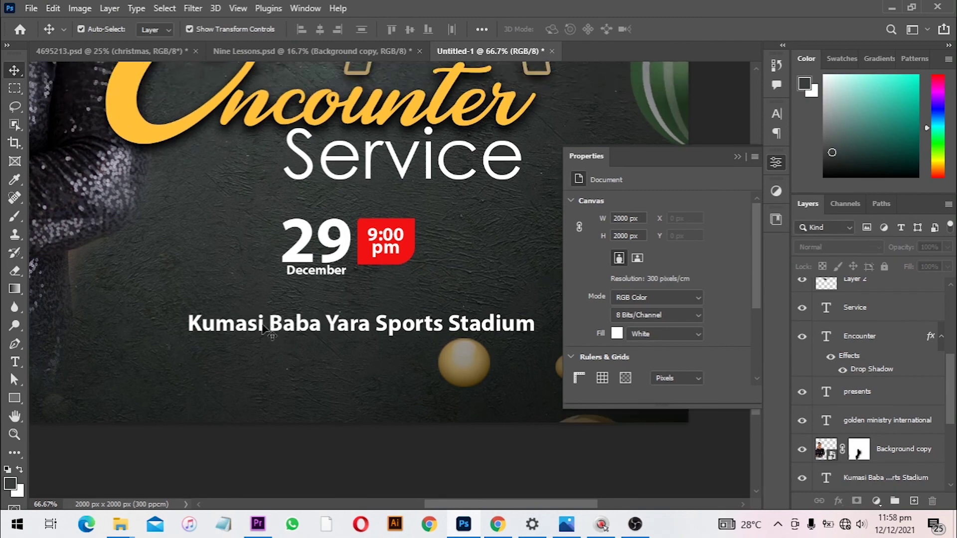
pyautogui.scroll(3, 239, 354)
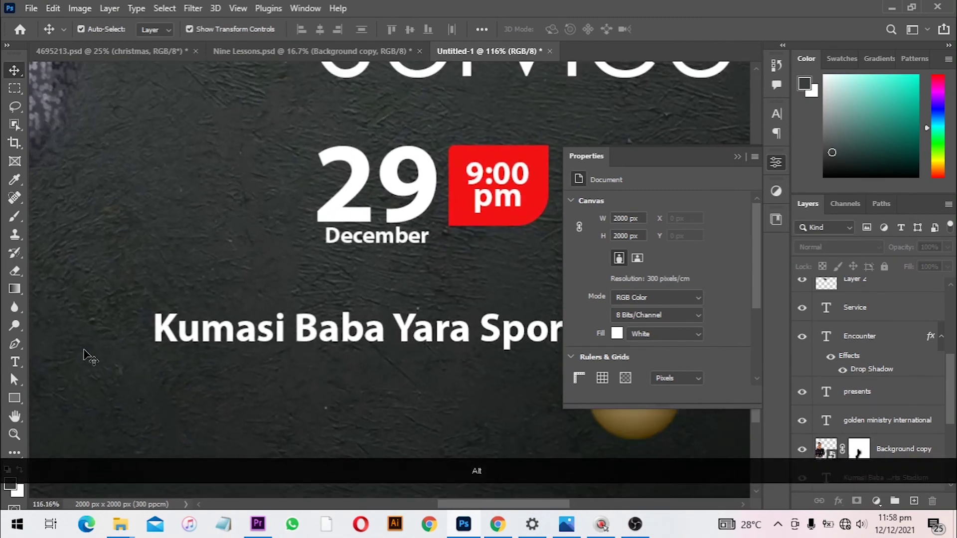
# Draw a thin white bar under Kumasi and change the small text copy below to 'Venue'
pyautogui.click(15, 399)
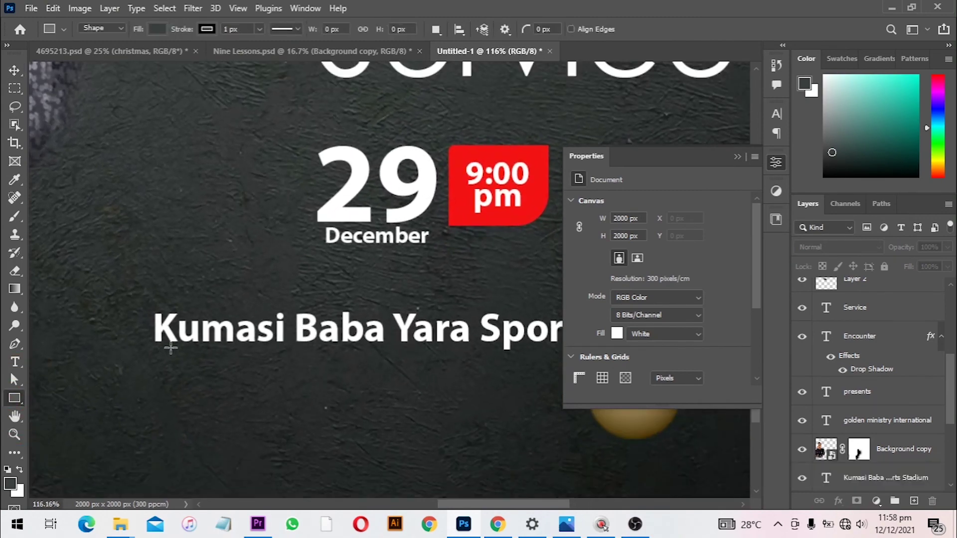
pyautogui.moveTo(170, 348); pyautogui.dragTo(293, 350)
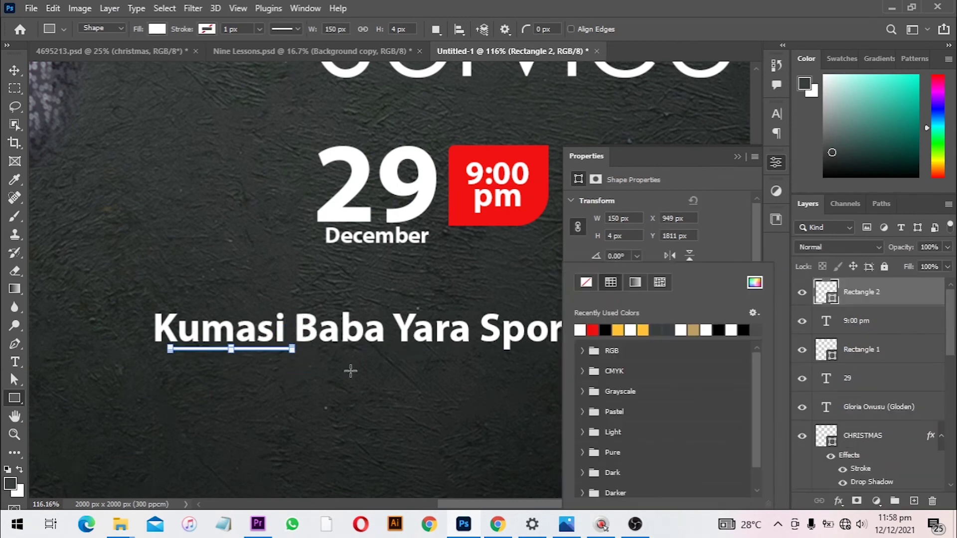
pyautogui.press('t')
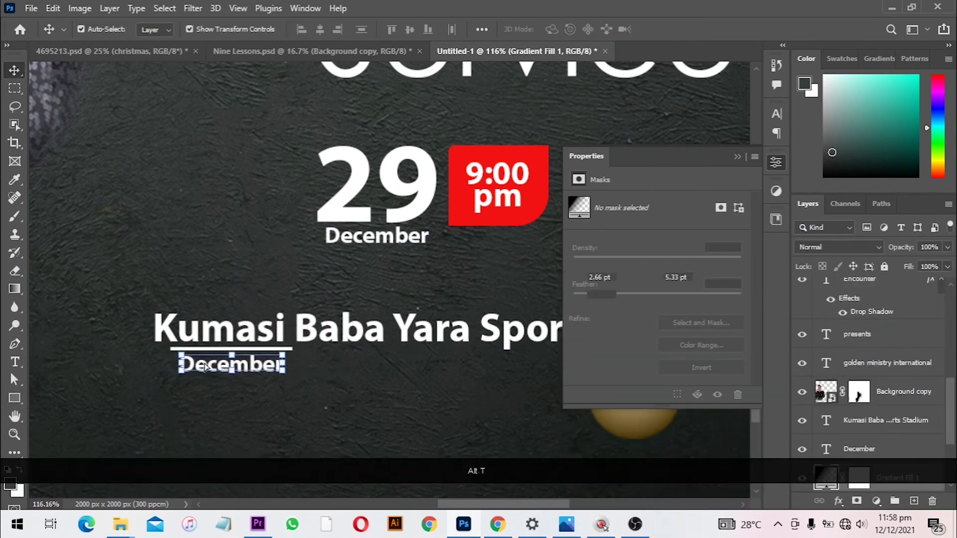
pyautogui.click(205, 370)
pyautogui.hotkey('ctrl', 'a')
pyautogui.write('Venue')
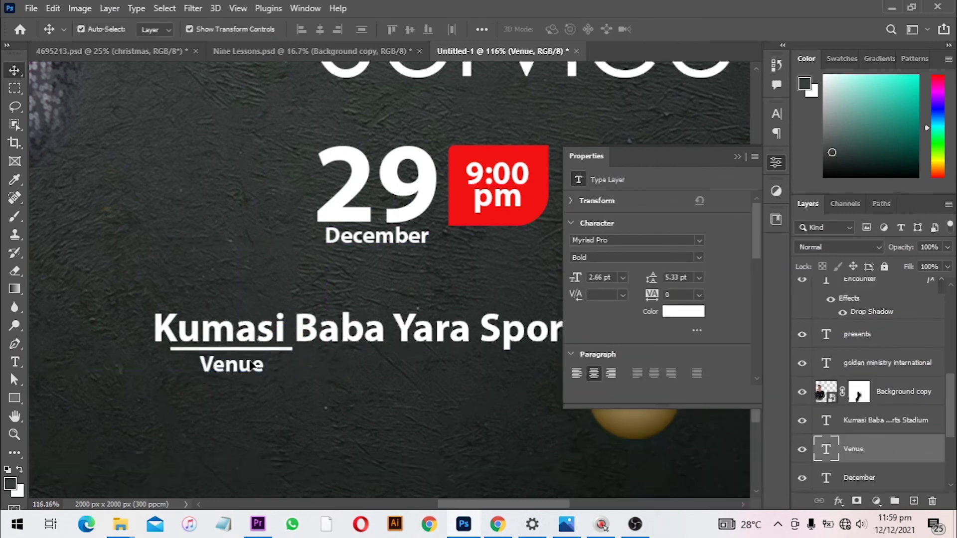
pyautogui.hotkey('ctrl', 'Return')
# Nudge the underline down toward the Venue label and fit the whole flyer on screen
pyautogui.hotkey('shift', 'Down')
pyautogui.hotkey('shift', 'Down')
pyautogui.hotkey('shift', 'Down')
pyautogui.hotkey('shift', 'Down')
pyautogui.hotkey('shift', 'Down')
pyautogui.hotkey('shift', 'Down')
pyautogui.scroll(-3, 439, 284)
pyautogui.scroll(5, 441, 279)
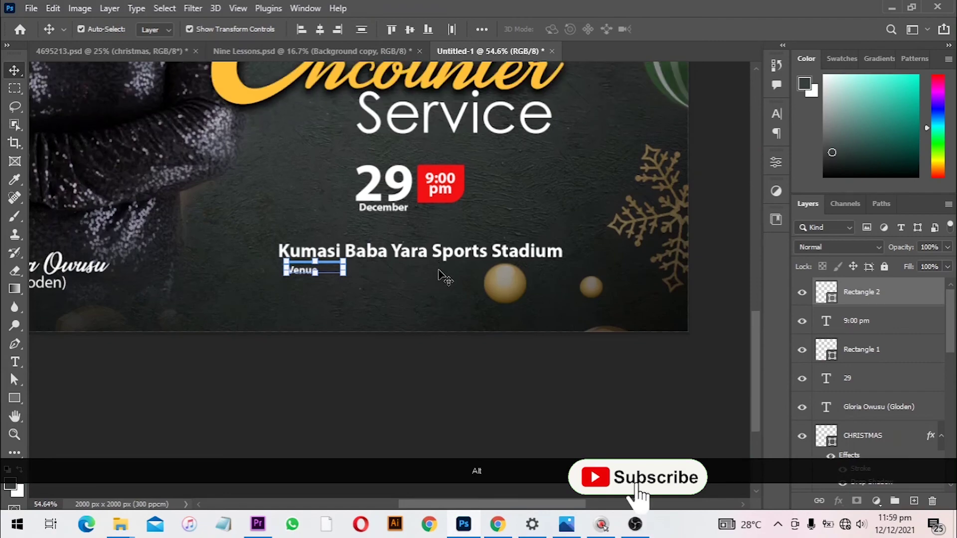
pyautogui.keyDown('alt'); pyautogui.scroll(-2, 434, 319); pyautogui.keyUp('alt')
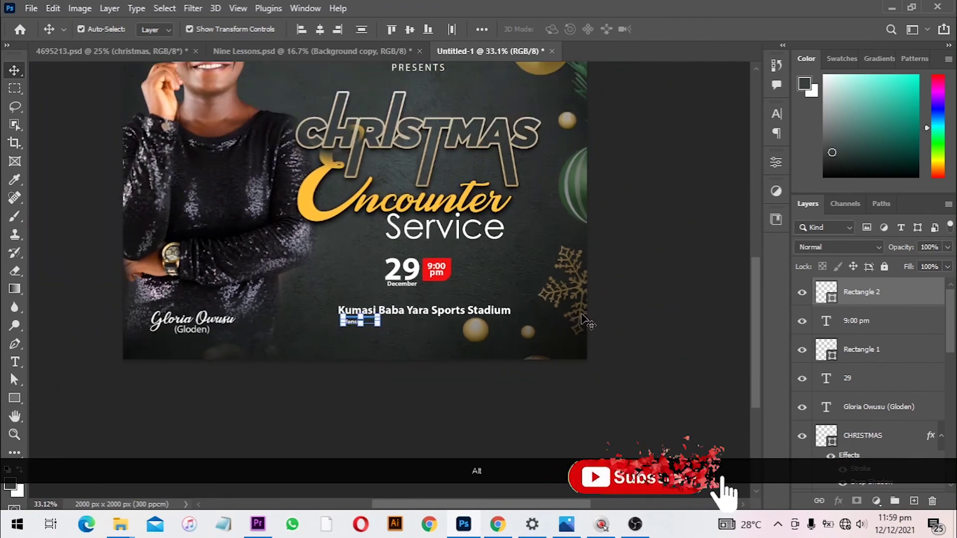
pyautogui.scroll(3, 620, 295)
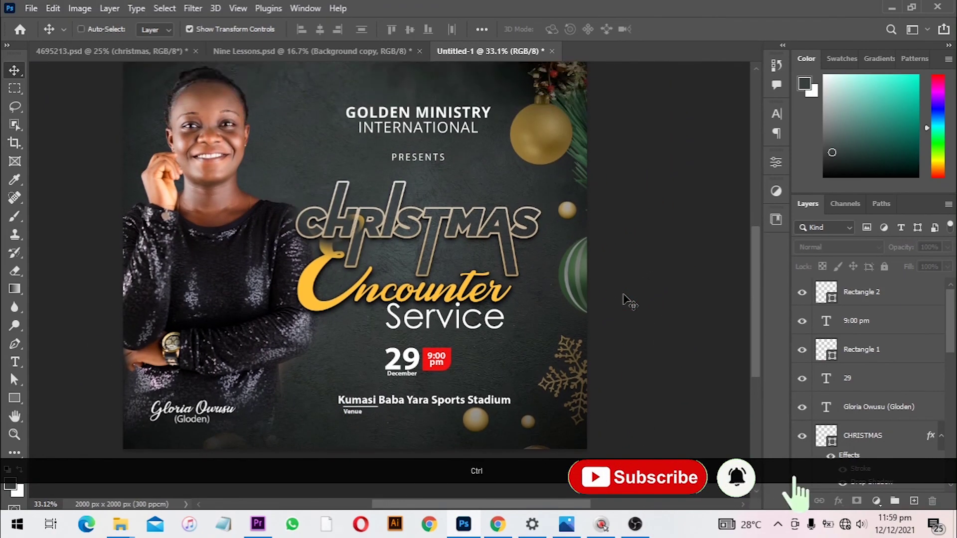
pyautogui.hotkey('ctrl', '0')
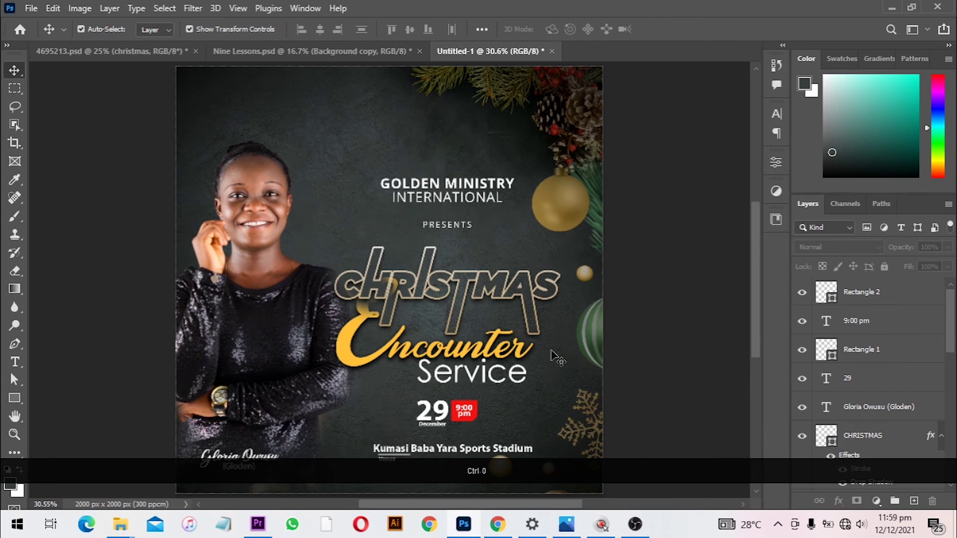